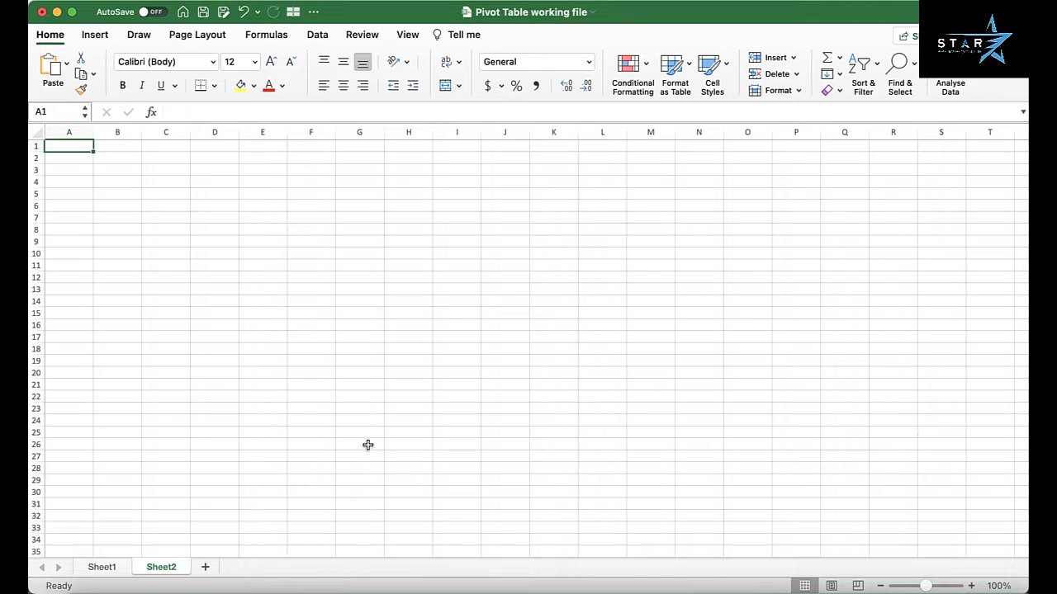
Step: Create a pivot table on a new worksheet from Sheet1's full columns A to AV
{"action": "left_click", "coordinate": [113, 565]}
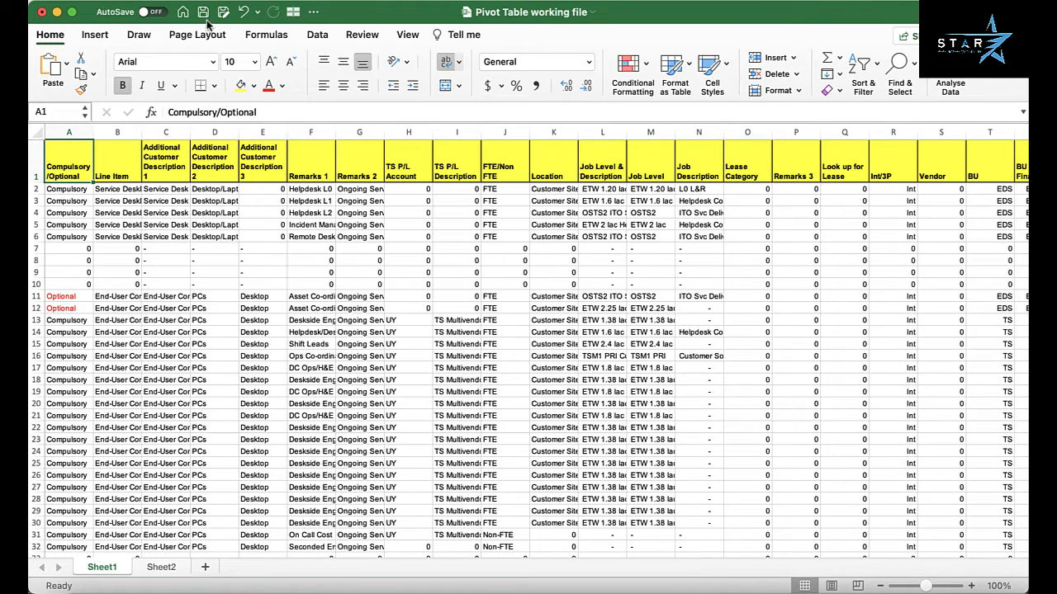
{"action": "left_click", "coordinate": [95, 36]}
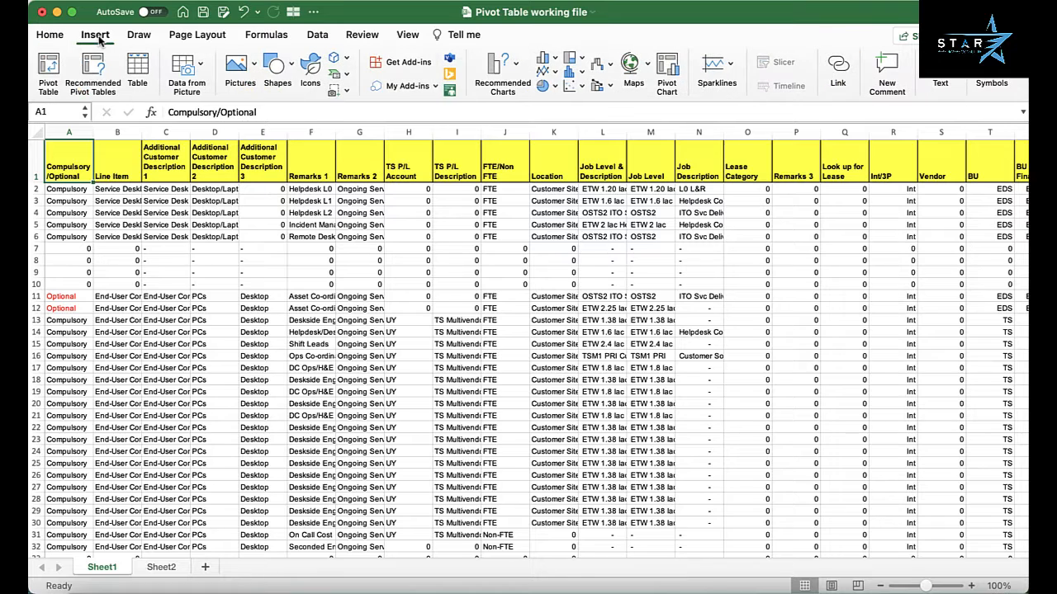
{"action": "left_click", "coordinate": [52, 94]}
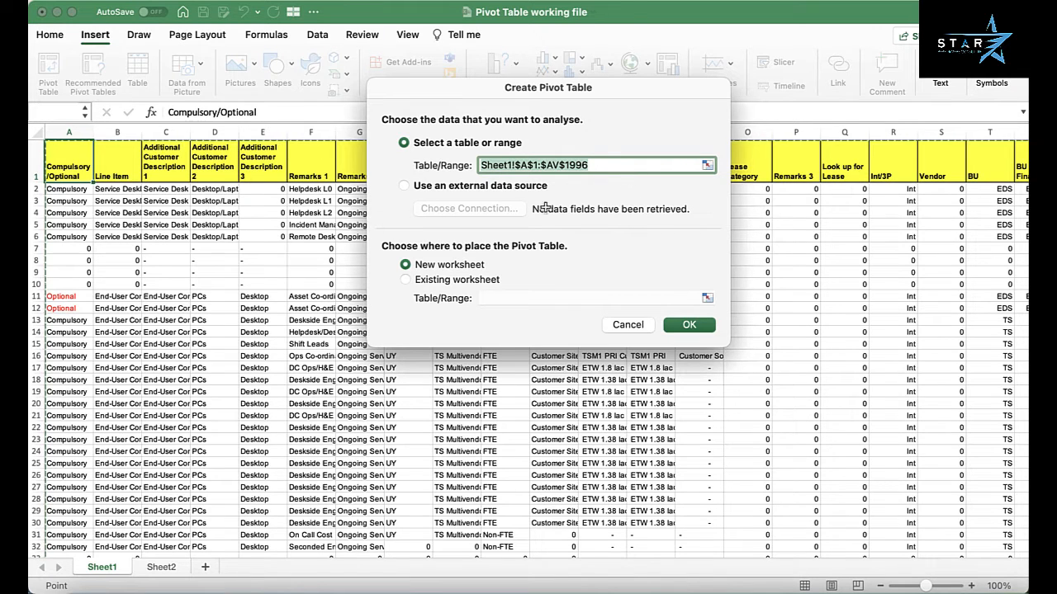
{"action": "left_click_drag", "start_coordinate": [73, 132], "coordinate": [949, 165]}
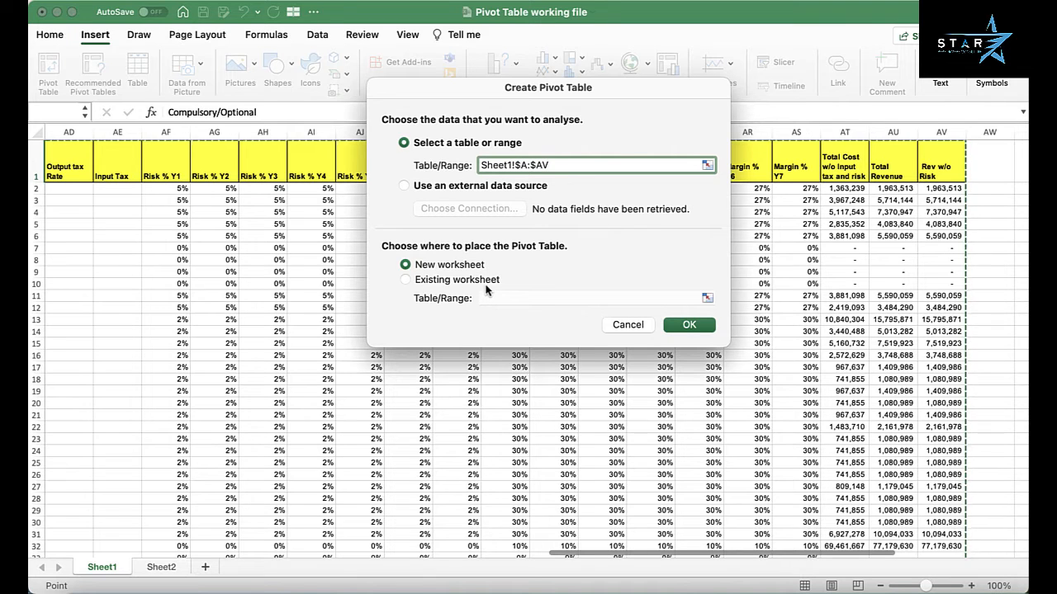
{"action": "left_click", "coordinate": [405, 280]}
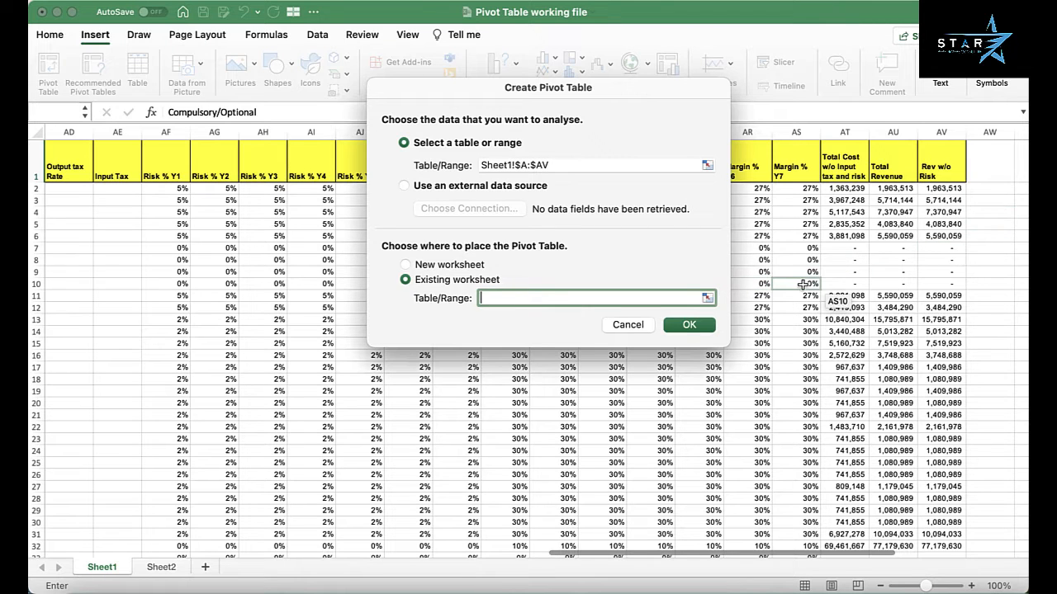
{"action": "left_click", "coordinate": [405, 265]}
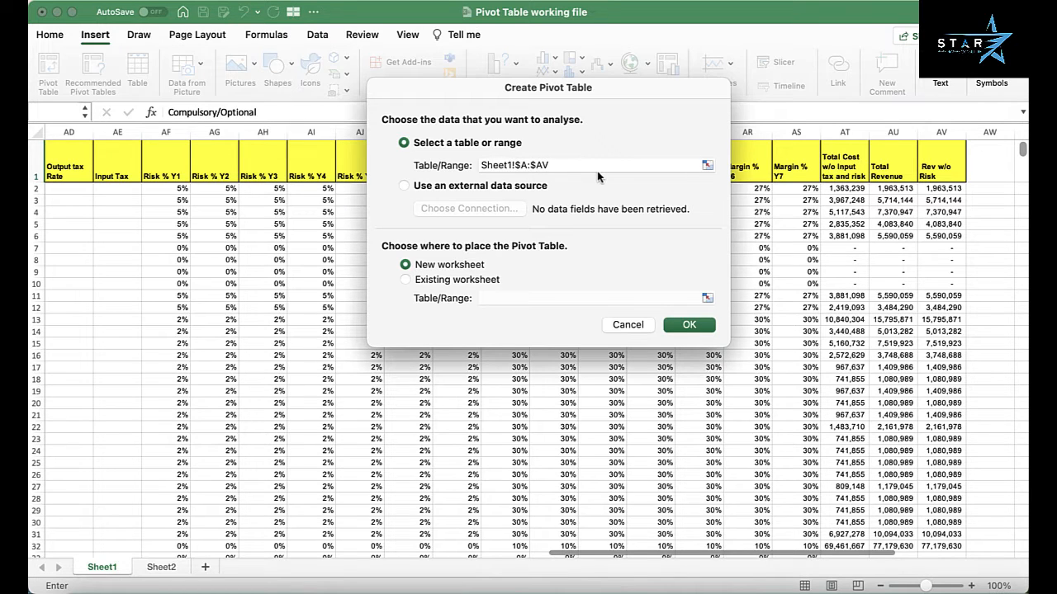
{"action": "left_click", "coordinate": [688, 326]}
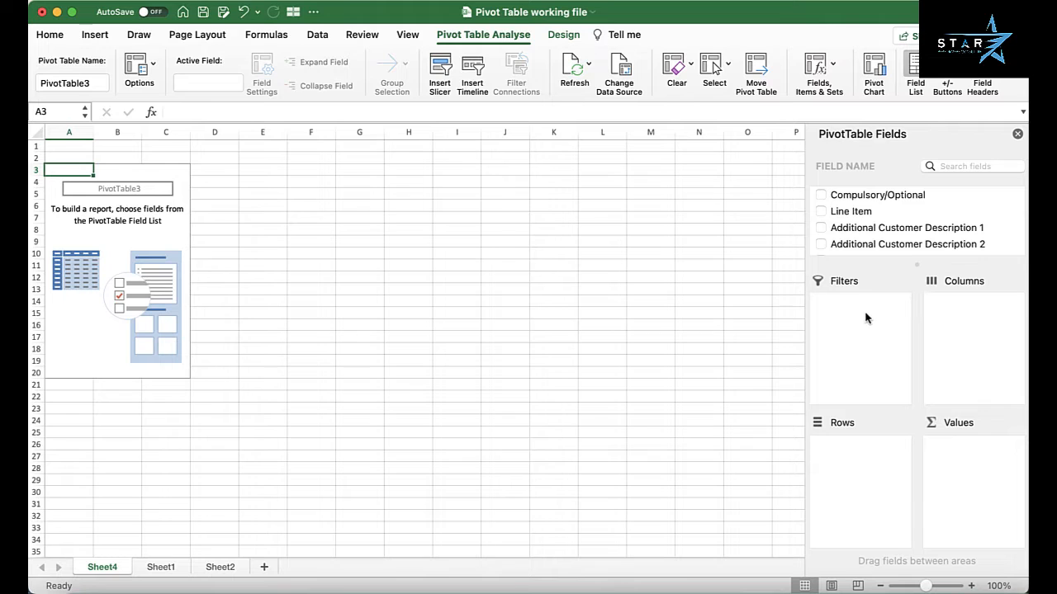
Step: Set Compulsory/Optional as the pivot table's report filter and place Products/Services in its rows
{"action": "left_click", "coordinate": [821, 196]}
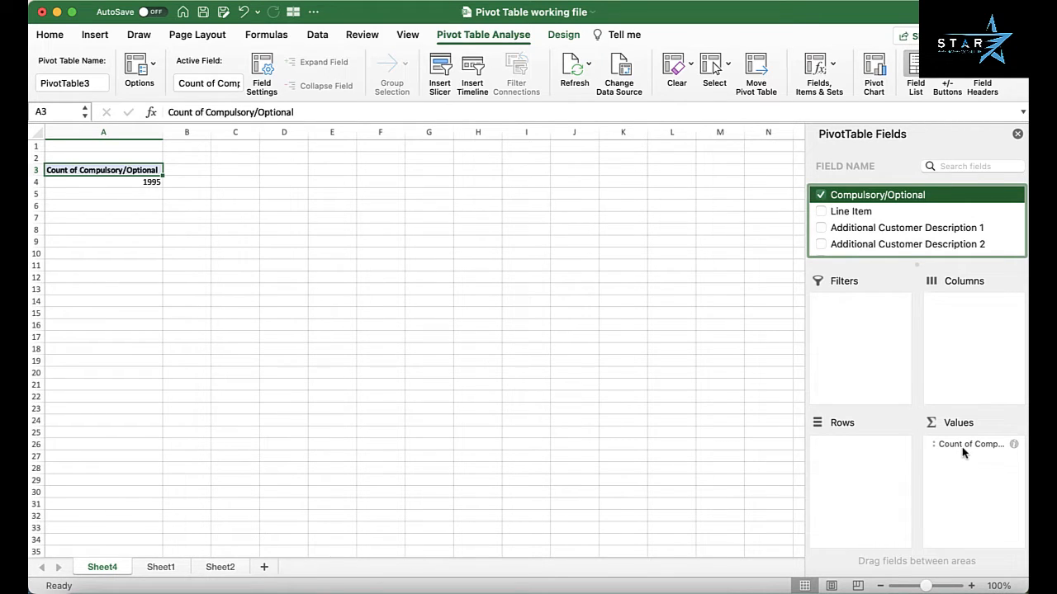
{"action": "left_click_drag", "start_coordinate": [966, 447], "coordinate": [860, 301]}
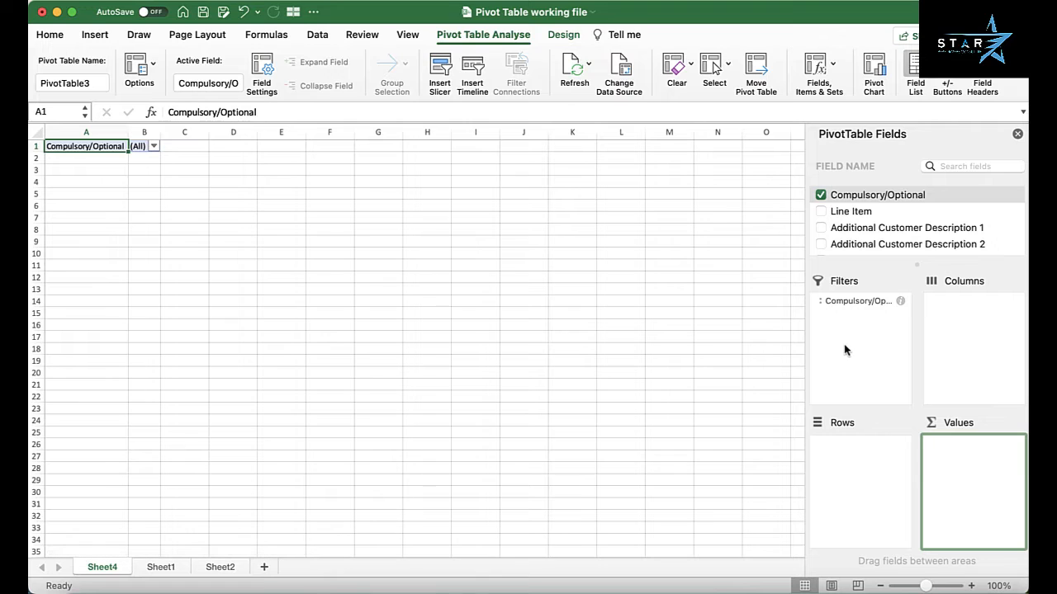
{"action": "scroll", "coordinate": [913, 235], "scroll_direction": "down", "scroll_amount": 5}
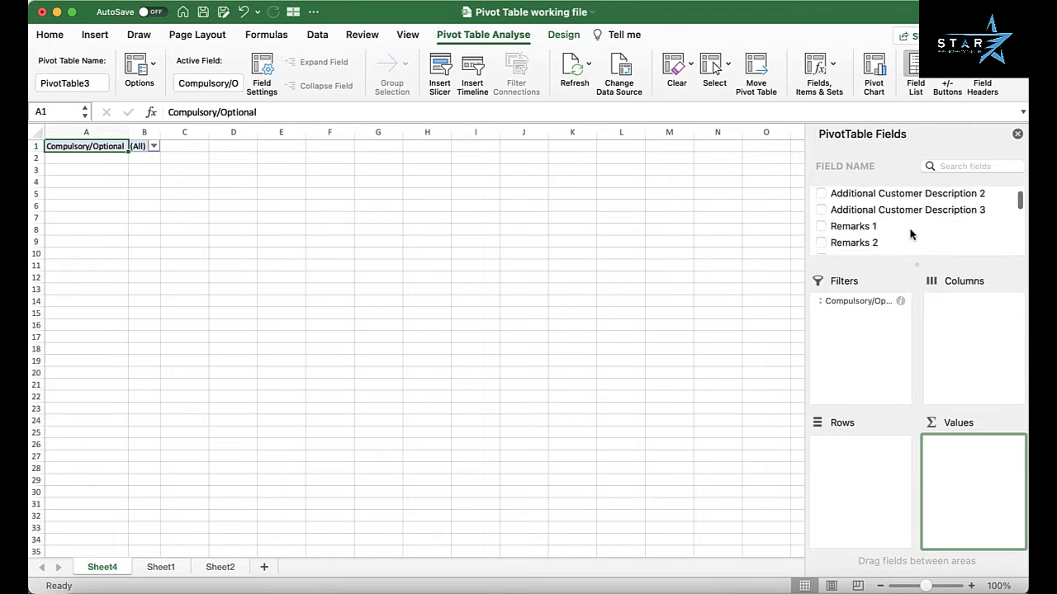
{"action": "scroll", "coordinate": [912, 236], "scroll_direction": "down", "scroll_amount": 8}
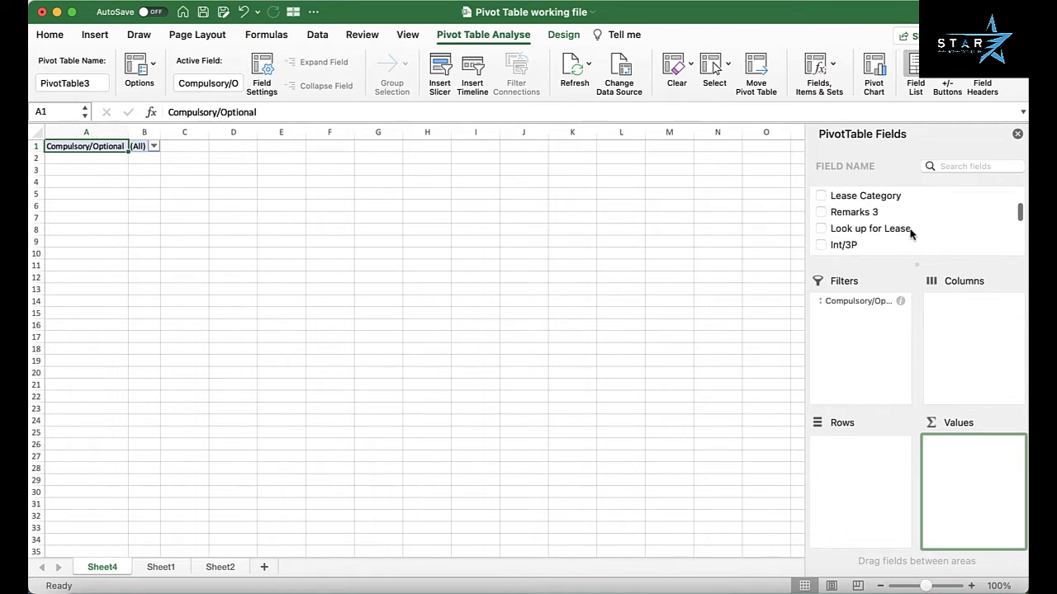
{"action": "scroll", "coordinate": [912, 235], "scroll_direction": "down", "scroll_amount": 8}
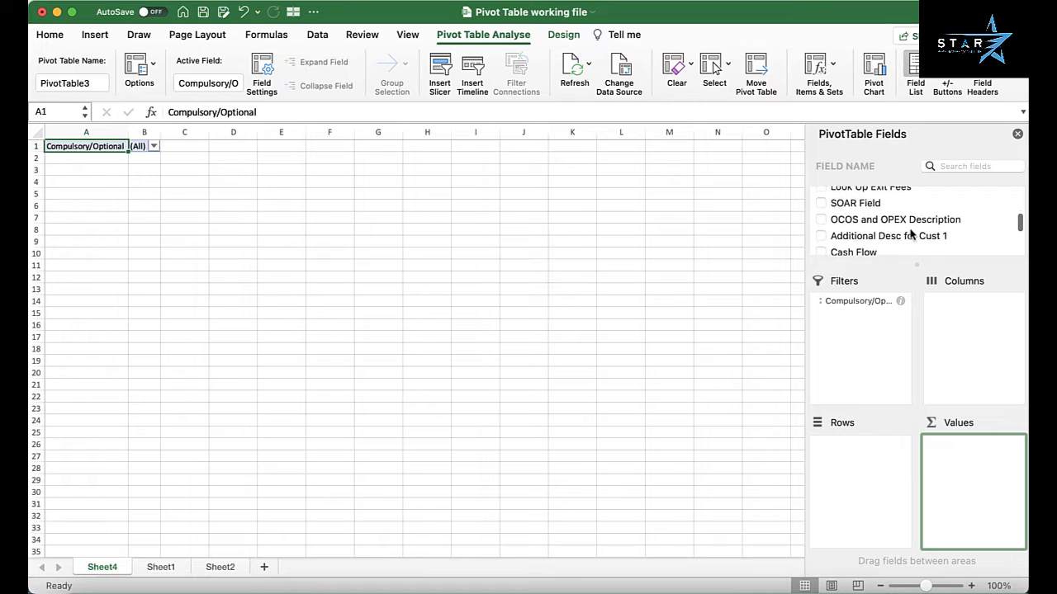
{"action": "scroll", "coordinate": [911, 235], "scroll_direction": "down", "scroll_amount": 6}
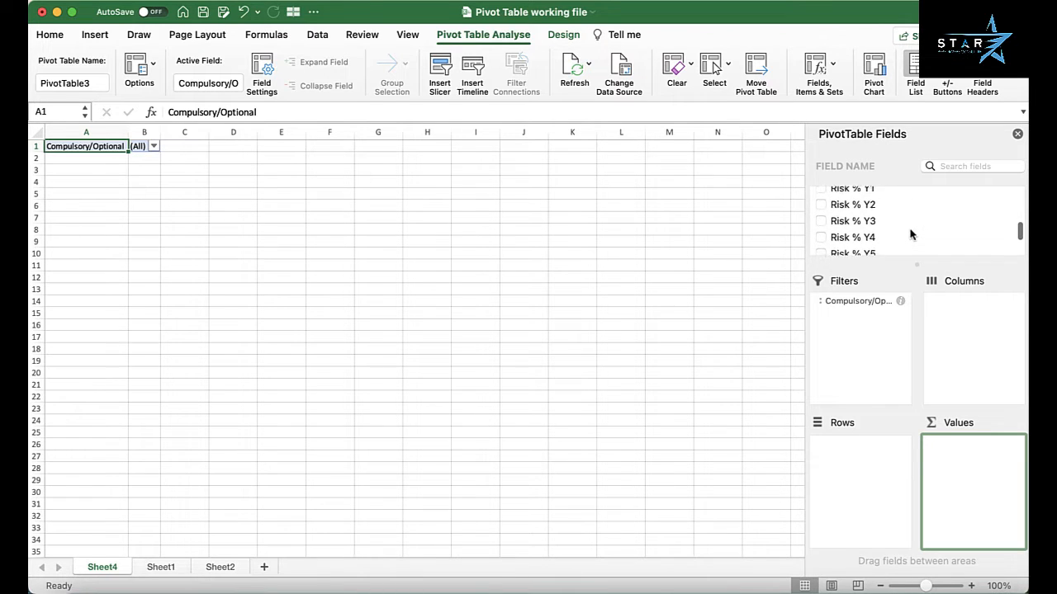
{"action": "scroll", "coordinate": [911, 236], "scroll_direction": "up", "scroll_amount": 10}
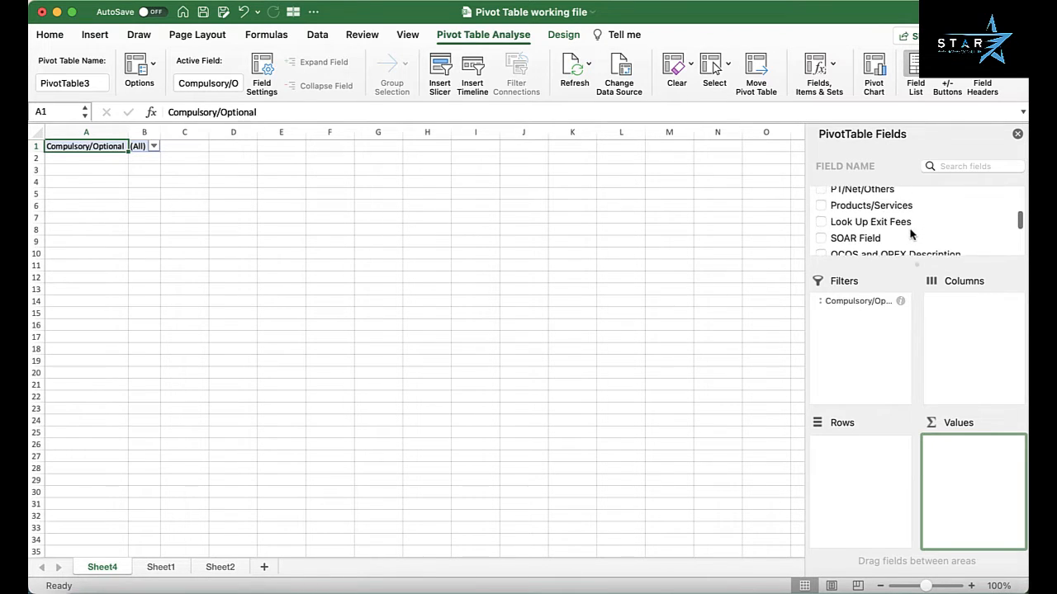
{"action": "left_click_drag", "start_coordinate": [890, 230], "coordinate": [864, 455]}
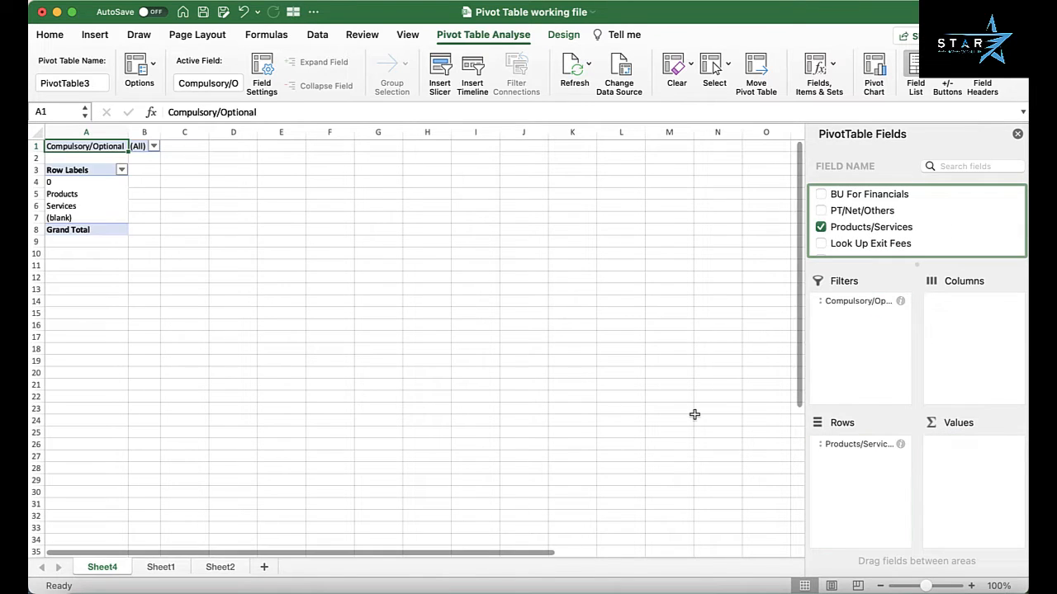
Step: Place the Int/3P field in the pivot table's columns
{"action": "scroll", "coordinate": [875, 223], "scroll_direction": "up", "scroll_amount": 3}
{"action": "mouse_move", "coordinate": [844, 205]}
{"action": "left_mouse_down"}
{"action": "mouse_move", "coordinate": [880, 240]}
{"action": "mouse_move", "coordinate": [995, 274]}
{"action": "mouse_move", "coordinate": [966, 319]}
{"action": "mouse_move", "coordinate": [892, 236]}
{"action": "mouse_move", "coordinate": [824, 210]}
{"action": "mouse_move", "coordinate": [849, 211]}
{"action": "left_mouse_up"}
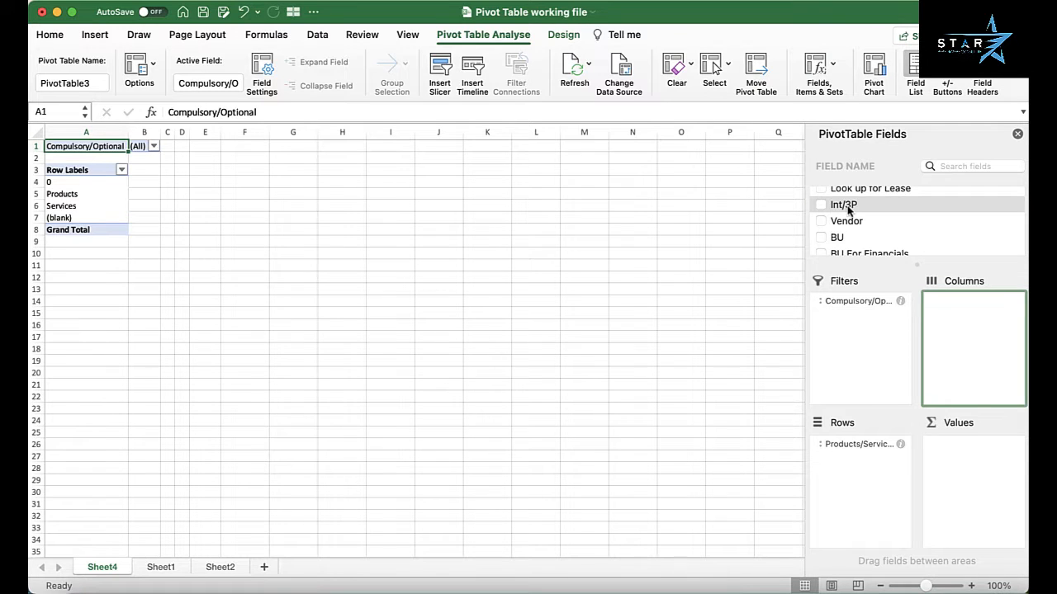
{"action": "left_click_drag", "start_coordinate": [849, 211], "coordinate": [982, 314]}
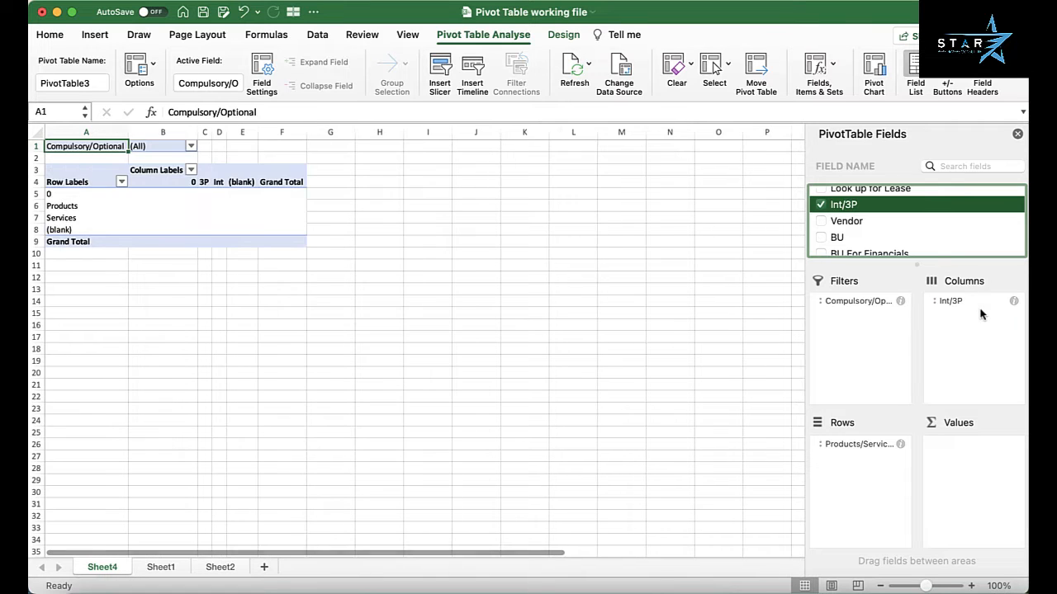
Step: Add Total Cost w/o Input tax and risk and Total Revenue as summed values in the pivot table
{"action": "scroll", "coordinate": [941, 221], "scroll_direction": "down", "scroll_amount": 10}
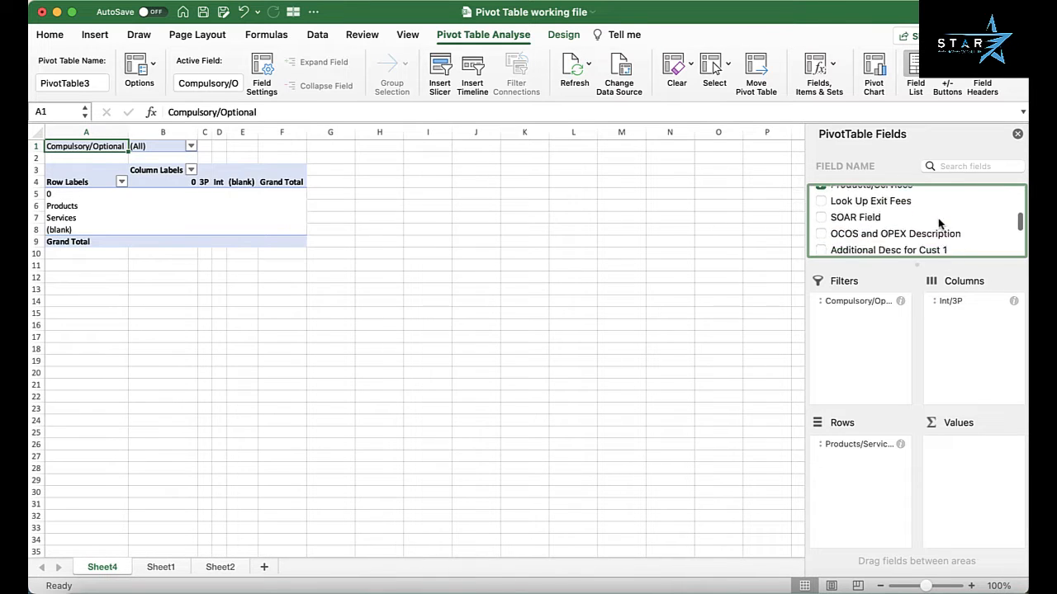
{"action": "scroll", "coordinate": [938, 225], "scroll_direction": "down", "scroll_amount": 2}
{"action": "left_click_drag", "start_coordinate": [901, 215], "coordinate": [979, 467]}
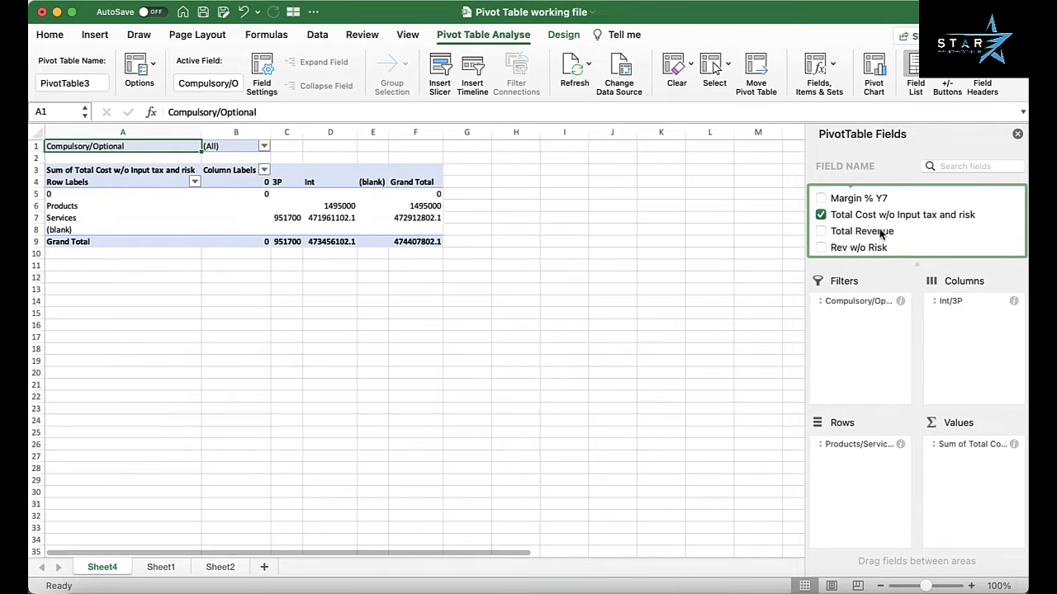
{"action": "left_click_drag", "start_coordinate": [881, 233], "coordinate": [948, 470]}
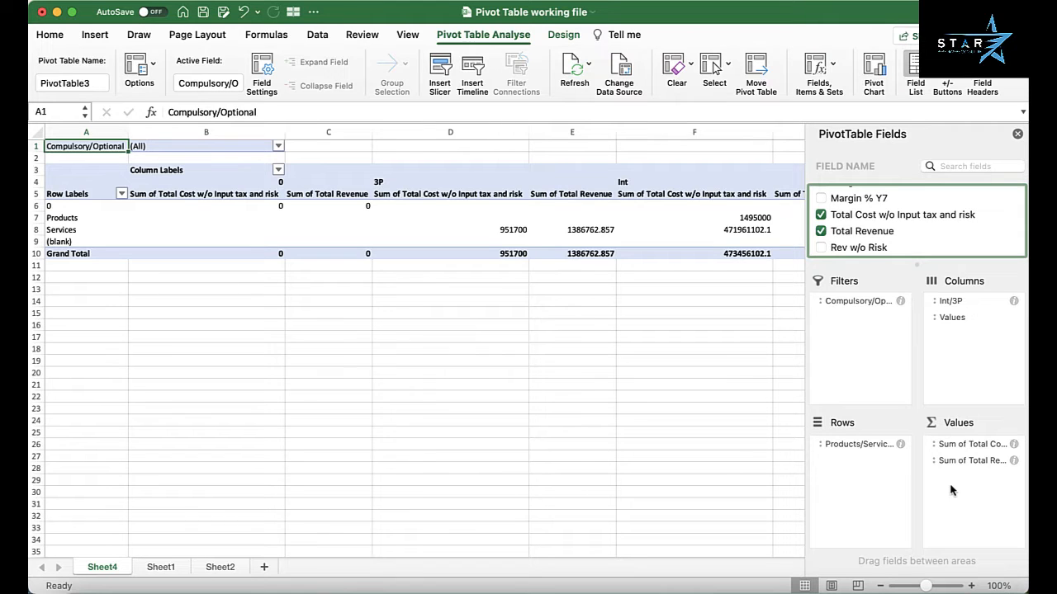
Step: Format the Total Cost w/o Input tax and risk values as Number with 0 decimals, a 1000 separator and red unsigned negatives
{"action": "left_click", "coordinate": [1014, 445]}
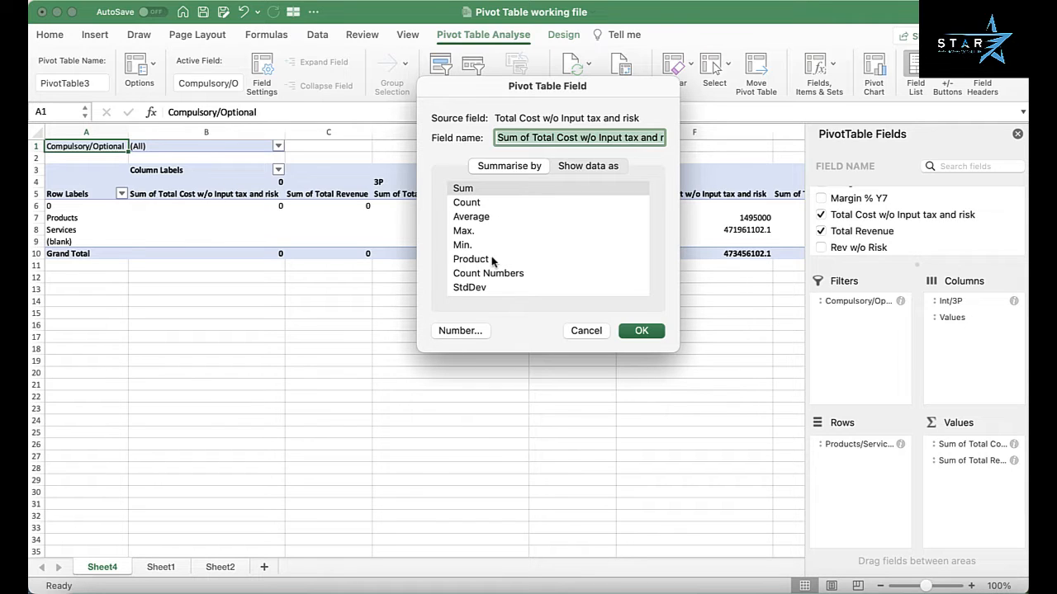
{"action": "scroll", "coordinate": [531, 258], "scroll_direction": "down", "scroll_amount": 2}
{"action": "scroll", "coordinate": [531, 258], "scroll_direction": "up", "scroll_amount": 2}
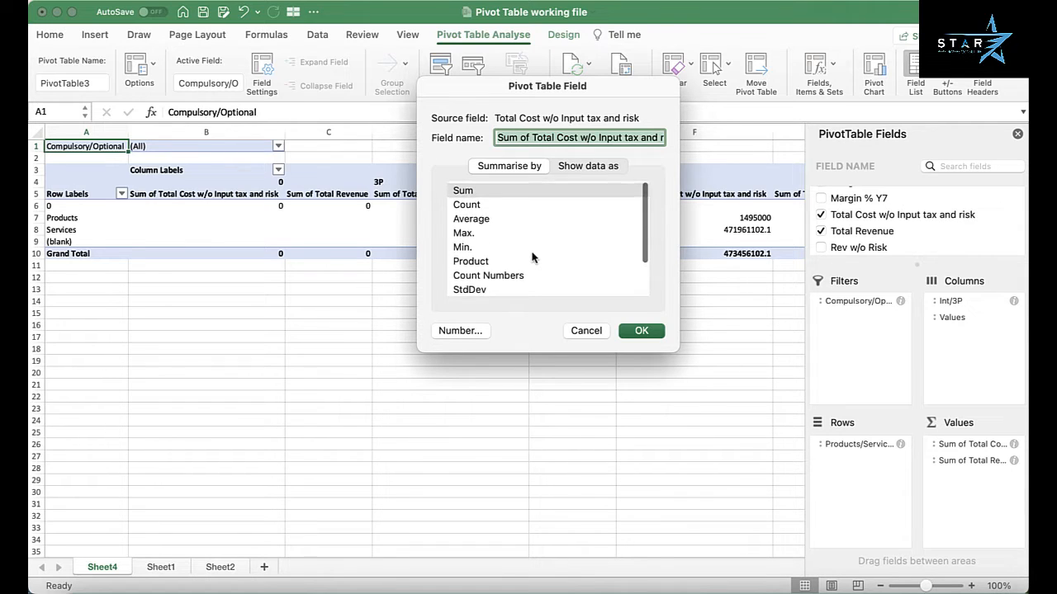
{"action": "scroll", "coordinate": [531, 257], "scroll_direction": "down", "scroll_amount": 2}
{"action": "scroll", "coordinate": [531, 257], "scroll_direction": "up", "scroll_amount": 2}
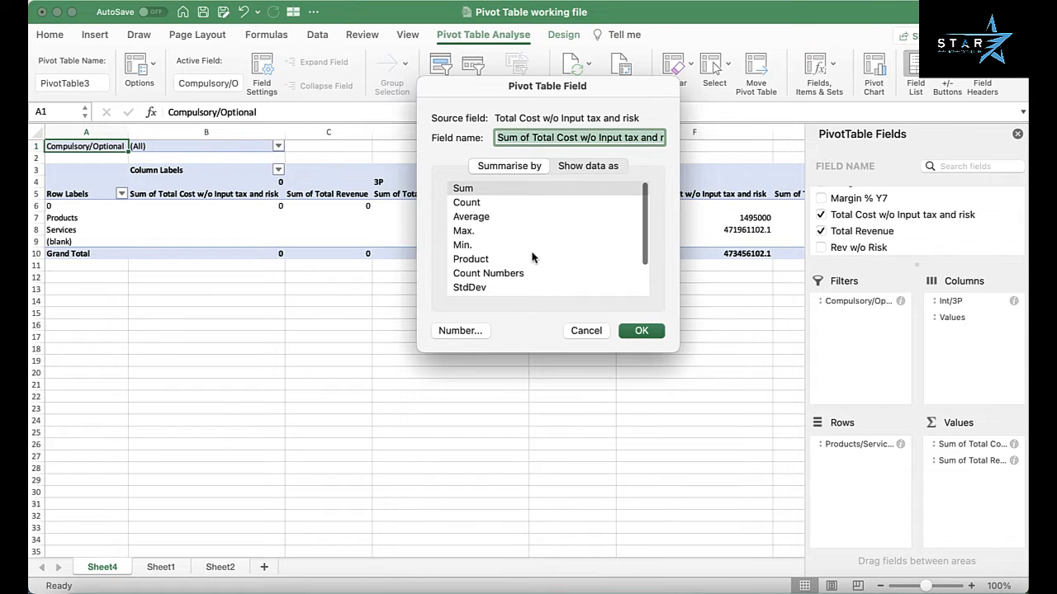
{"action": "left_click", "coordinate": [460, 331]}
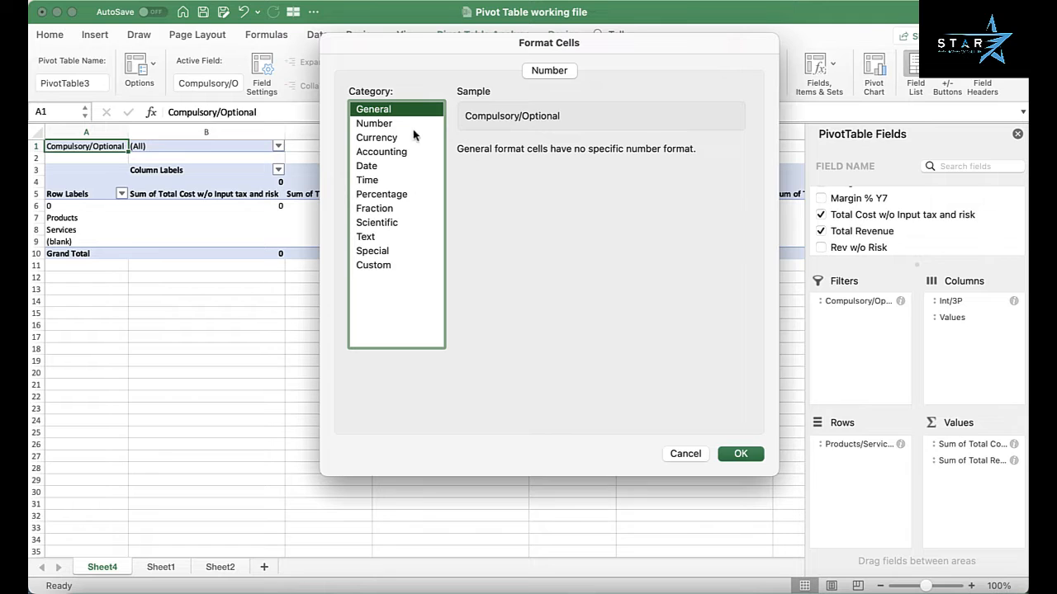
{"action": "left_click", "coordinate": [387, 124]}
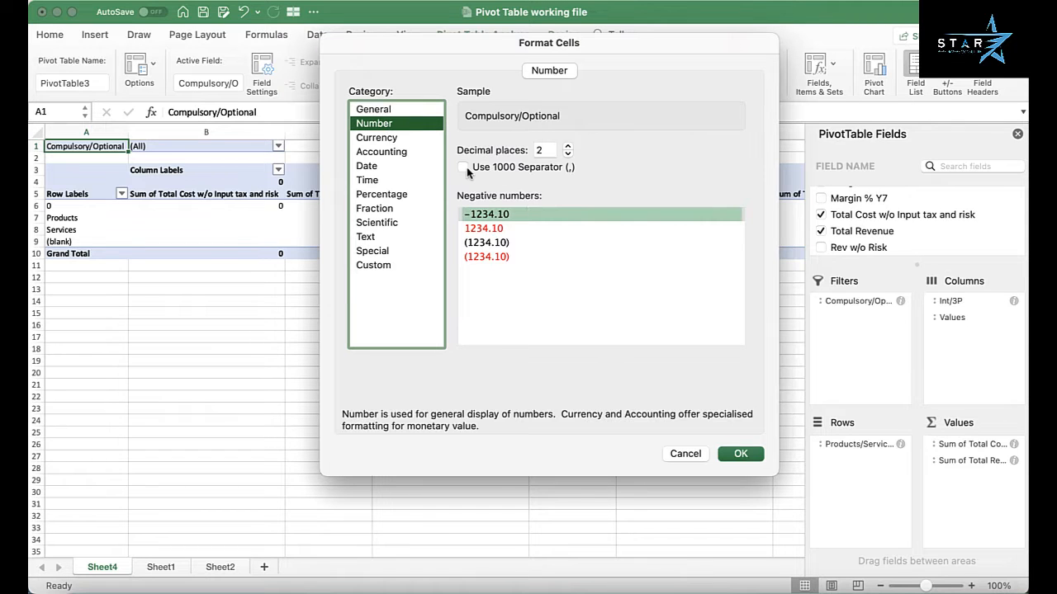
{"action": "left_click", "coordinate": [568, 155]}
{"action": "left_click", "coordinate": [568, 154]}
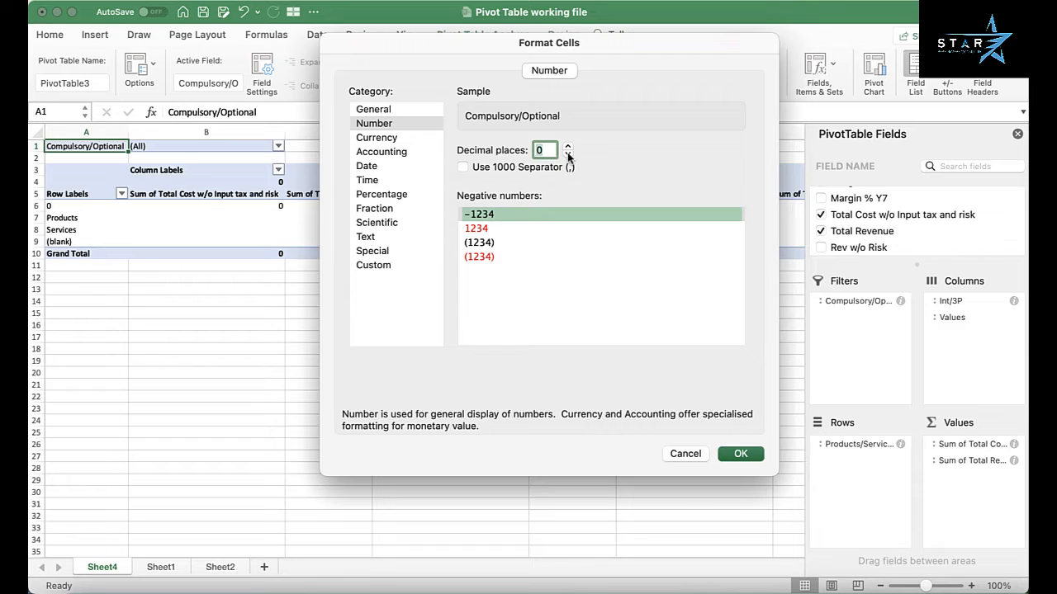
{"action": "left_click", "coordinate": [463, 168]}
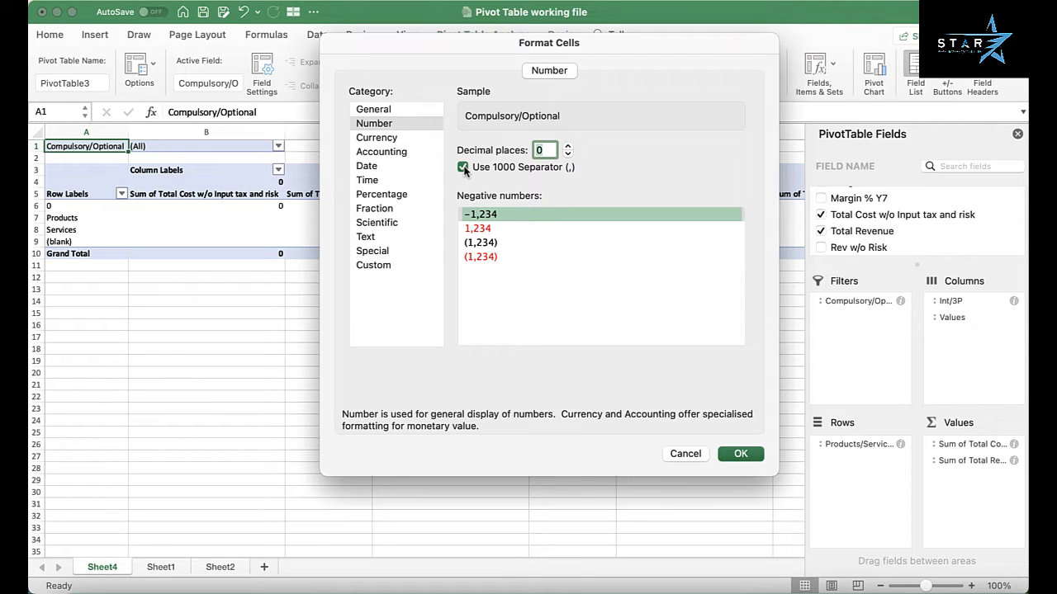
{"action": "left_click", "coordinate": [487, 230]}
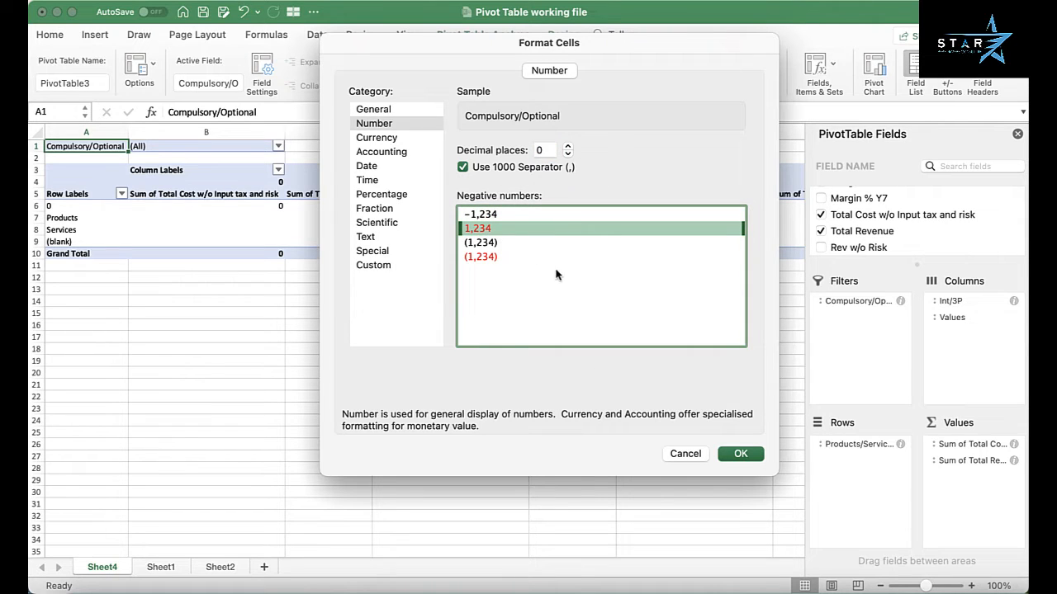
{"action": "left_click", "coordinate": [740, 455]}
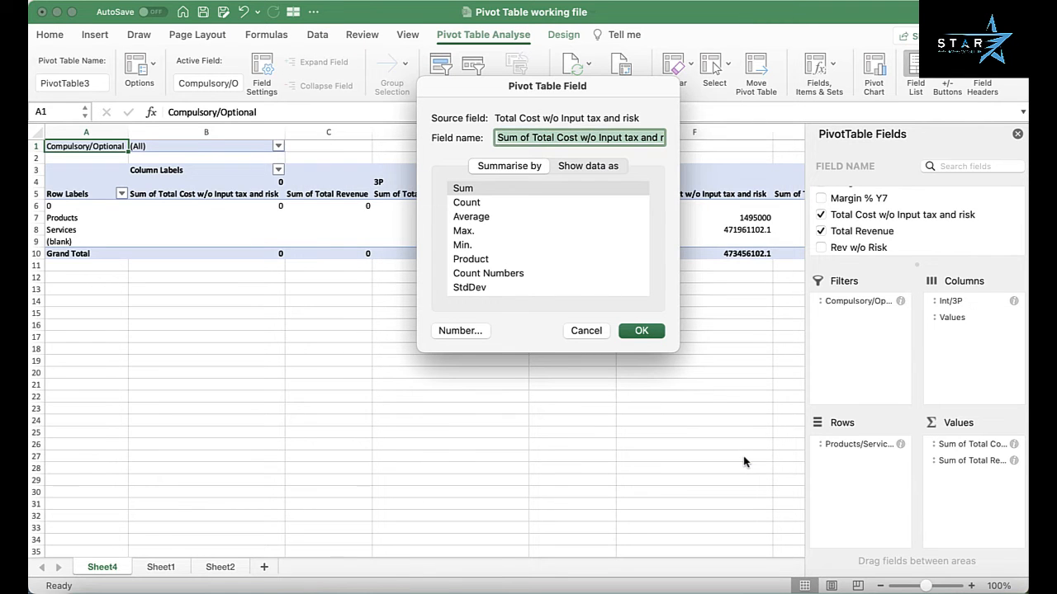
{"action": "left_click", "coordinate": [657, 332]}
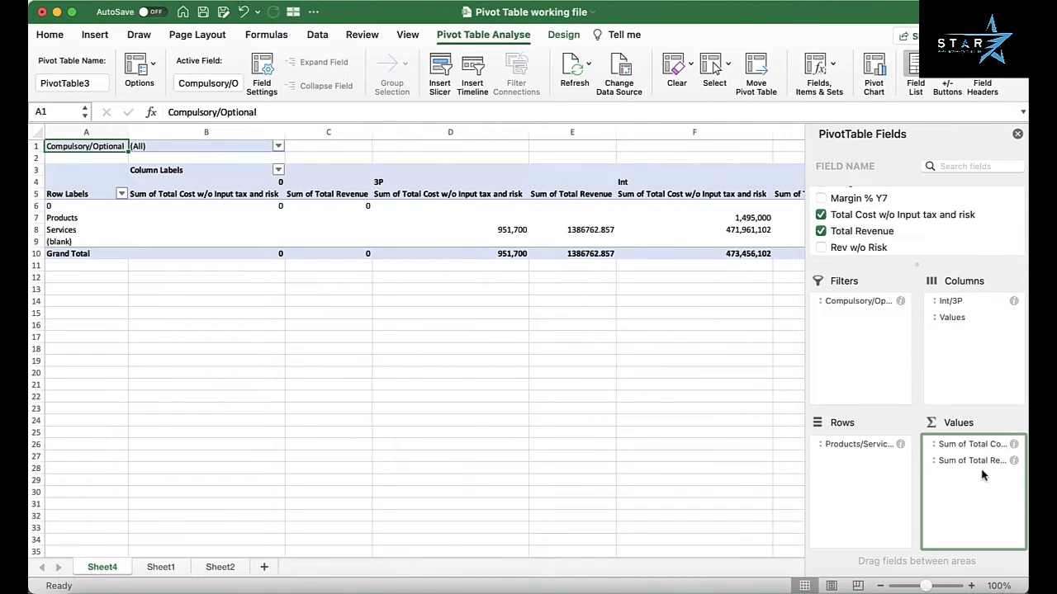
Step: Format the Total Revenue values as Number with 0 decimals, a 1000 separator and red unsigned negatives, and close the pivot field list
{"action": "left_click", "coordinate": [1014, 462]}
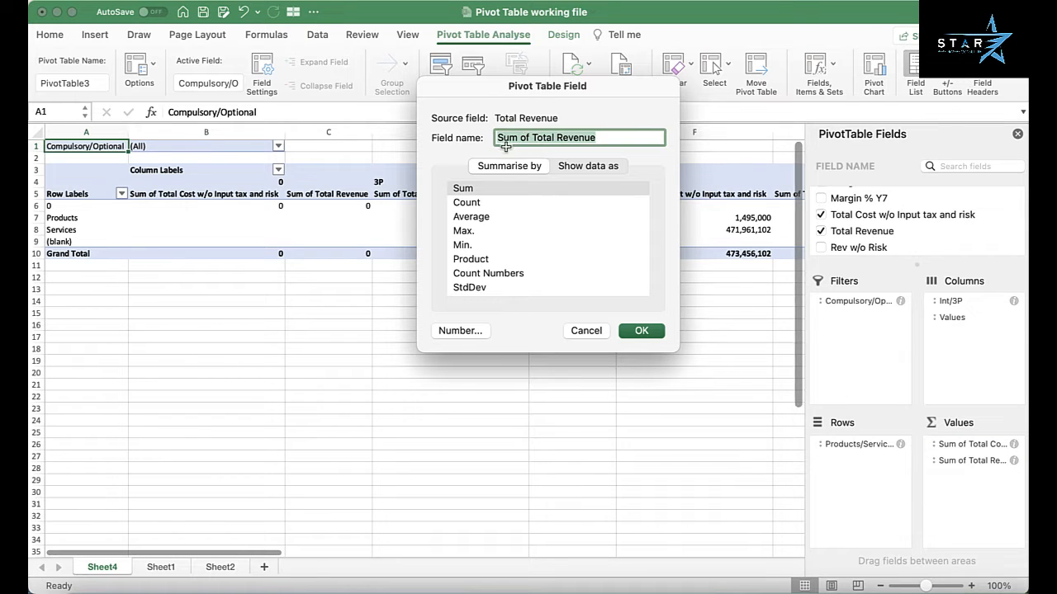
{"action": "left_click", "coordinate": [470, 332]}
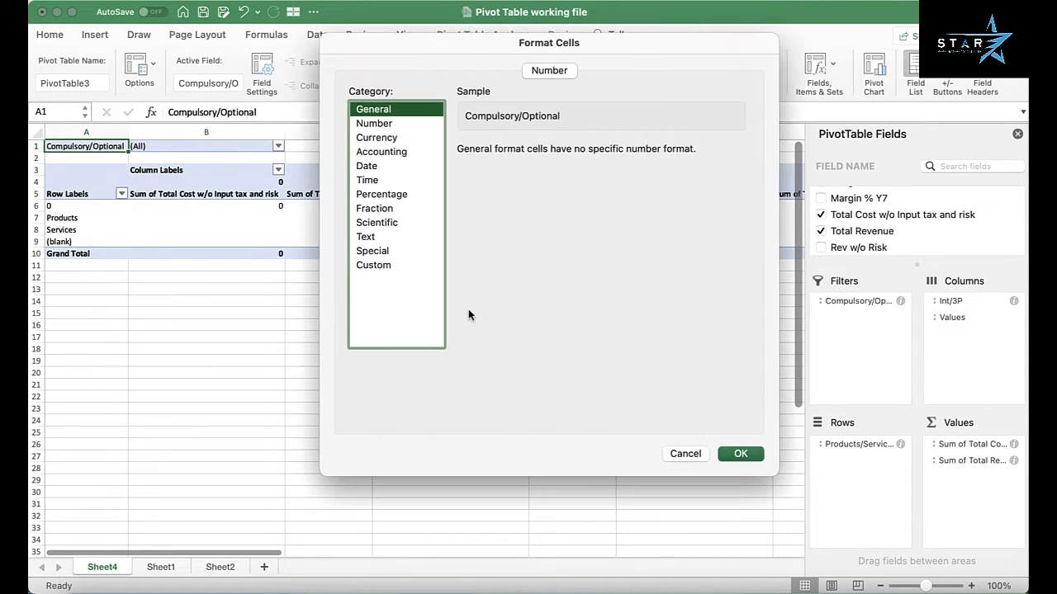
{"action": "left_click", "coordinate": [383, 124]}
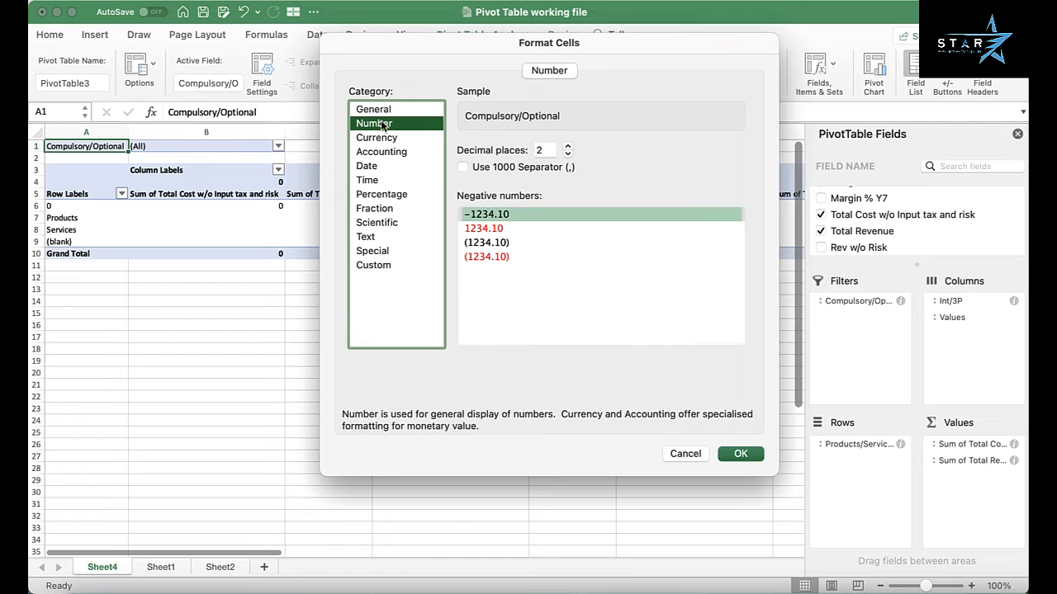
{"action": "left_click", "coordinate": [568, 155]}
{"action": "left_click", "coordinate": [568, 154]}
{"action": "left_click", "coordinate": [487, 167]}
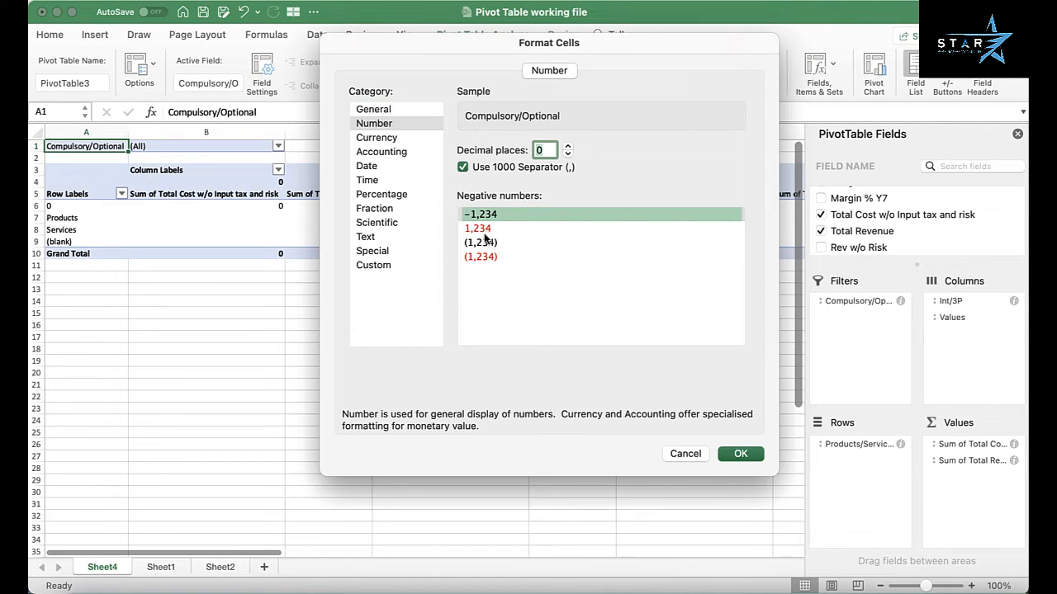
{"action": "left_click", "coordinate": [488, 229]}
{"action": "left_click", "coordinate": [740, 454]}
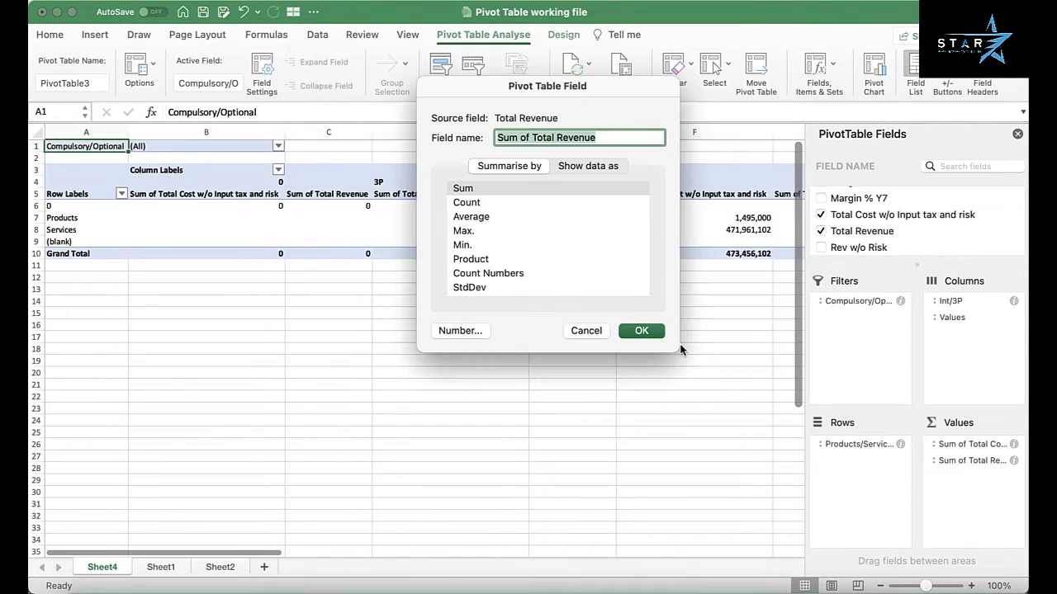
{"action": "left_click", "coordinate": [648, 333]}
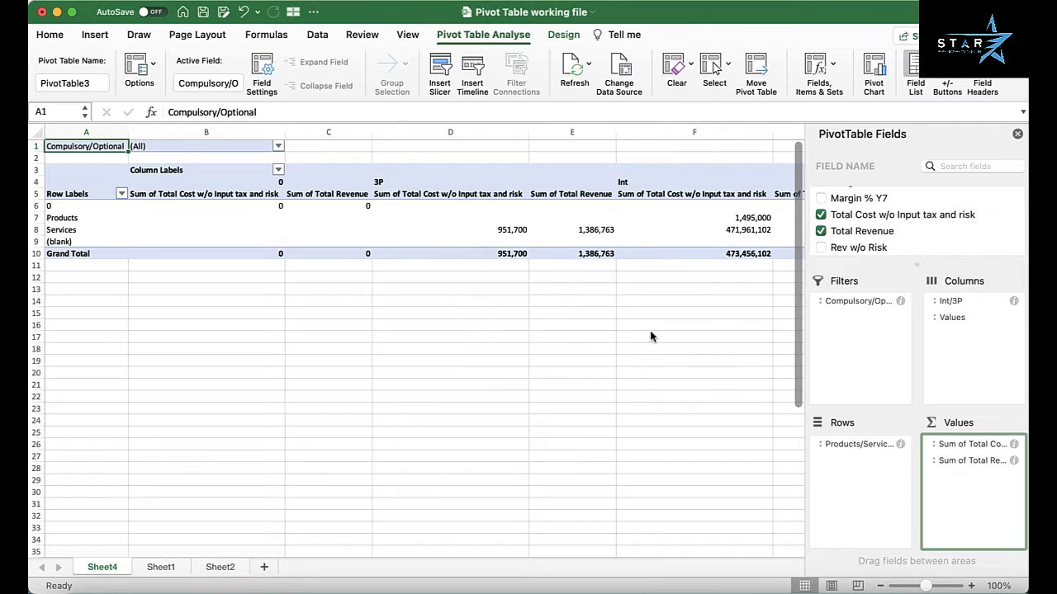
{"action": "left_click", "coordinate": [1018, 134]}
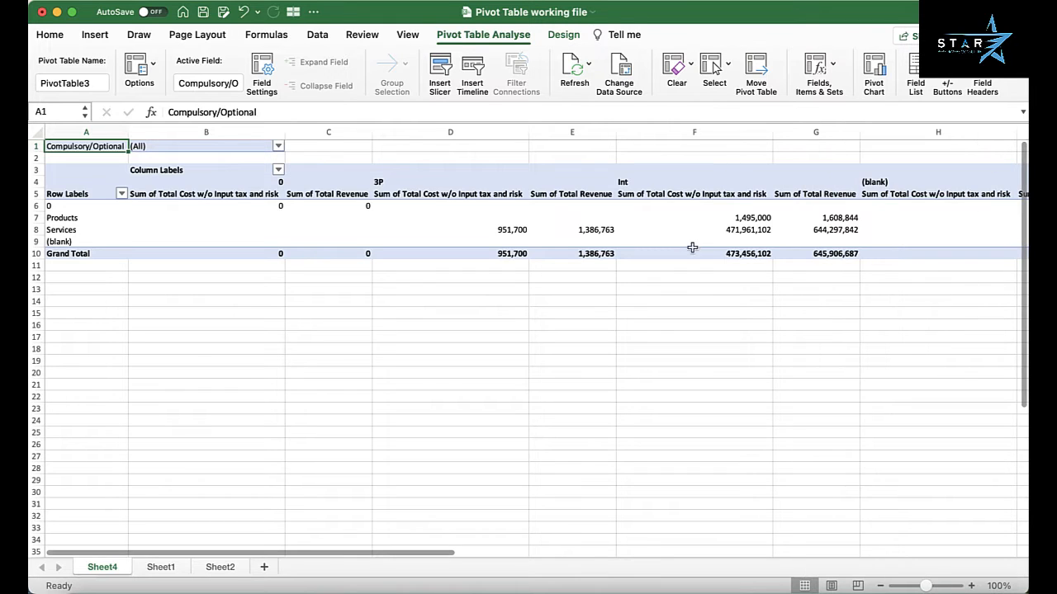
{"action": "left_click", "coordinate": [200, 227]}
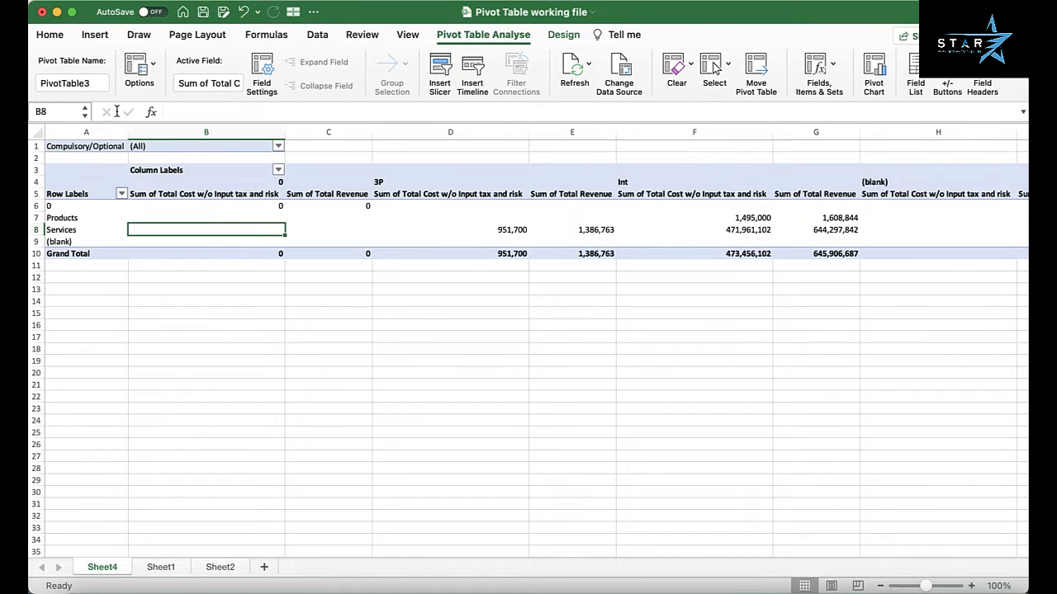
{"action": "left_click", "coordinate": [49, 34]}
{"action": "left_click_drag", "start_coordinate": [206, 132], "coordinate": [640, 237]}
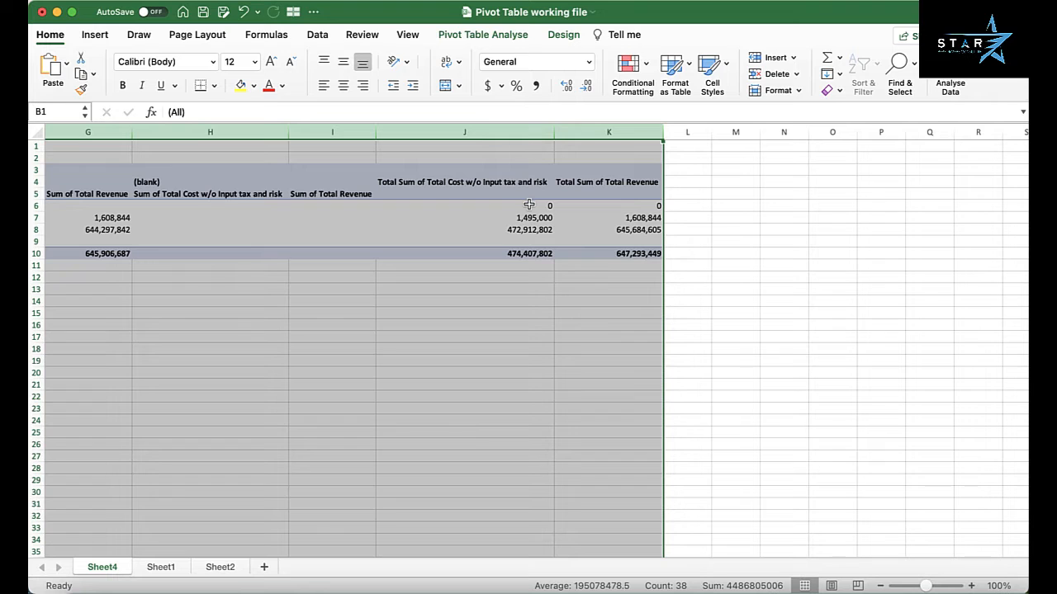
{"action": "key", "text": "super+1"}
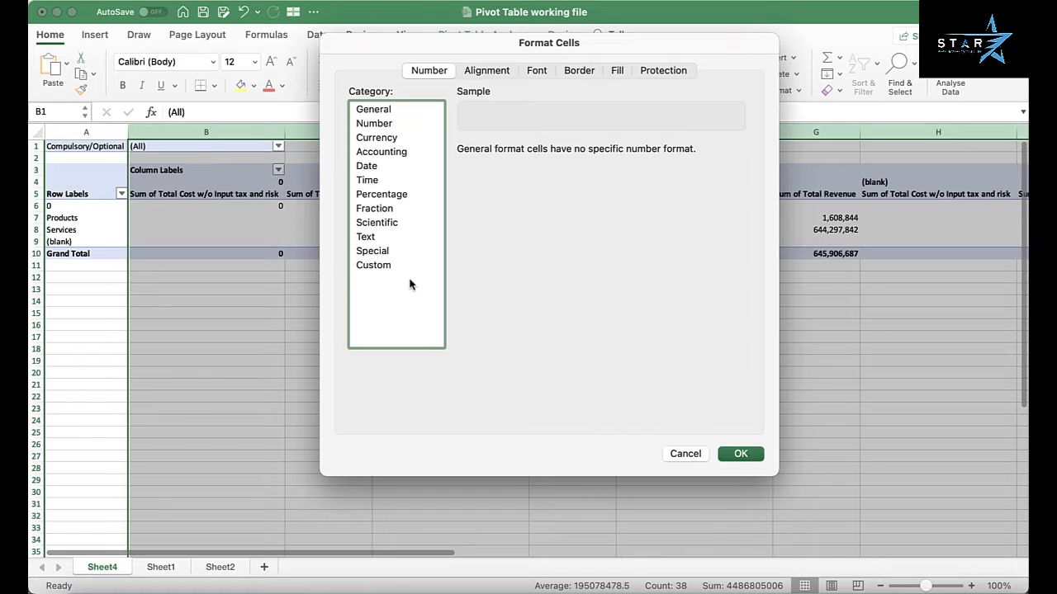
{"action": "left_click", "coordinate": [685, 454]}
{"action": "left_click", "coordinate": [179, 301]}
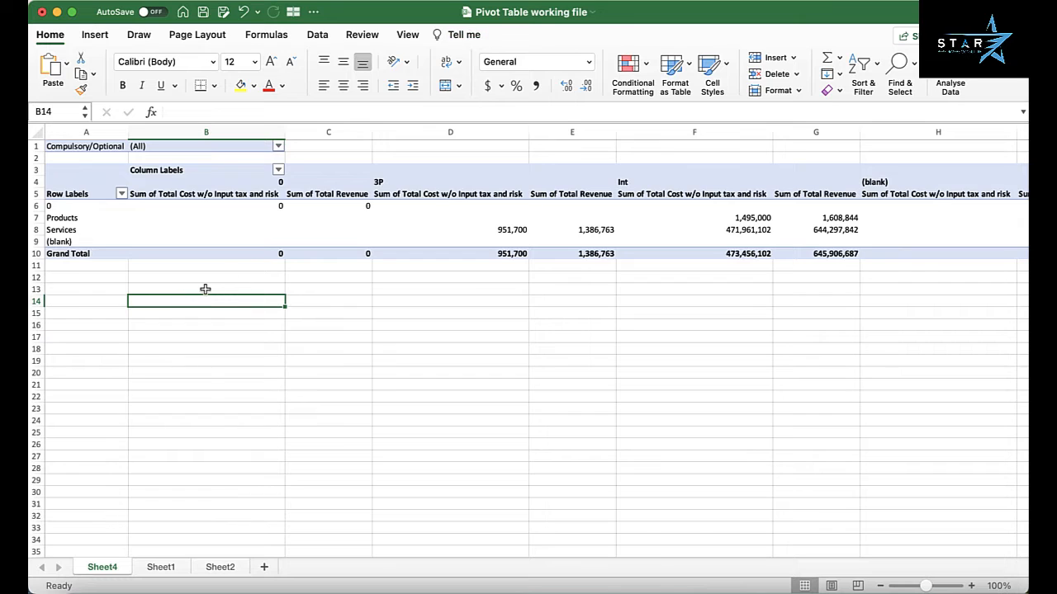
Step: Hide the (blank) and 0 items from the pivot table's row labels
{"action": "left_click", "coordinate": [64, 241]}
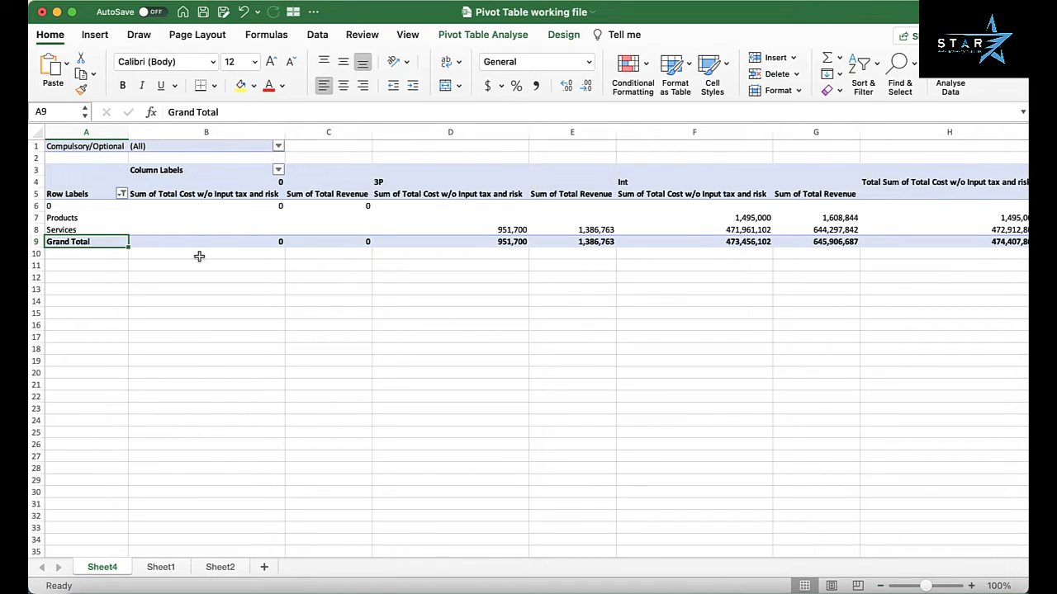
{"action": "left_click", "coordinate": [73, 206]}
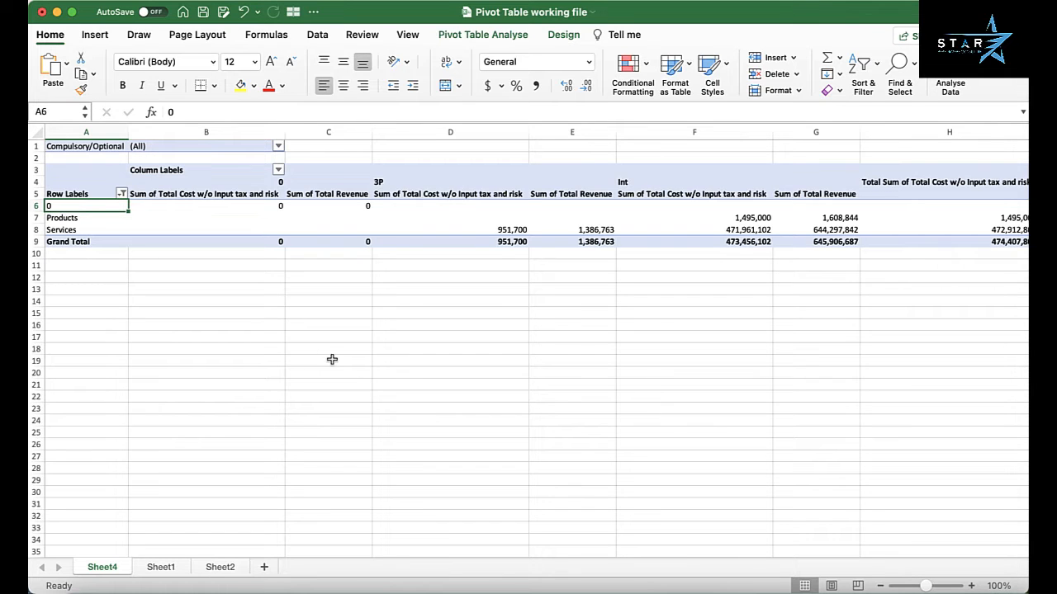
{"action": "key", "text": "ctrl+minus"}
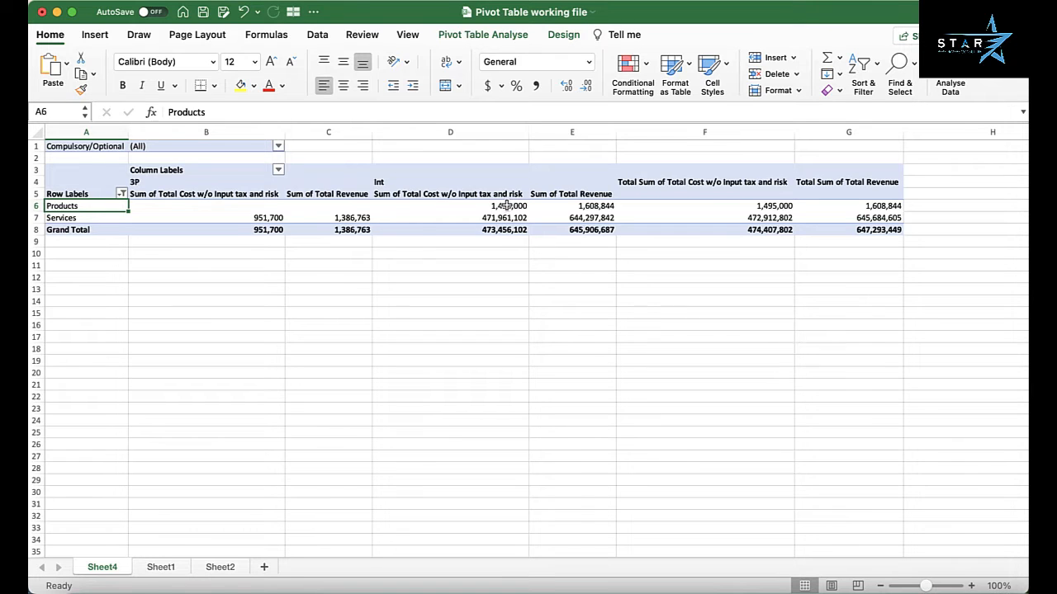
Step: Examine the Products and Services cost and revenue figures under 3P, Int and the overall totals
{"action": "left_click_drag", "start_coordinate": [506, 206], "coordinate": [586, 206]}
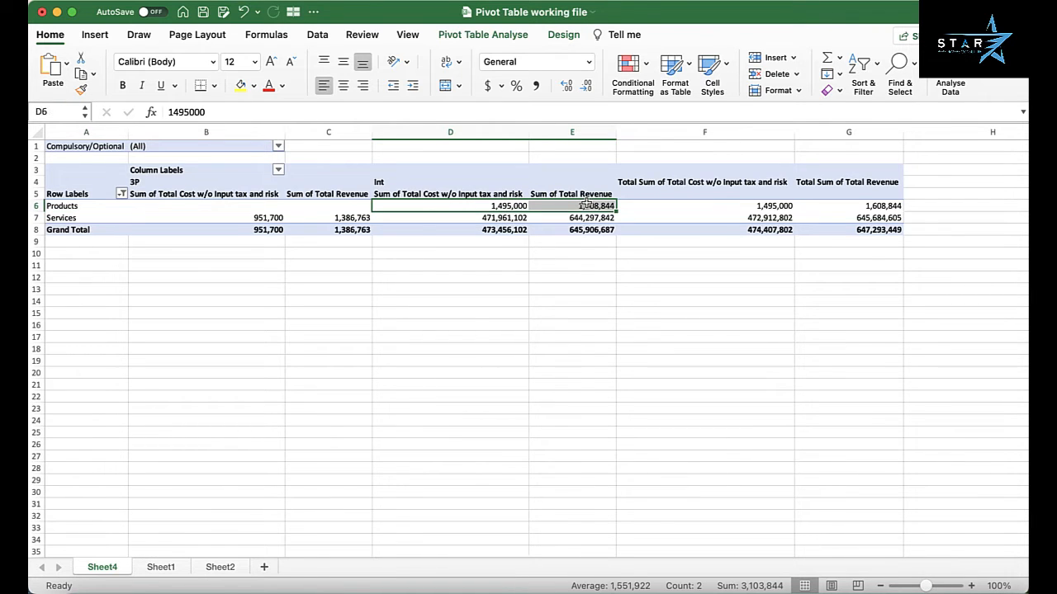
{"action": "left_click", "coordinate": [76, 218]}
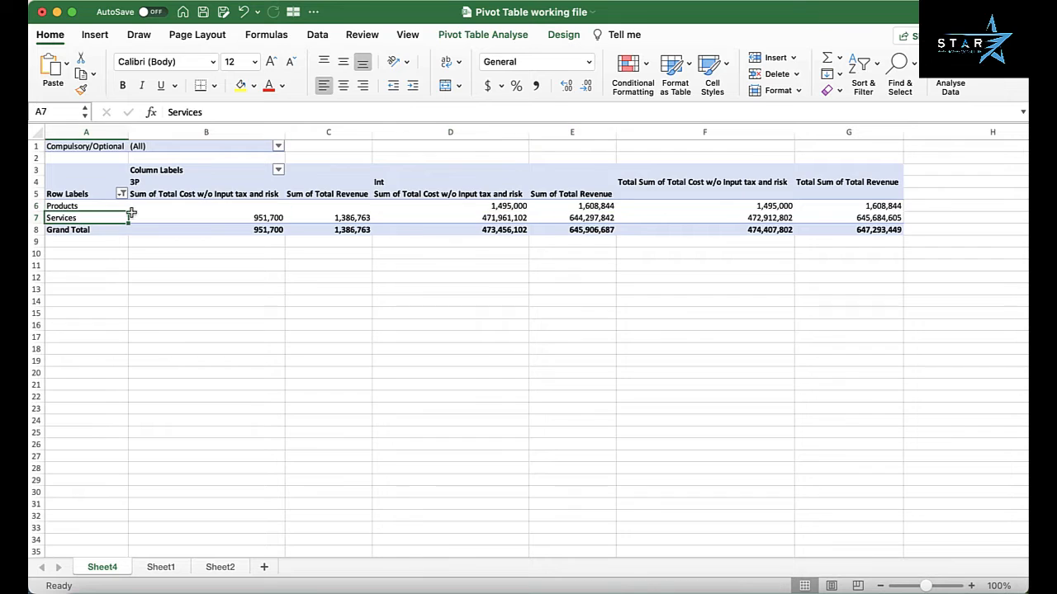
{"action": "left_click_drag", "start_coordinate": [262, 218], "coordinate": [337, 217]}
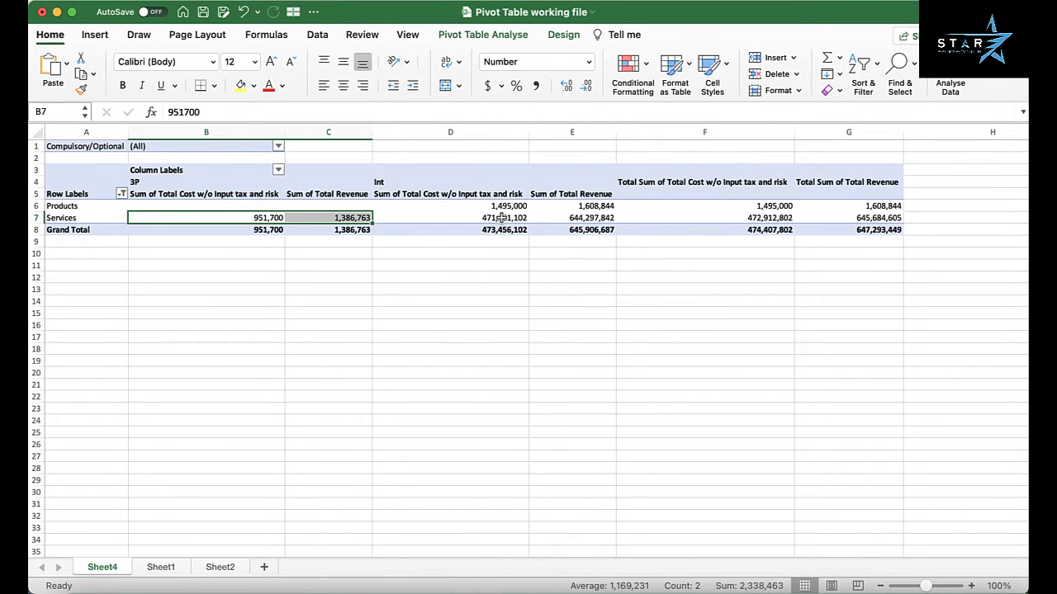
{"action": "left_click_drag", "start_coordinate": [502, 218], "coordinate": [577, 218]}
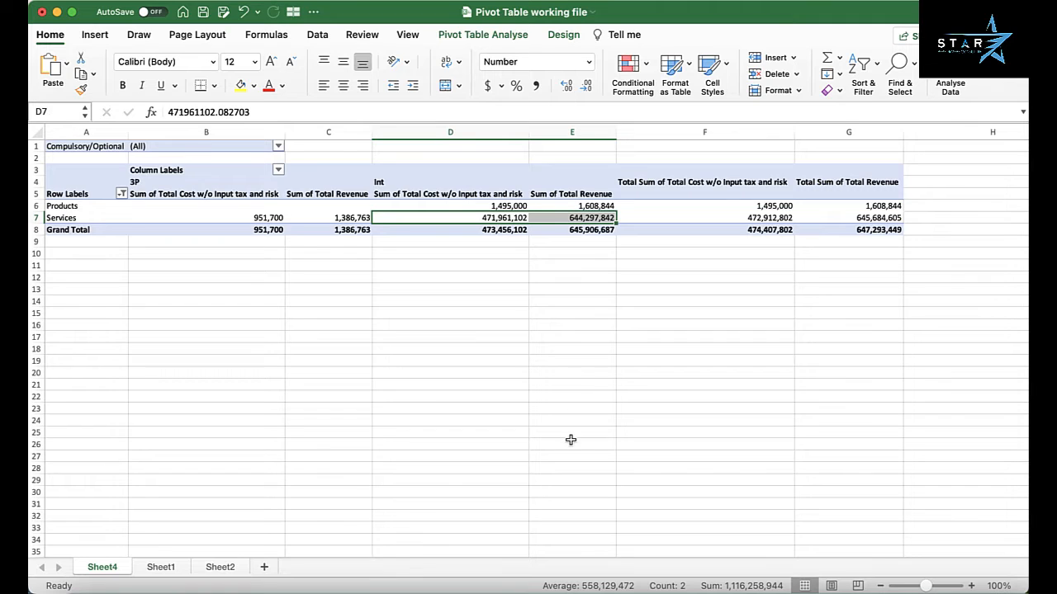
{"action": "left_click_drag", "start_coordinate": [771, 206], "coordinate": [858, 218]}
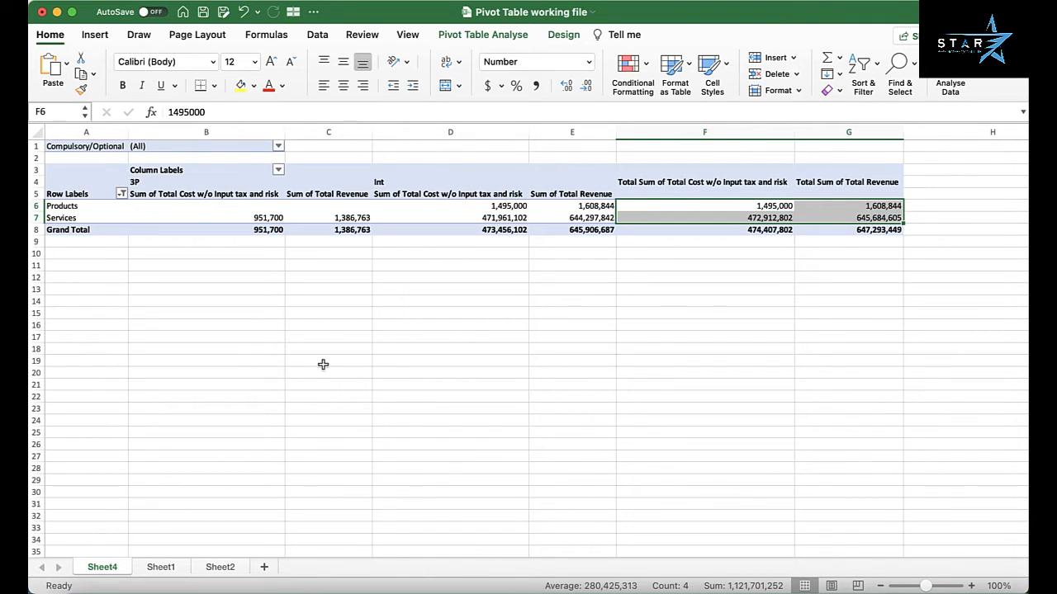
{"action": "left_click", "coordinate": [202, 290]}
Step: Filter the pivot table's Compulsory/Optional report filter to show only Compulsory
{"action": "left_click", "coordinate": [278, 146]}
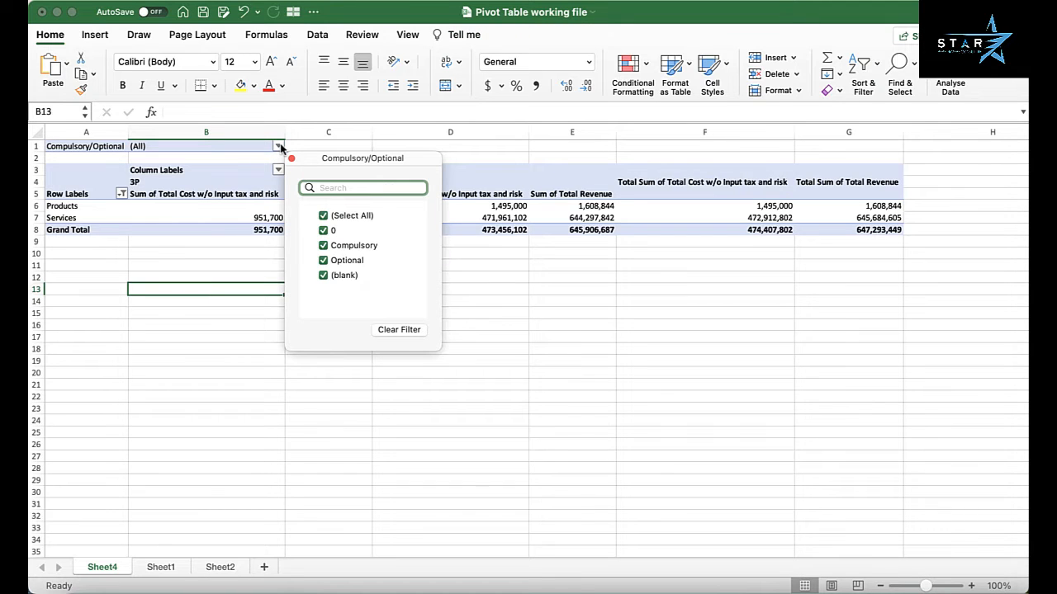
{"action": "left_click", "coordinate": [324, 217]}
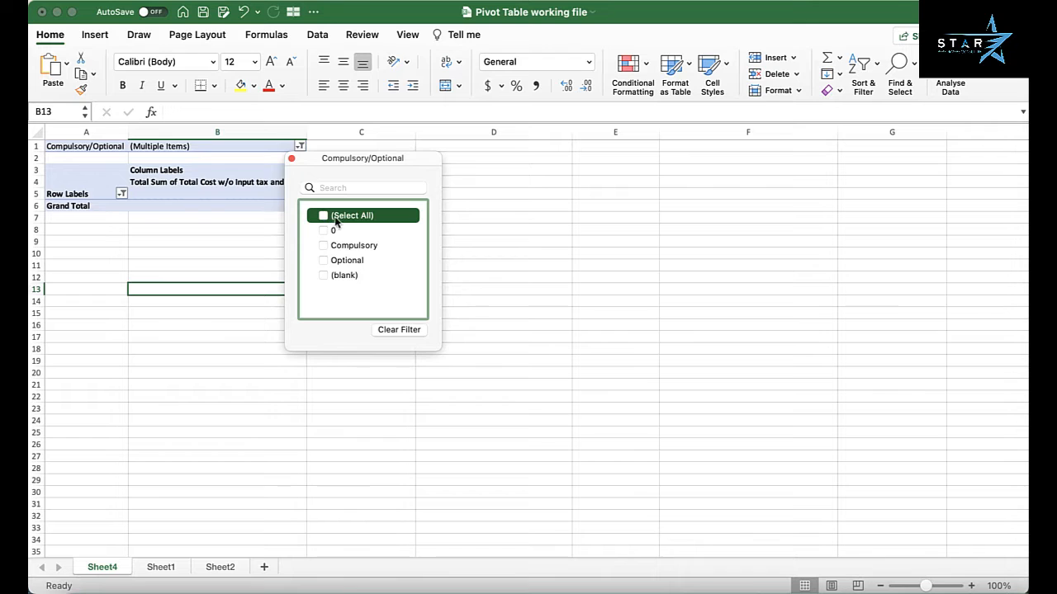
{"action": "left_click", "coordinate": [324, 246]}
{"action": "left_click", "coordinate": [372, 393]}
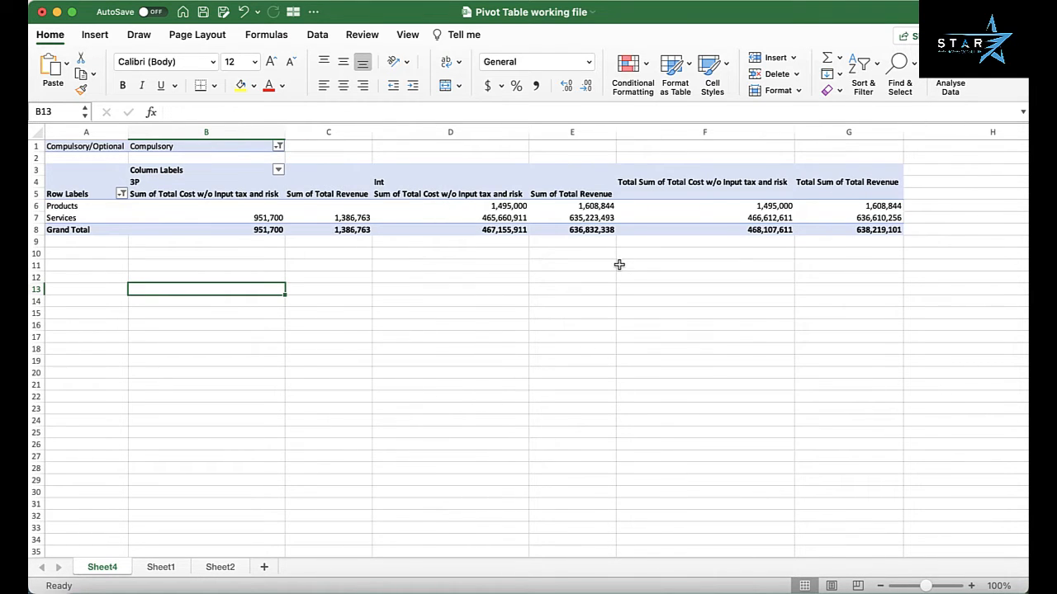
Step: Switch the Compulsory/Optional report filter so that only Optional is selected
{"action": "left_click", "coordinate": [278, 146]}
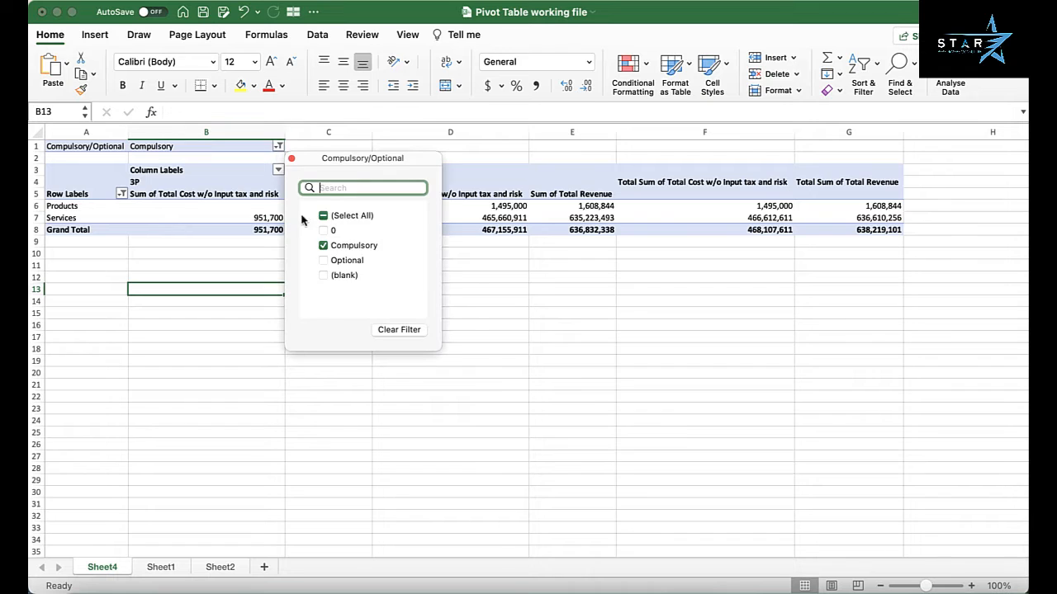
{"action": "left_click", "coordinate": [323, 246]}
{"action": "left_click", "coordinate": [324, 261]}
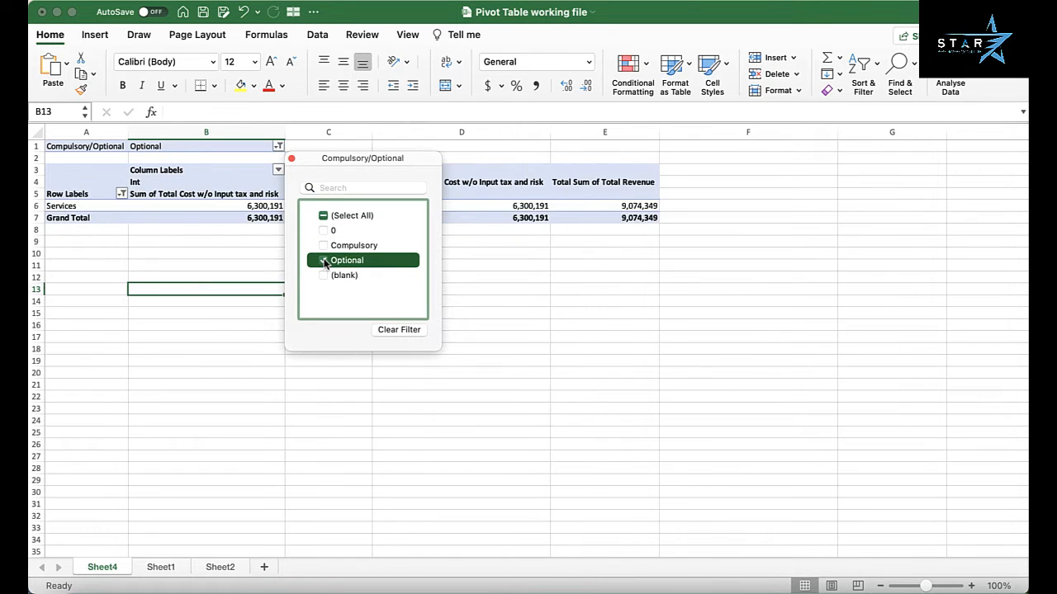
{"action": "left_click", "coordinate": [500, 310]}
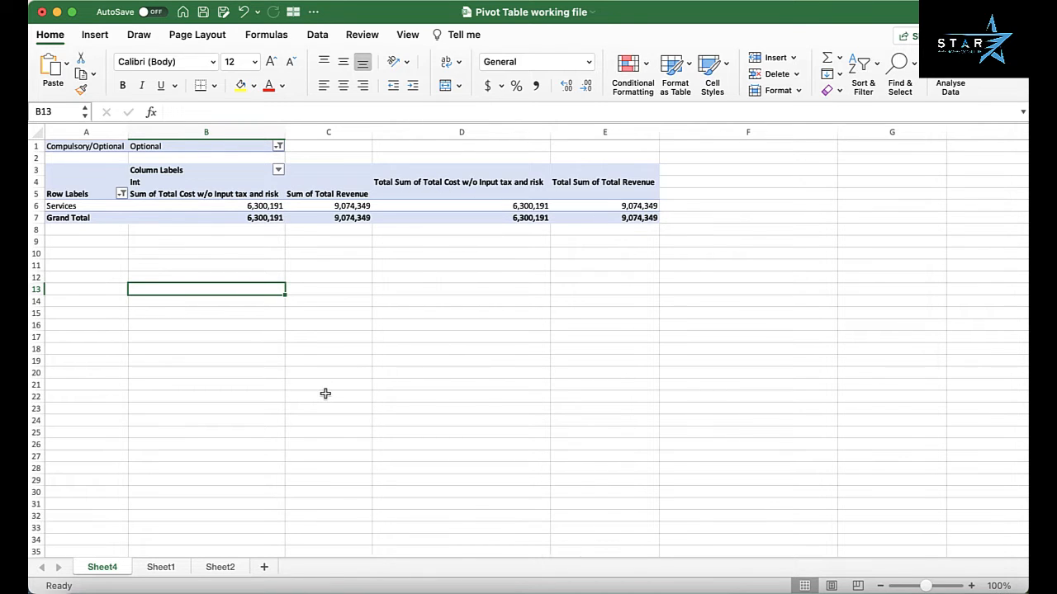
Step: Copy the whole pivot table in A1:E7 and paste the duplicate at cell A26 of the same sheet
{"action": "left_click_drag", "start_coordinate": [103, 146], "coordinate": [627, 222]}
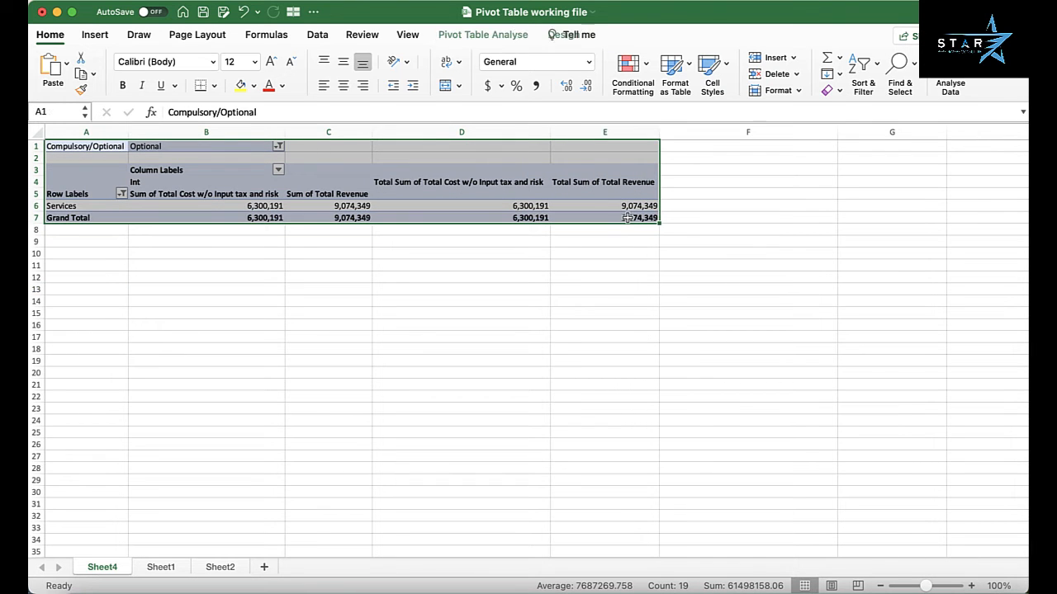
{"action": "key", "text": "super+c"}
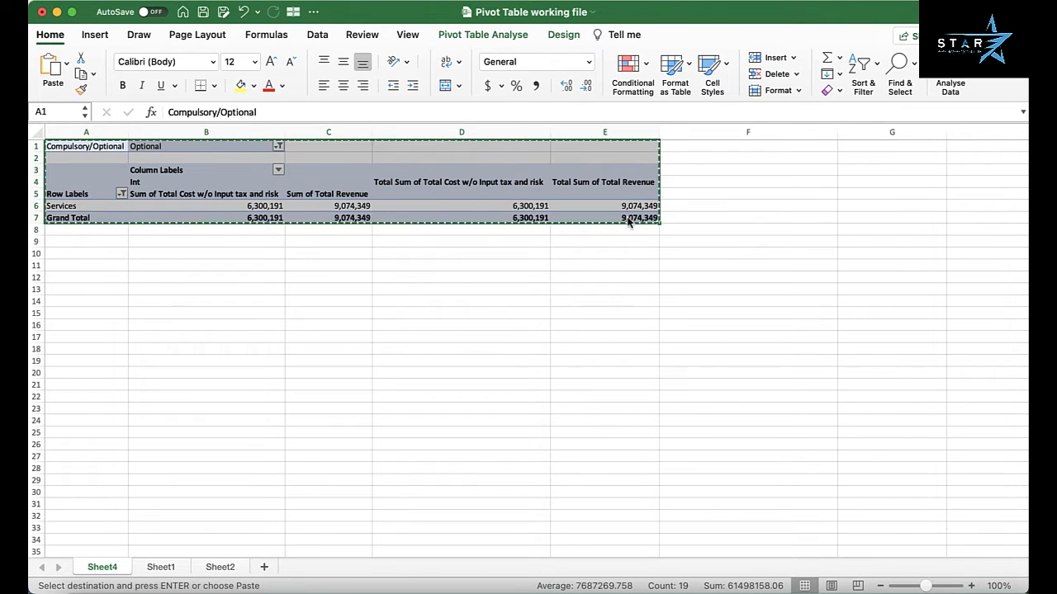
{"action": "left_click", "coordinate": [78, 443]}
{"action": "key", "text": "super+v"}
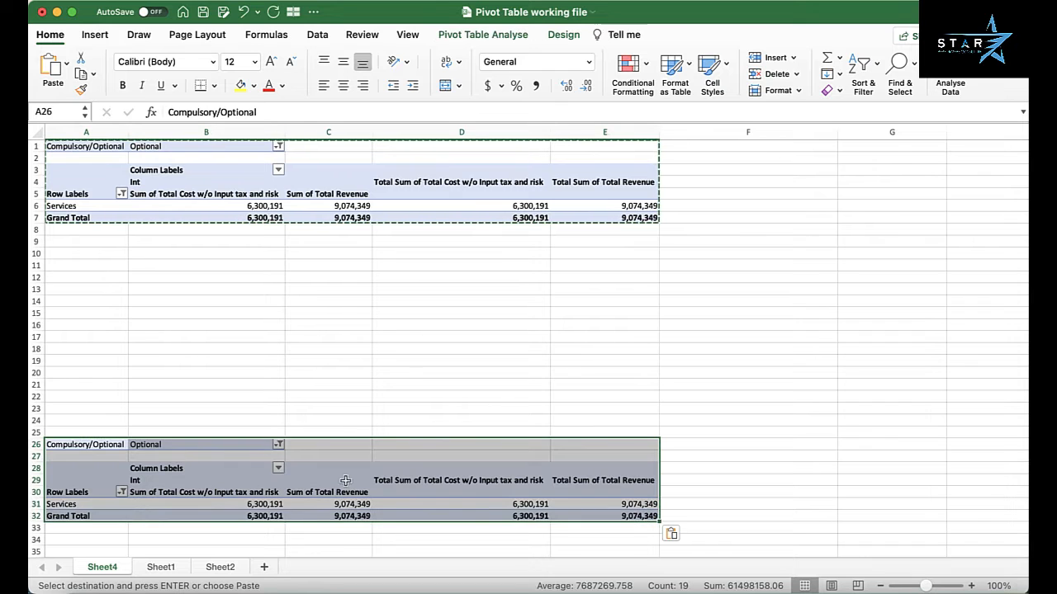
{"action": "scroll", "coordinate": [406, 494], "scroll_direction": "down", "scroll_amount": 5}
{"action": "left_click", "coordinate": [429, 389]}
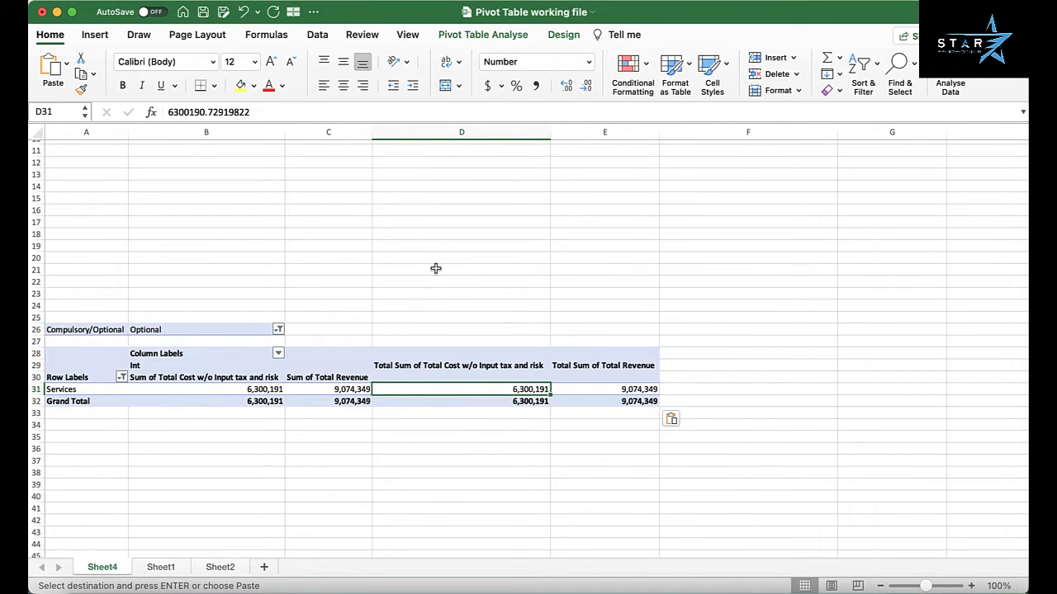
{"action": "scroll", "coordinate": [434, 266], "scroll_direction": "up", "scroll_amount": 4}
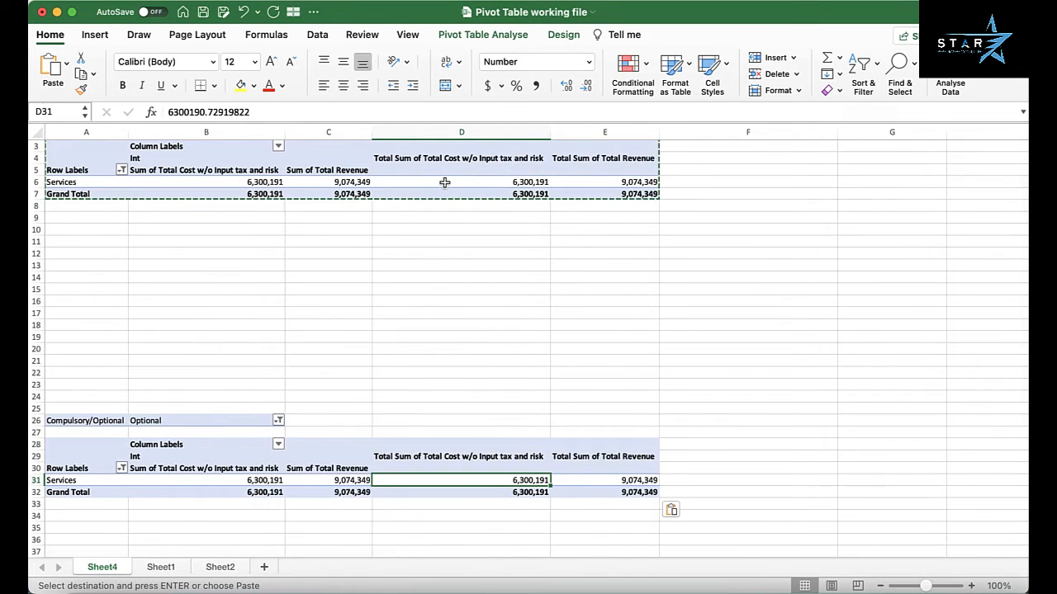
Step: Set the duplicated pivot table's Compulsory/Optional filter to Compulsory only
{"action": "left_click", "coordinate": [278, 421]}
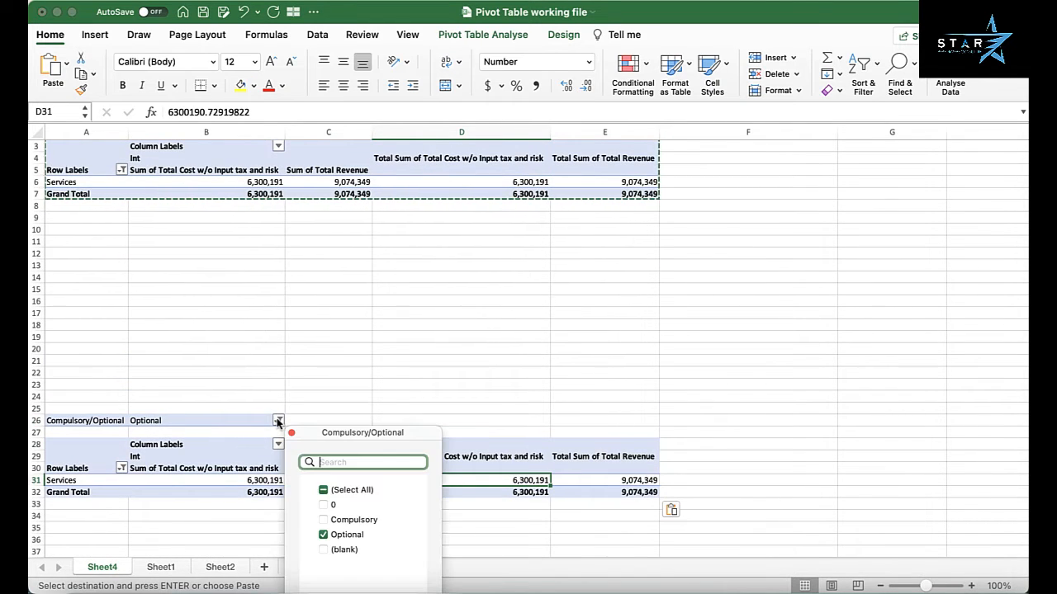
{"action": "left_click", "coordinate": [323, 520]}
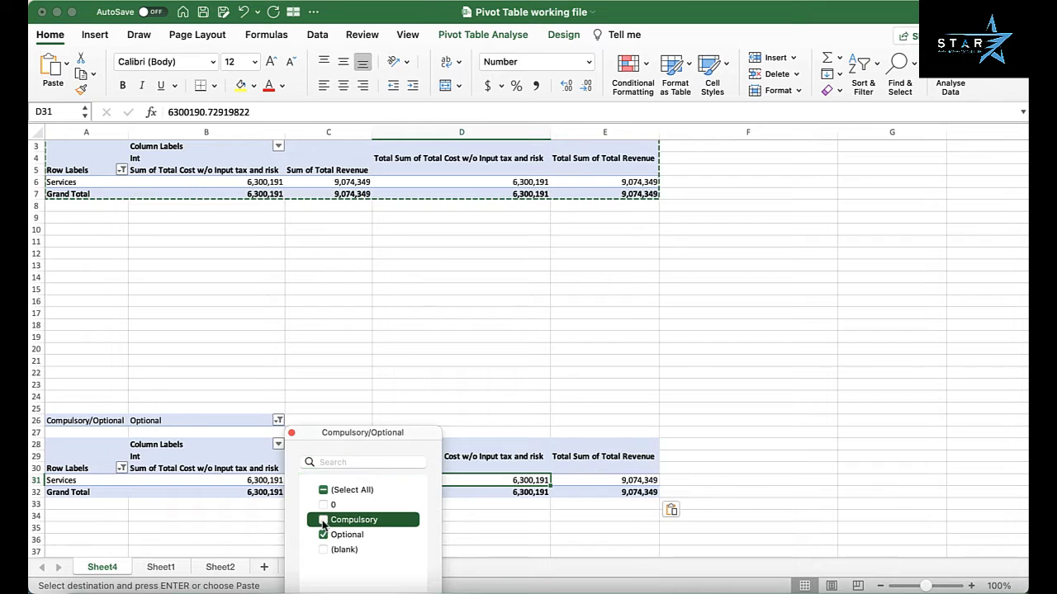
{"action": "left_click", "coordinate": [323, 535]}
{"action": "left_click", "coordinate": [439, 357]}
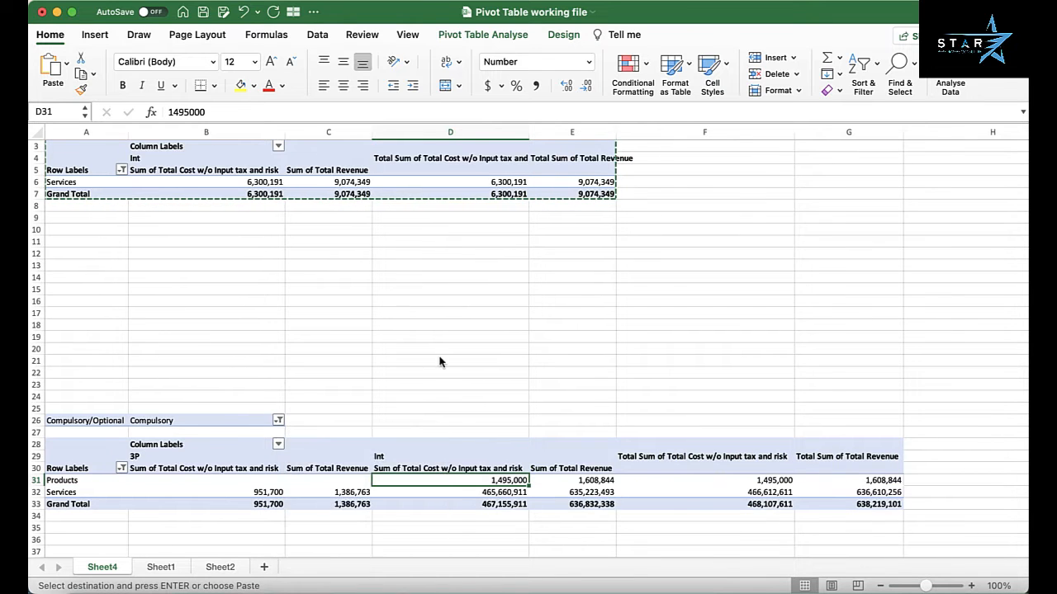
{"action": "scroll", "coordinate": [438, 361], "scroll_direction": "down", "scroll_amount": 3}
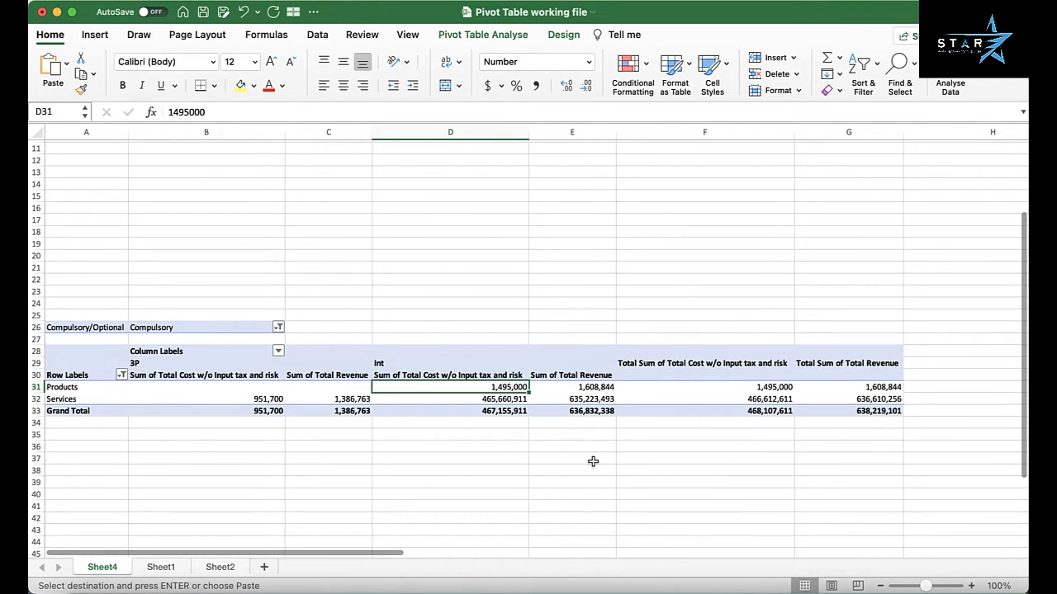
{"action": "scroll", "coordinate": [593, 462], "scroll_direction": "up", "scroll_amount": 5}
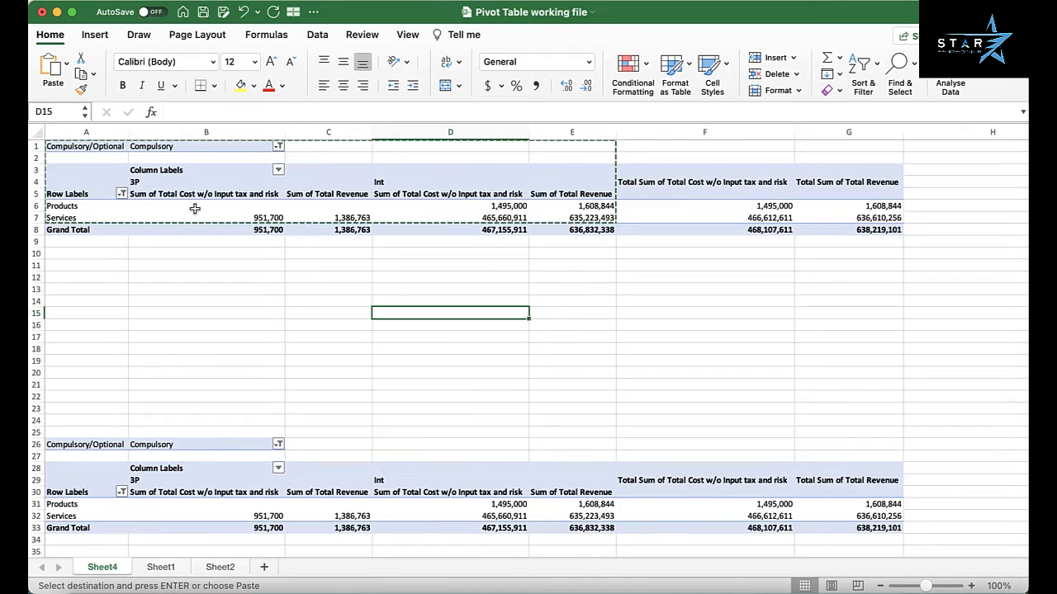
Step: Apply the green light PivotTable style to the upper pivot table
{"action": "left_click", "coordinate": [74, 182]}
{"action": "left_click", "coordinate": [494, 37]}
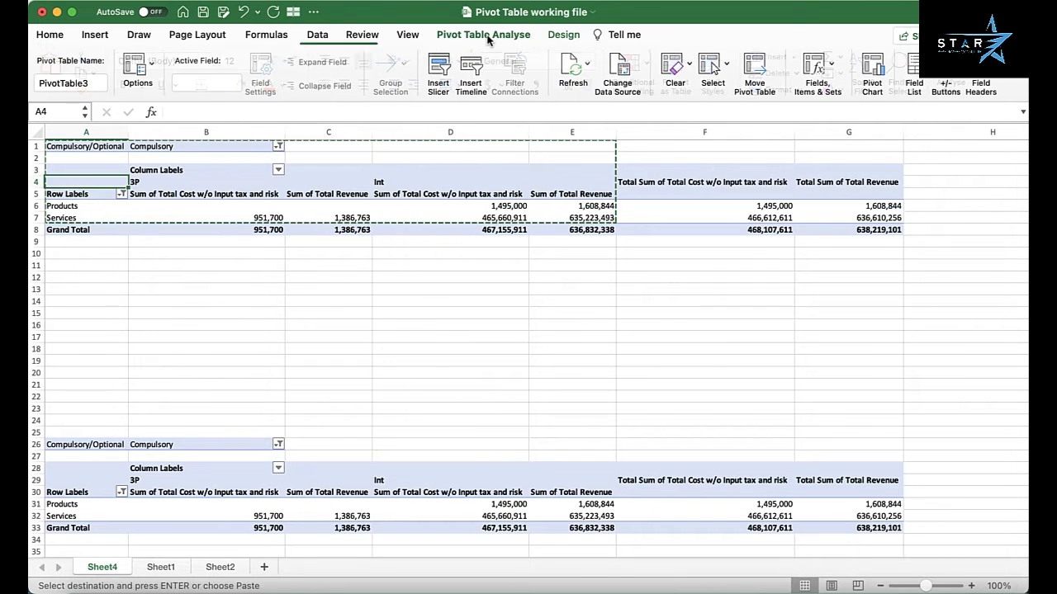
{"action": "left_click", "coordinate": [564, 34]}
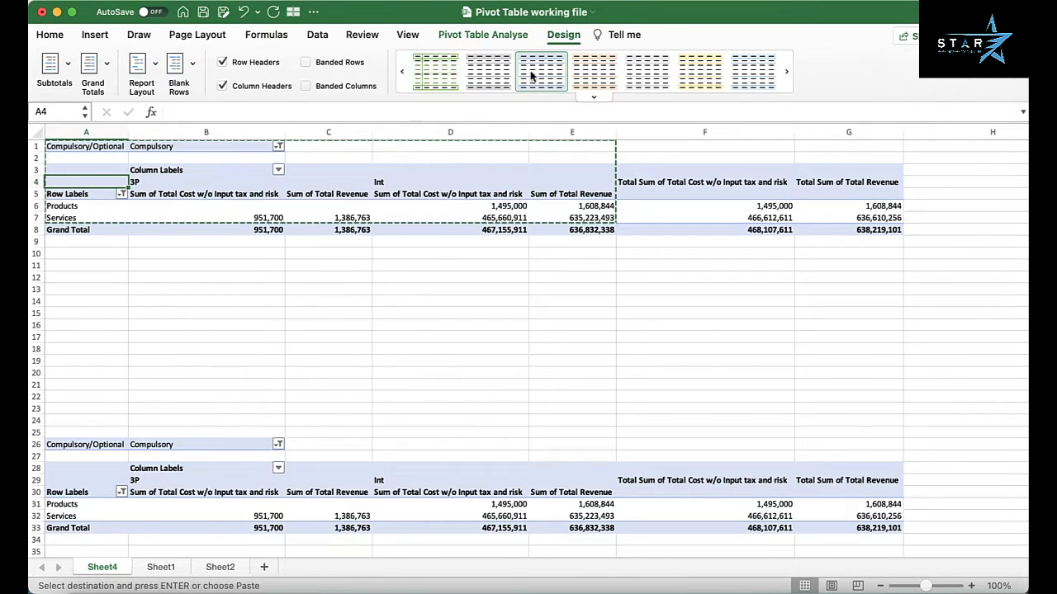
{"action": "left_click", "coordinate": [438, 78]}
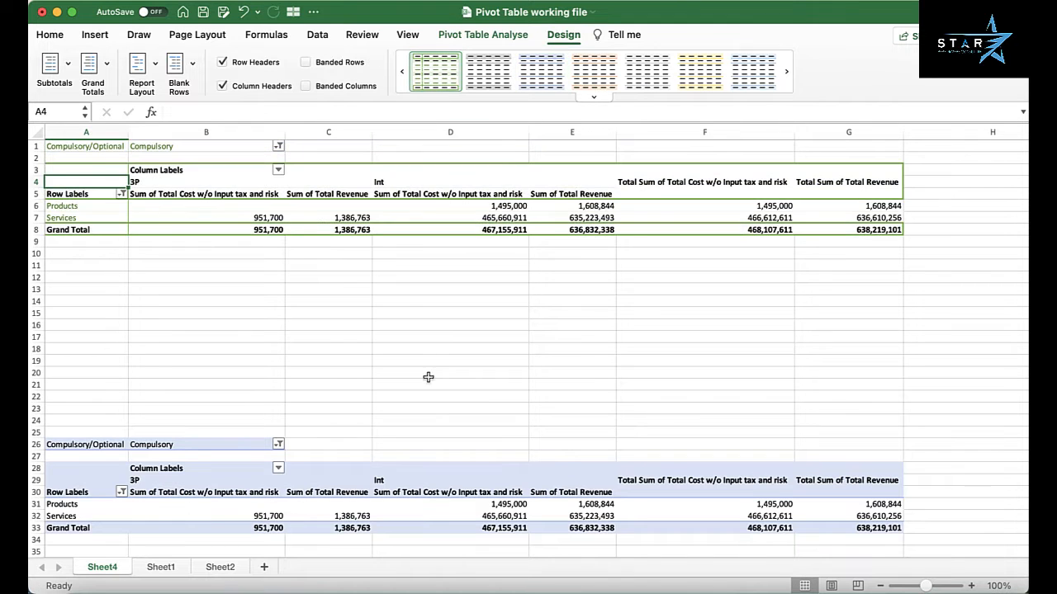
{"action": "left_click", "coordinate": [408, 318]}
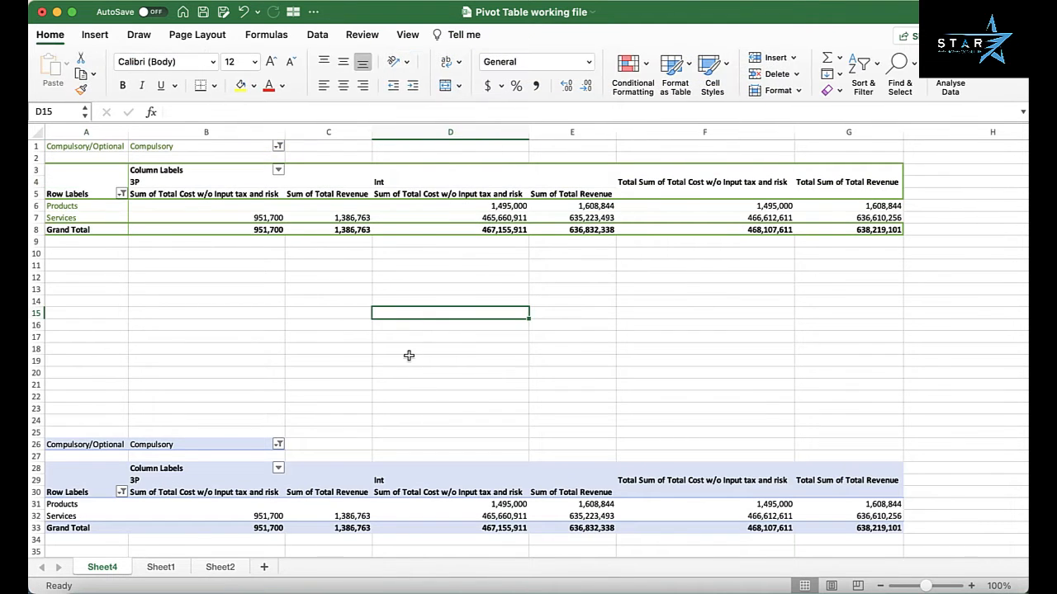
Step: Add the PT/Net/Others field to the upper pivot table's Rows area beneath Products/Services and close the field list
{"action": "left_click", "coordinate": [115, 206]}
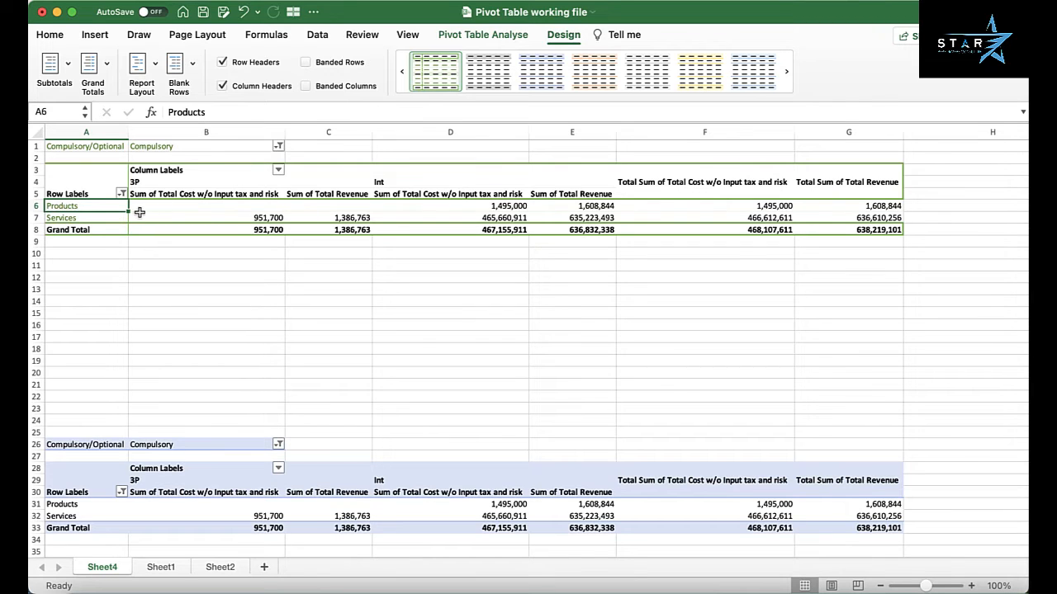
{"action": "right_click", "coordinate": [141, 216]}
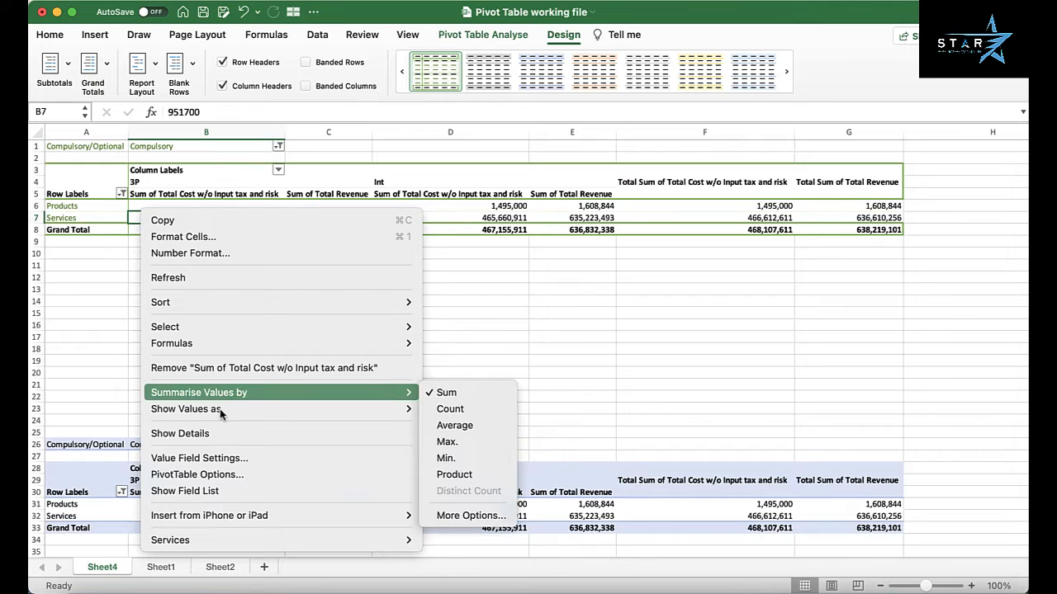
{"action": "left_click", "coordinate": [219, 493]}
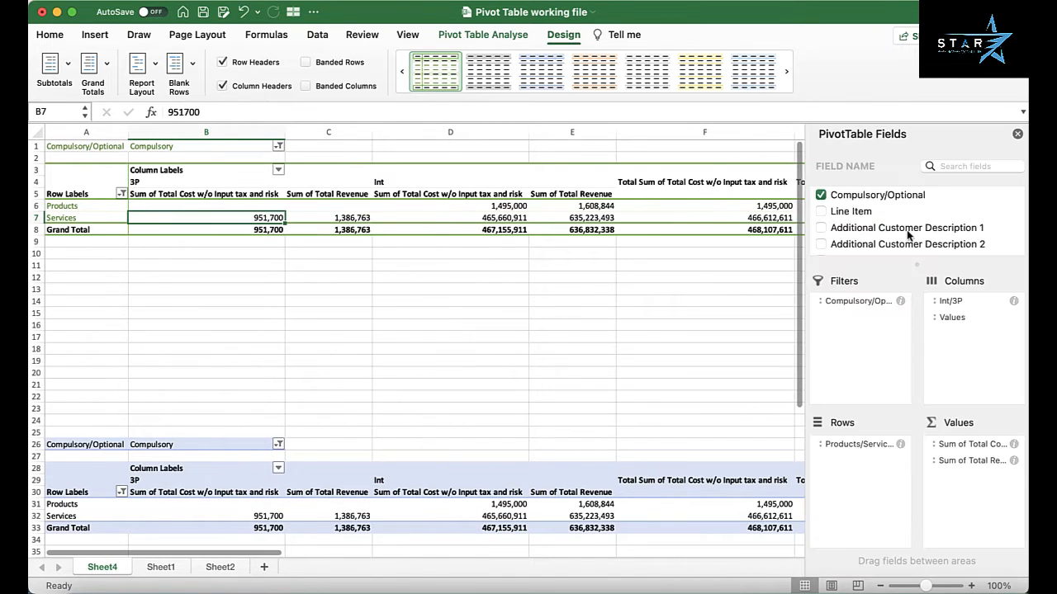
{"action": "scroll", "coordinate": [908, 235], "scroll_direction": "down", "scroll_amount": 10}
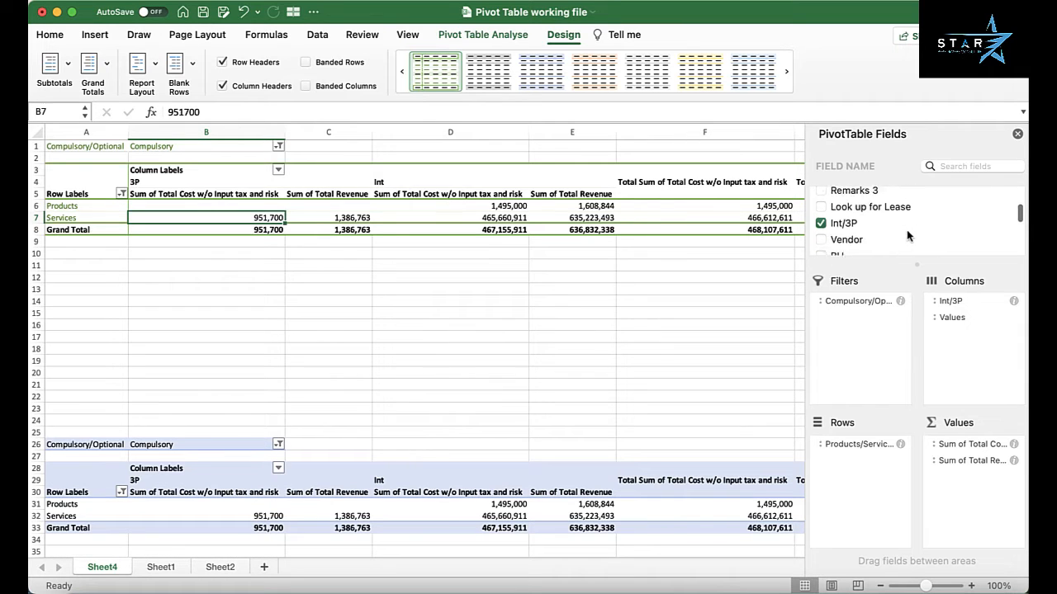
{"action": "scroll", "coordinate": [906, 234], "scroll_direction": "down", "scroll_amount": 5}
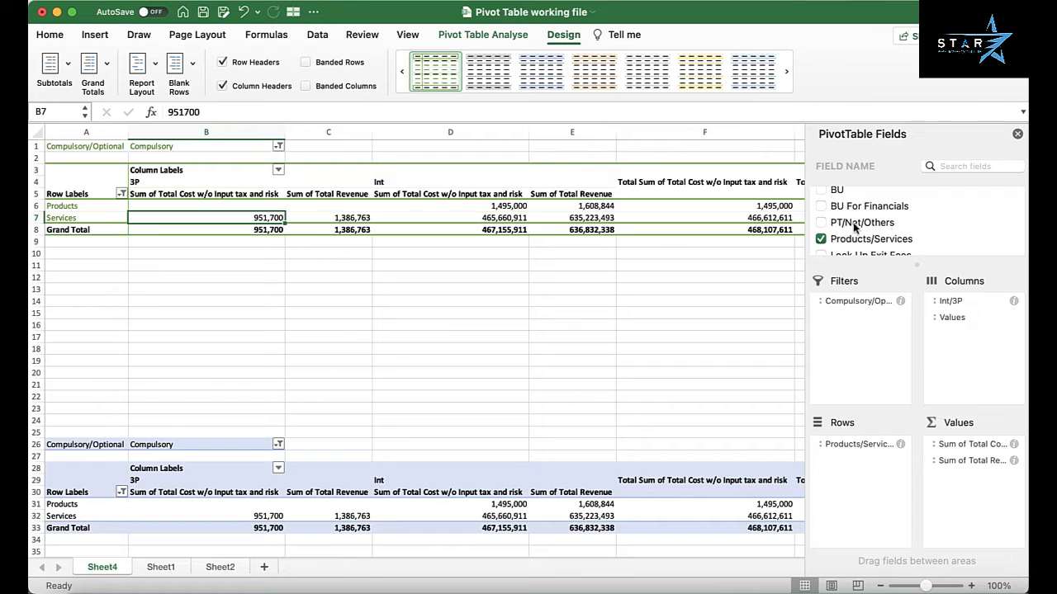
{"action": "left_click", "coordinate": [867, 229]}
{"action": "left_click_drag", "start_coordinate": [866, 229], "coordinate": [867, 472]}
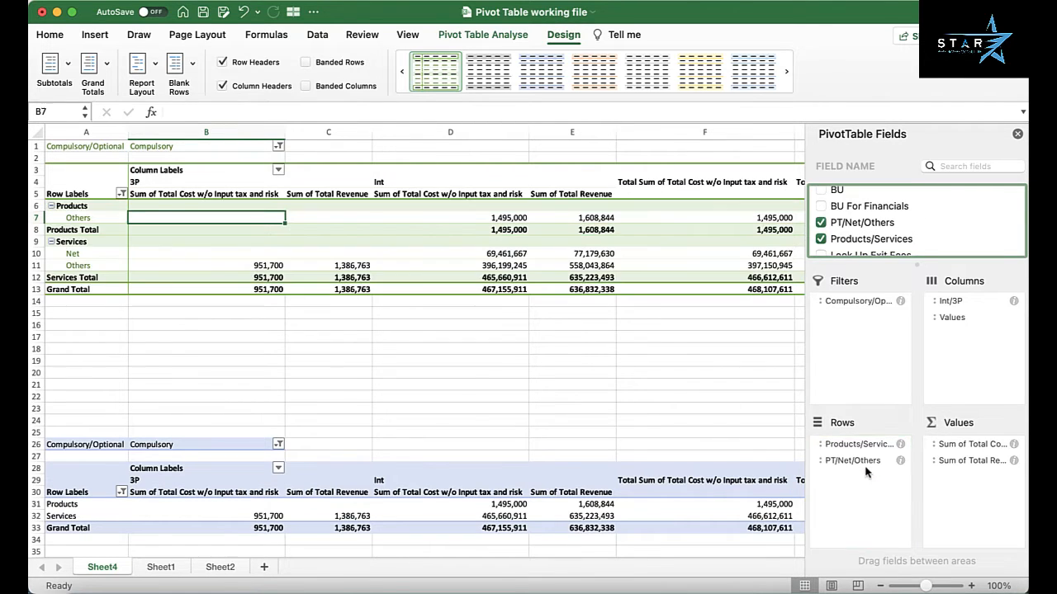
{"action": "left_click", "coordinate": [1017, 135]}
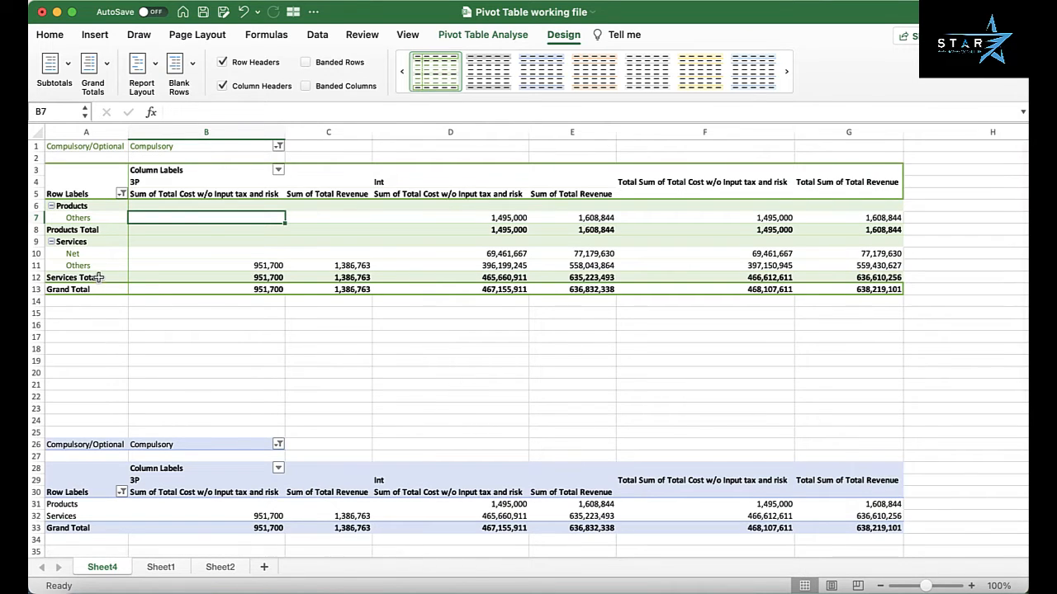
Step: Enable the Classic Pivot Table layout in the upper pivot table's display options
{"action": "left_click", "coordinate": [82, 218]}
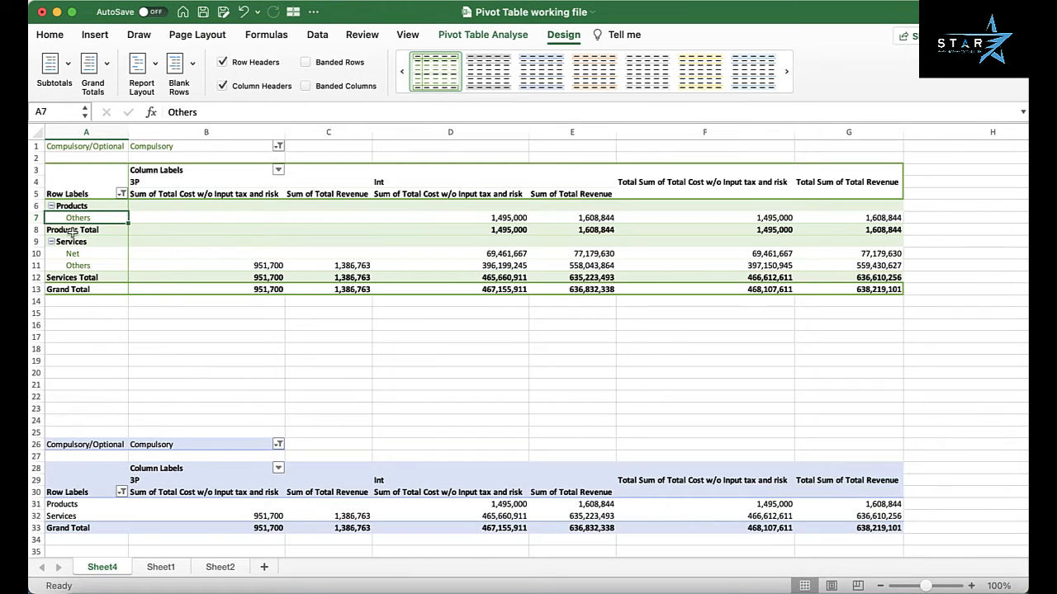
{"action": "left_click", "coordinate": [87, 242]}
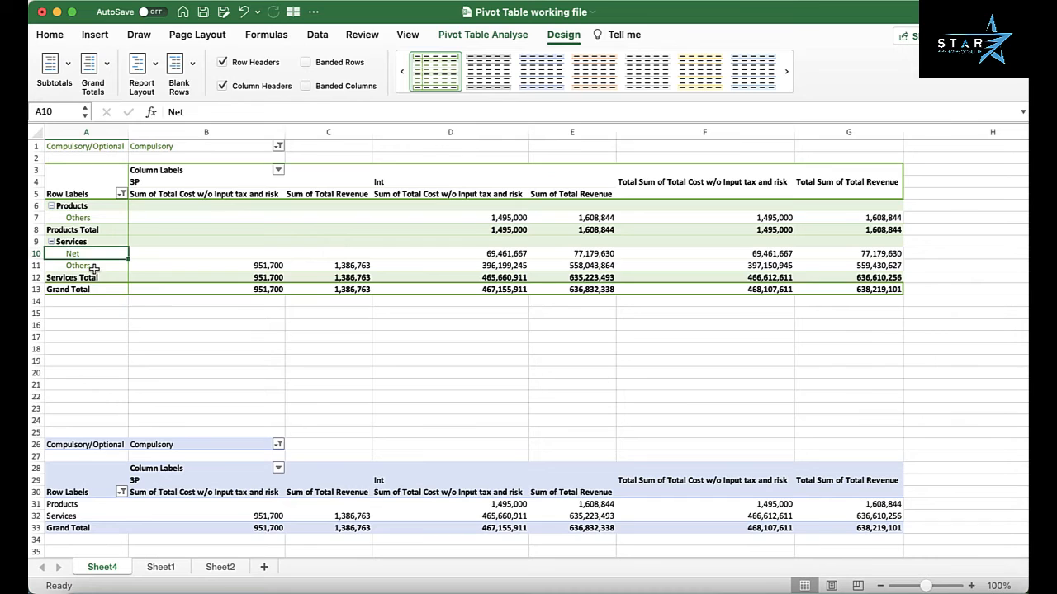
{"action": "left_click", "coordinate": [93, 267]}
{"action": "left_click", "coordinate": [93, 279]}
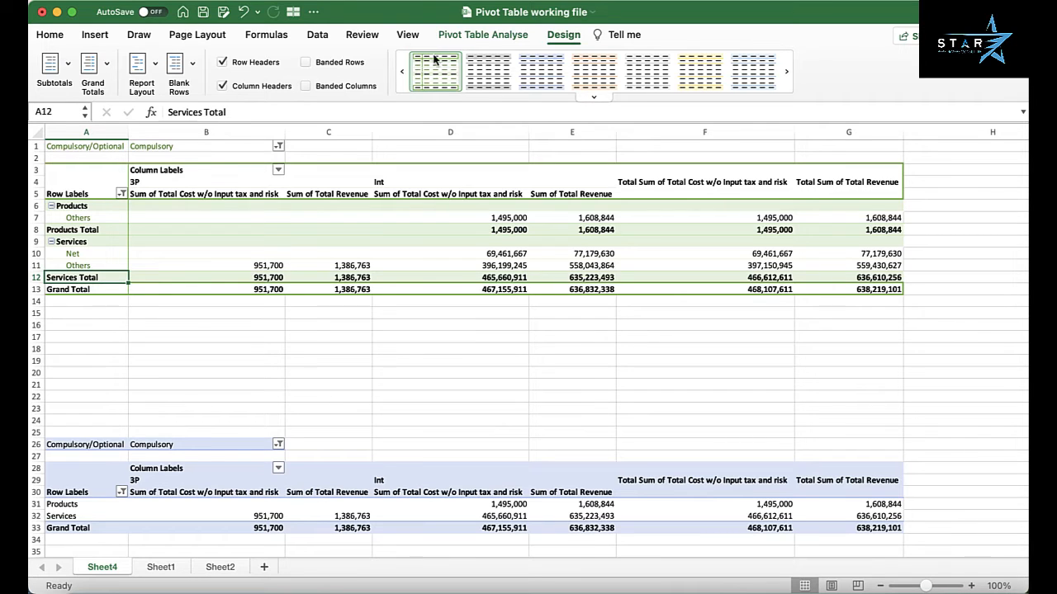
{"action": "left_click", "coordinate": [493, 38]}
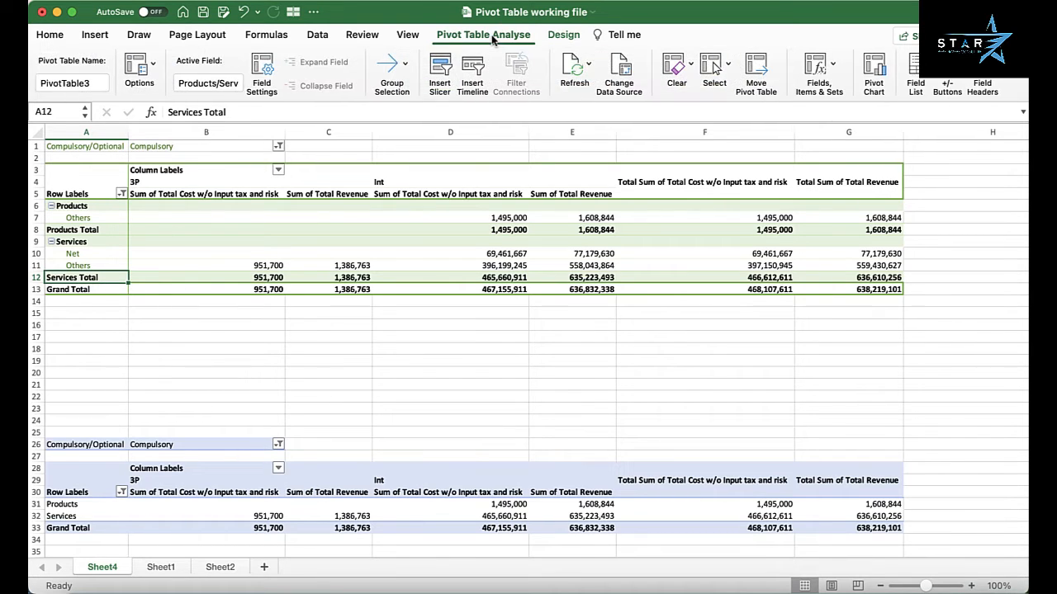
{"action": "left_click", "coordinate": [152, 64]}
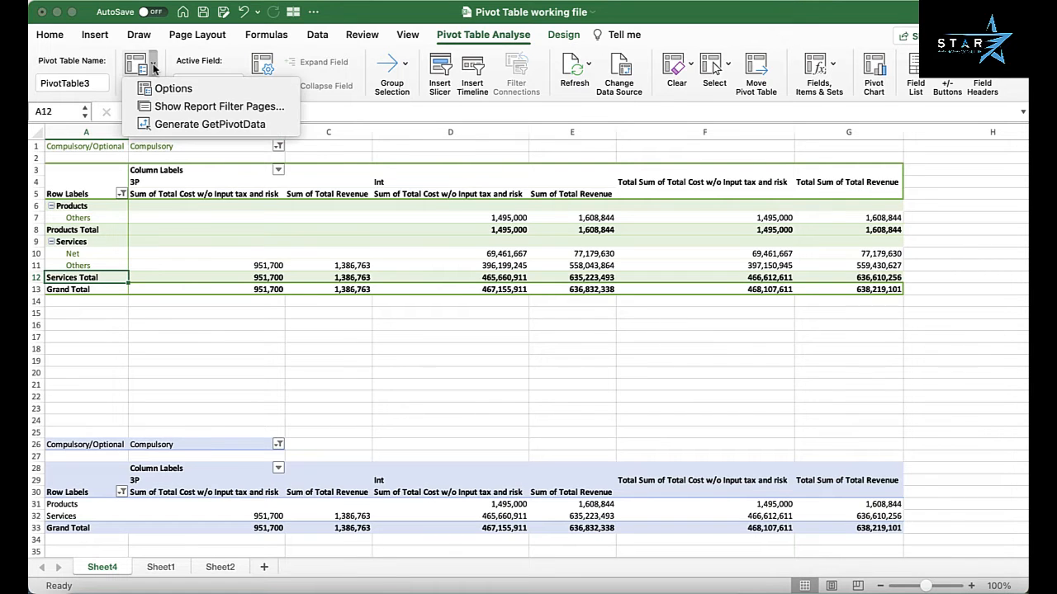
{"action": "left_click", "coordinate": [175, 90]}
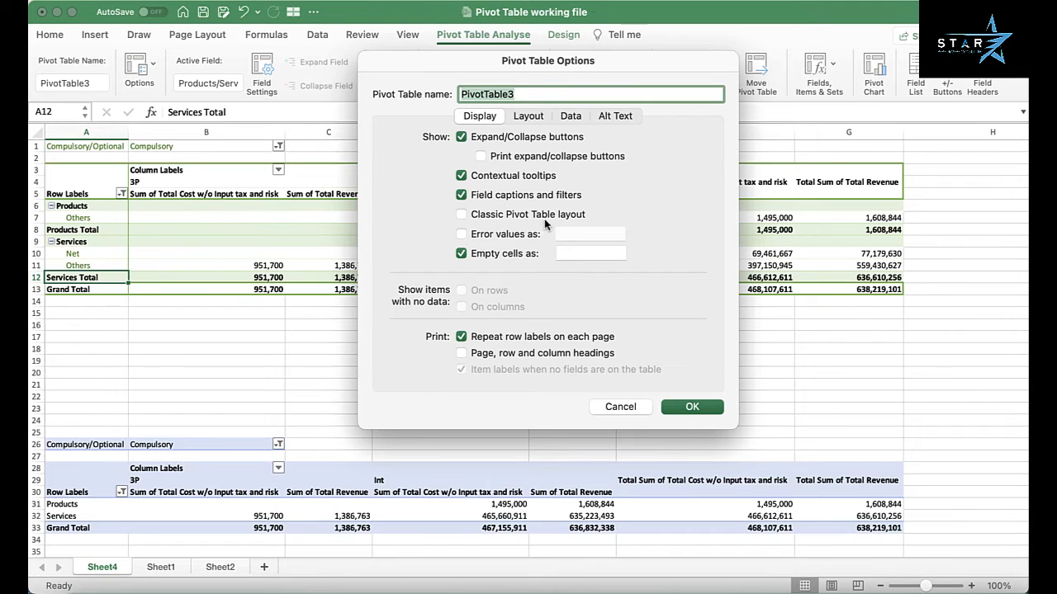
{"action": "left_click", "coordinate": [461, 214]}
{"action": "left_click", "coordinate": [691, 407]}
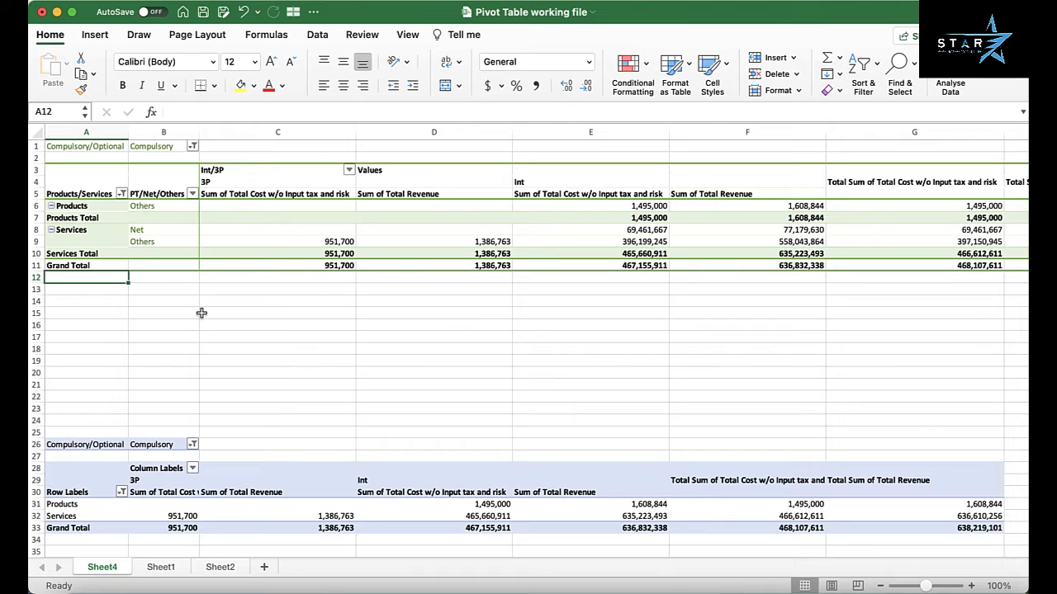
Step: Hide all subtotals in the upper pivot table
{"action": "left_click", "coordinate": [80, 218]}
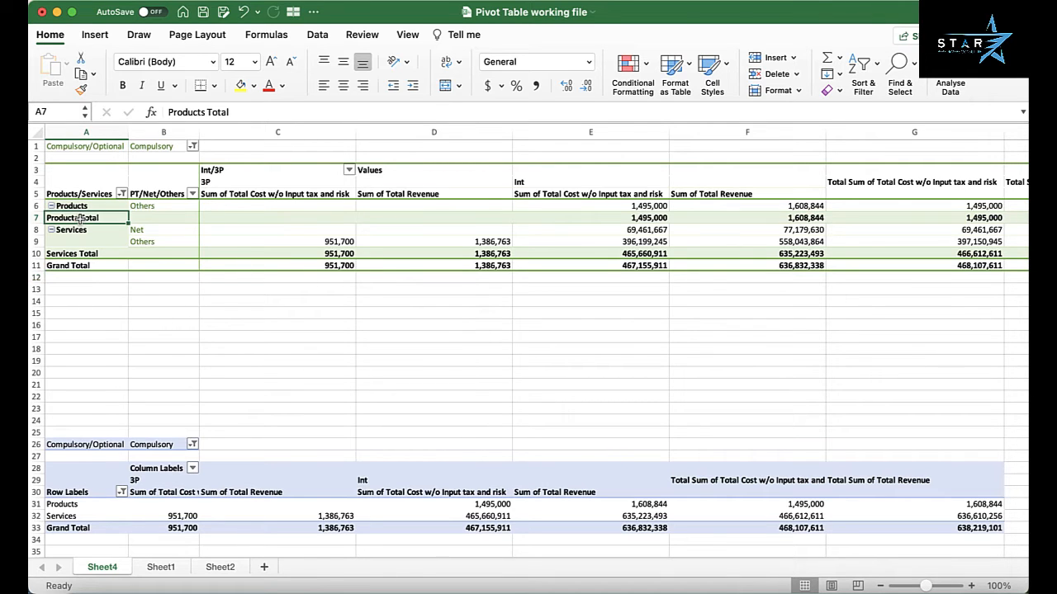
{"action": "left_click", "coordinate": [89, 256]}
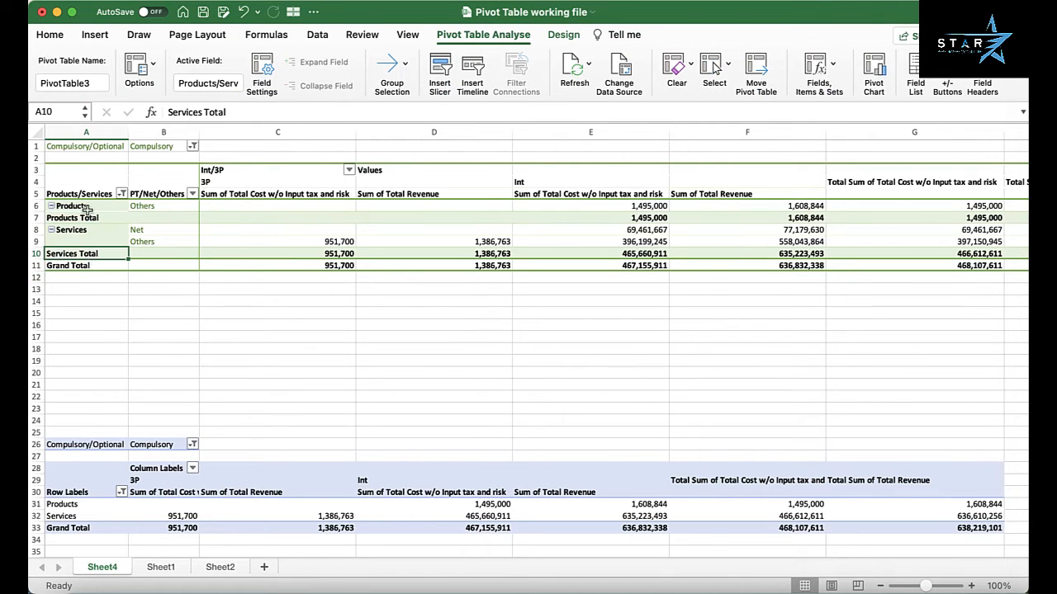
{"action": "left_click", "coordinate": [87, 218]}
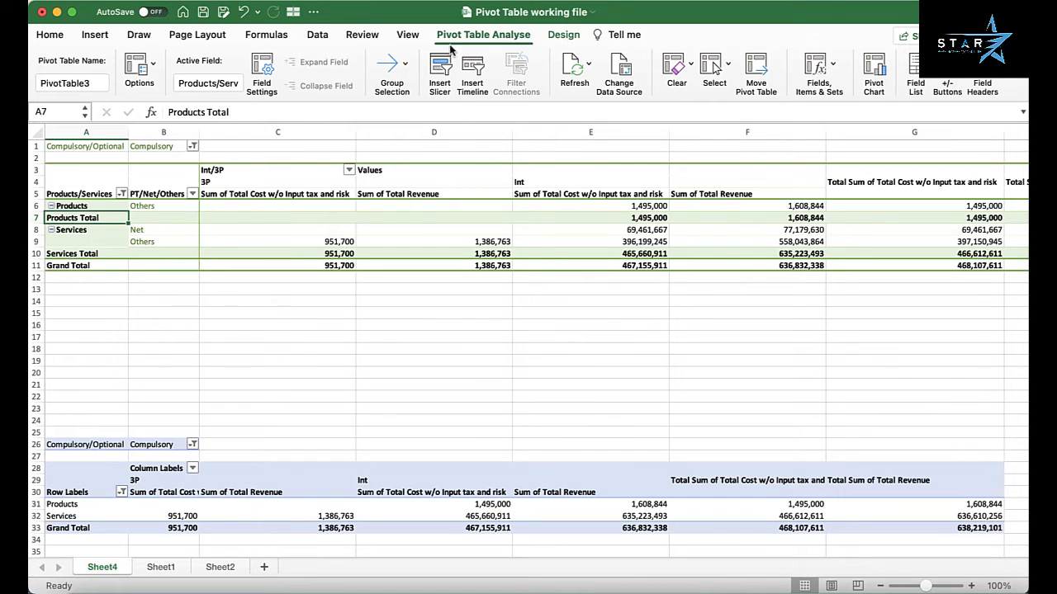
{"action": "left_click", "coordinate": [564, 35]}
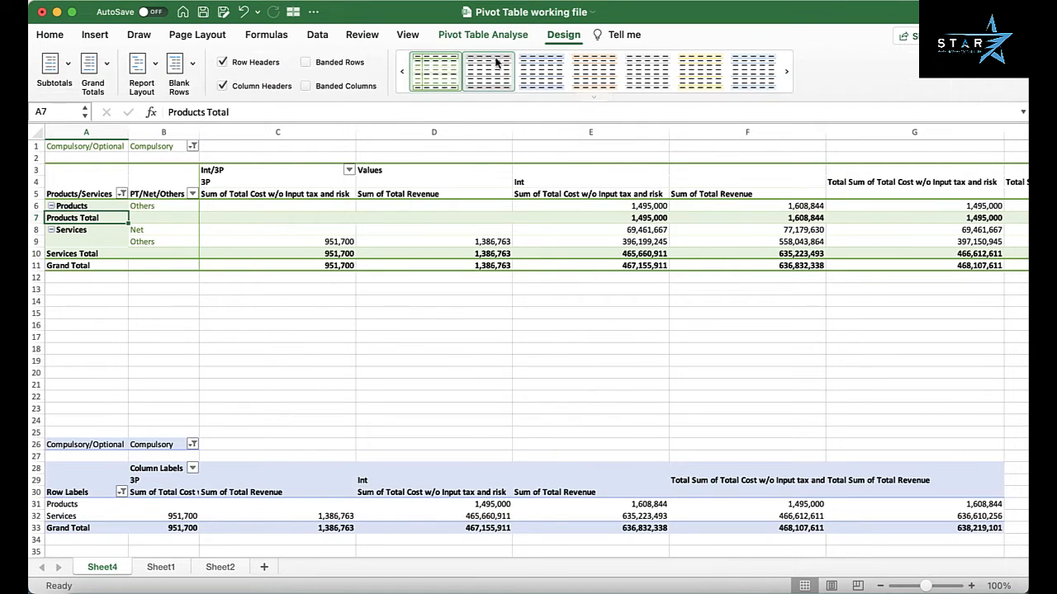
{"action": "left_click", "coordinate": [55, 66]}
{"action": "left_click", "coordinate": [83, 88]}
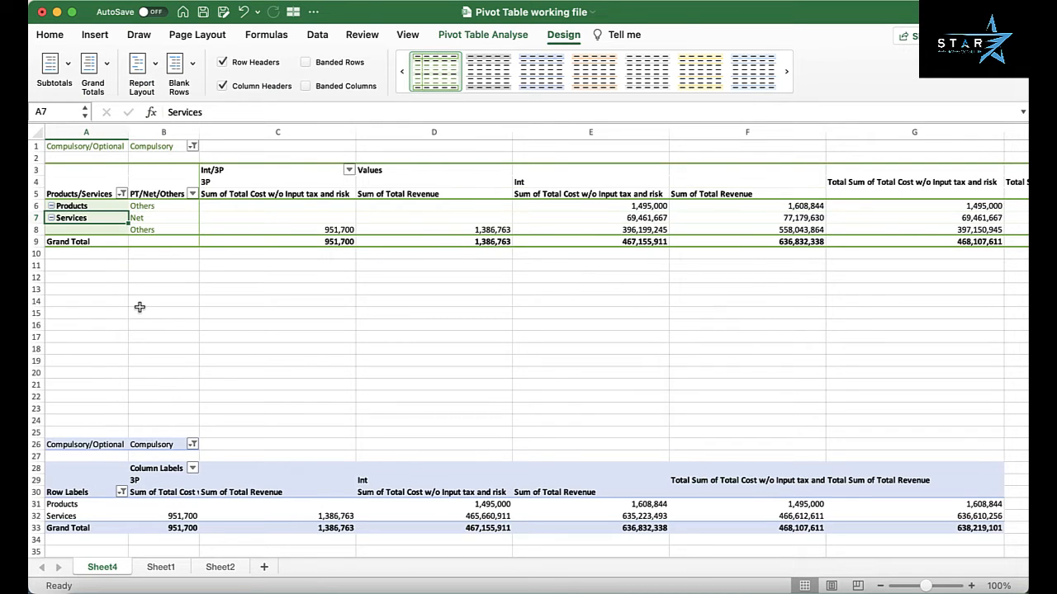
Step: Show all subtotals at the bottom of each group in the upper pivot table again
{"action": "left_click", "coordinate": [51, 66]}
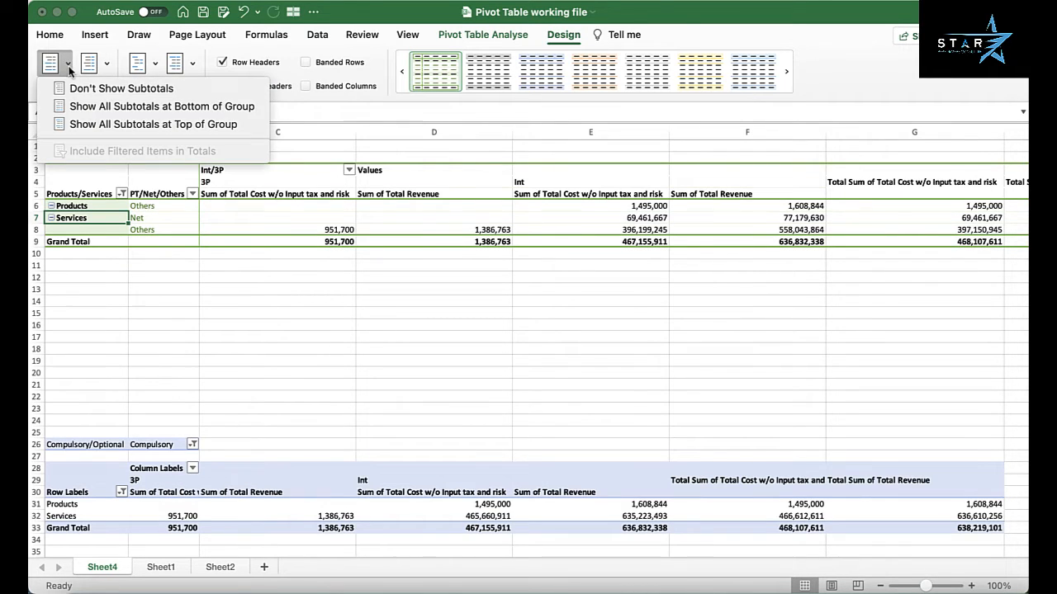
{"action": "left_click", "coordinate": [88, 107]}
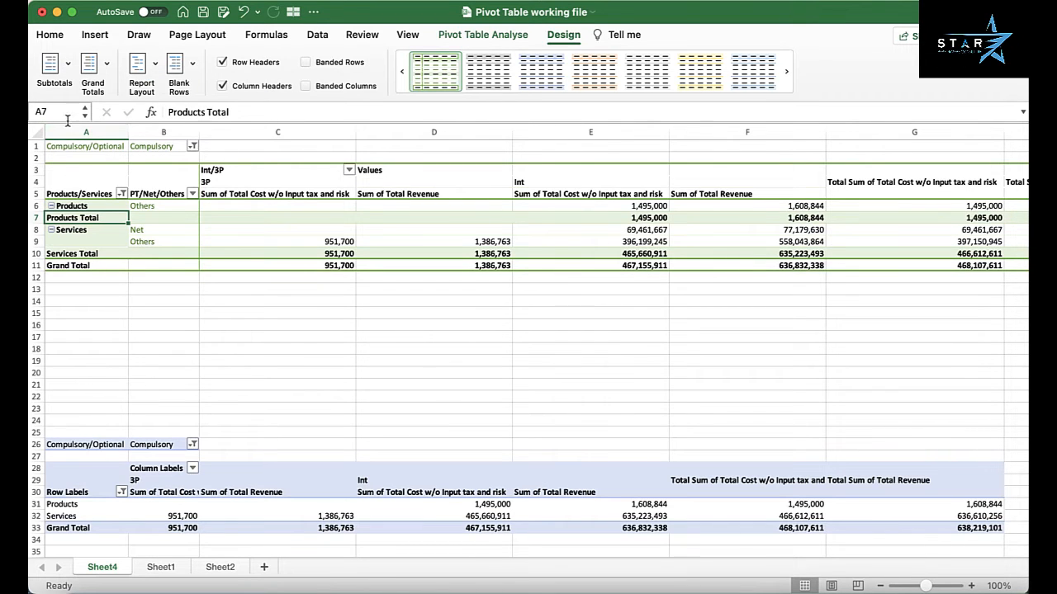
{"action": "left_click", "coordinate": [52, 66]}
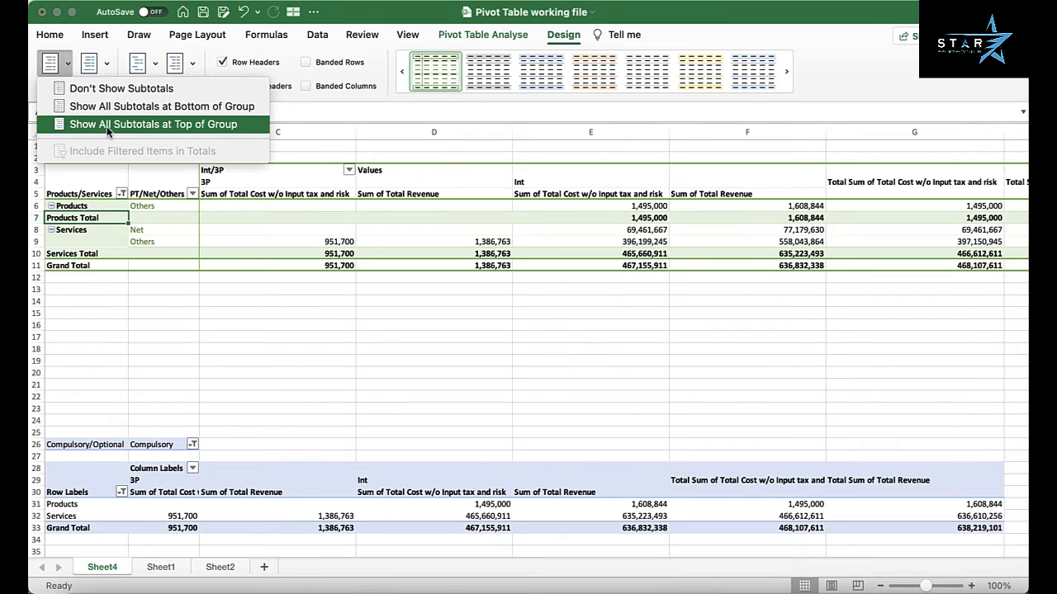
{"action": "left_click", "coordinate": [135, 292]}
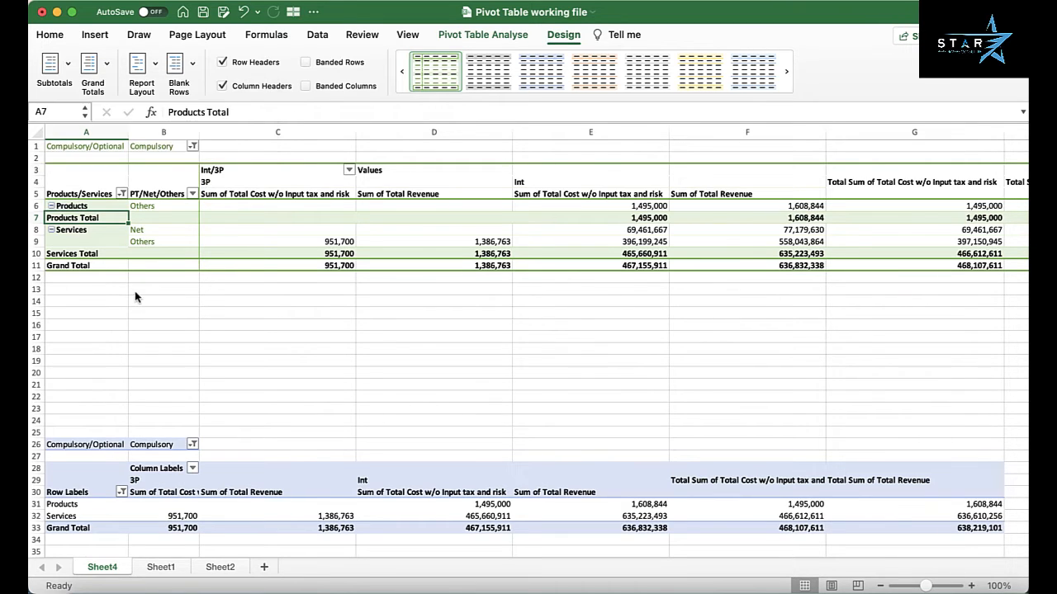
Step: Set the upper pivot table's grand totals to on for both rows and columns
{"action": "left_click", "coordinate": [52, 266]}
{"action": "left_click", "coordinate": [107, 64]}
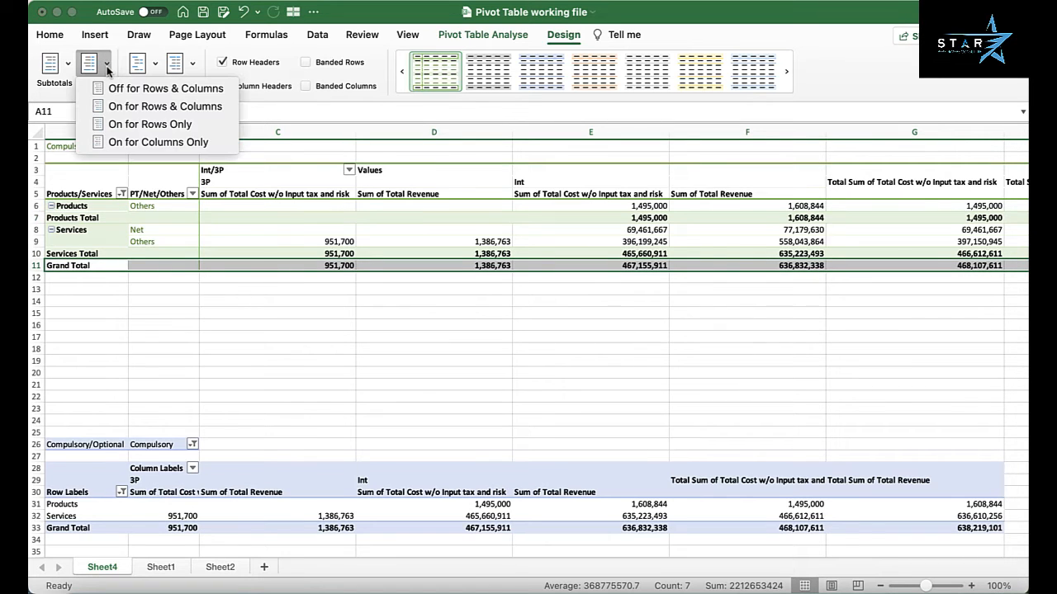
{"action": "left_click", "coordinate": [123, 105]}
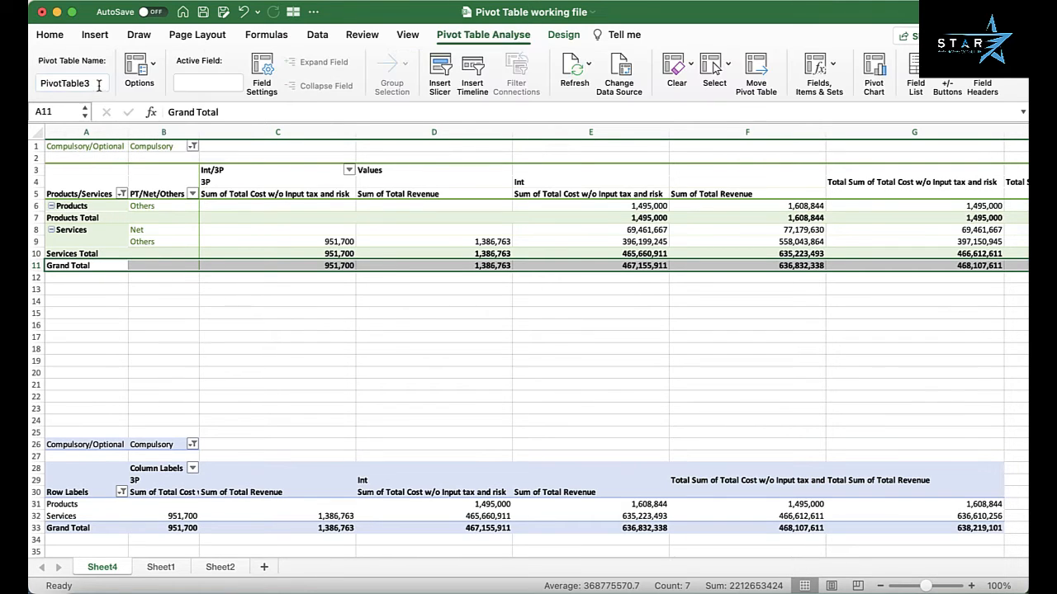
Step: Rename the upper pivot table as Rev Cost Pivot
{"action": "left_click_drag", "start_coordinate": [97, 83], "coordinate": [29, 82]}
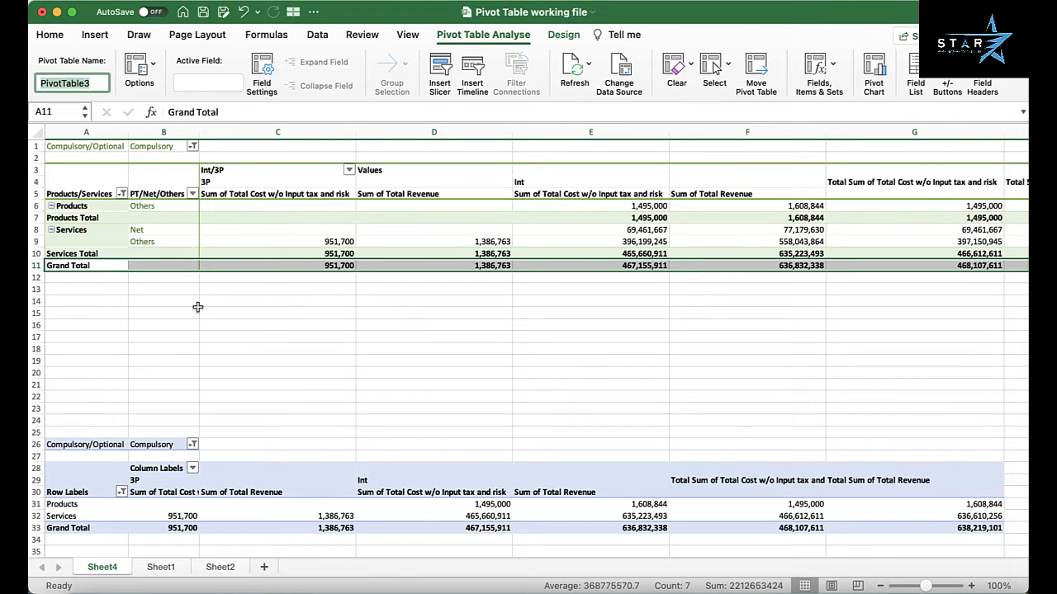
{"action": "type", "text": "Rev Cost Pivot"}
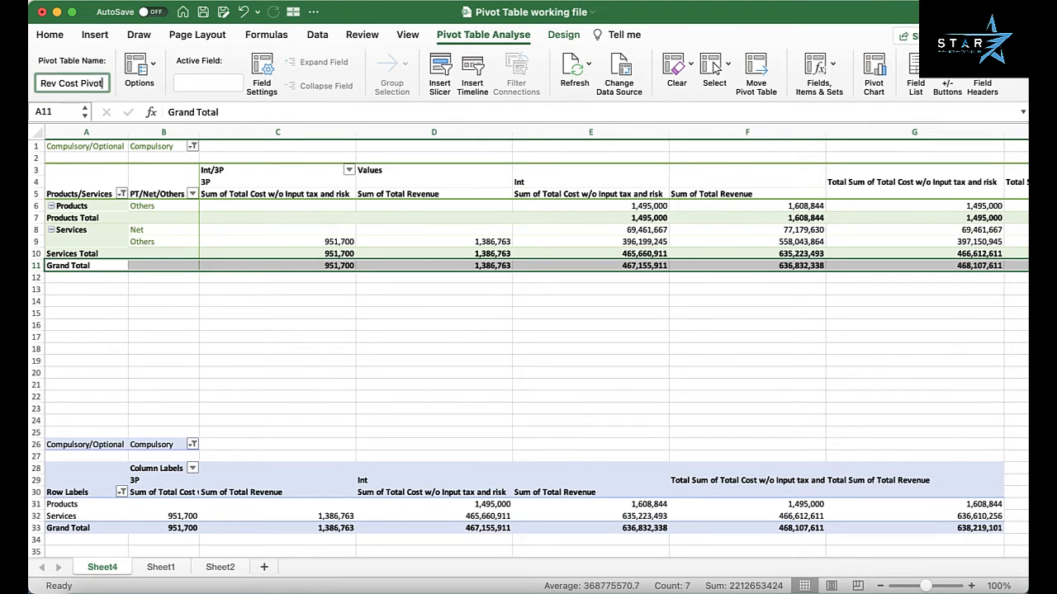
{"action": "left_click", "coordinate": [182, 333]}
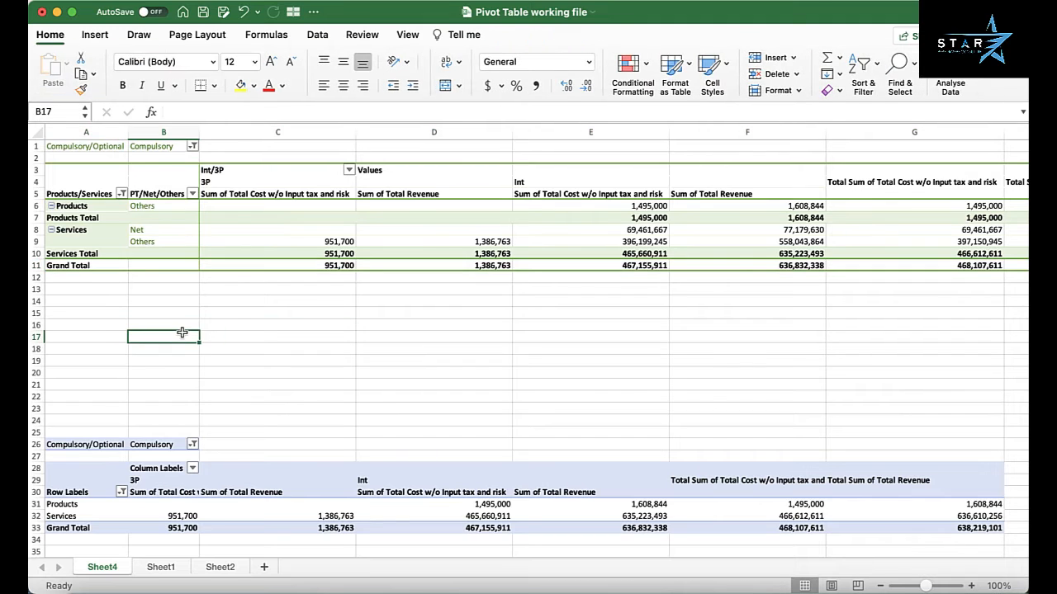
{"action": "left_click", "coordinate": [169, 219]}
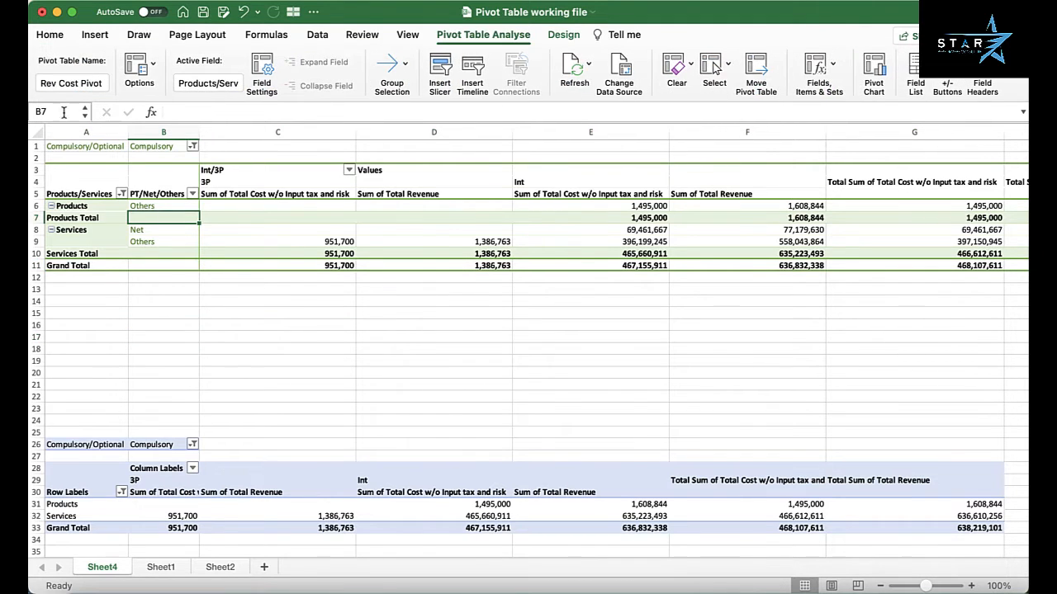
Step: Examine the extent of the source data on Sheet1, from the header row down to the last filled row
{"action": "left_click", "coordinate": [162, 567]}
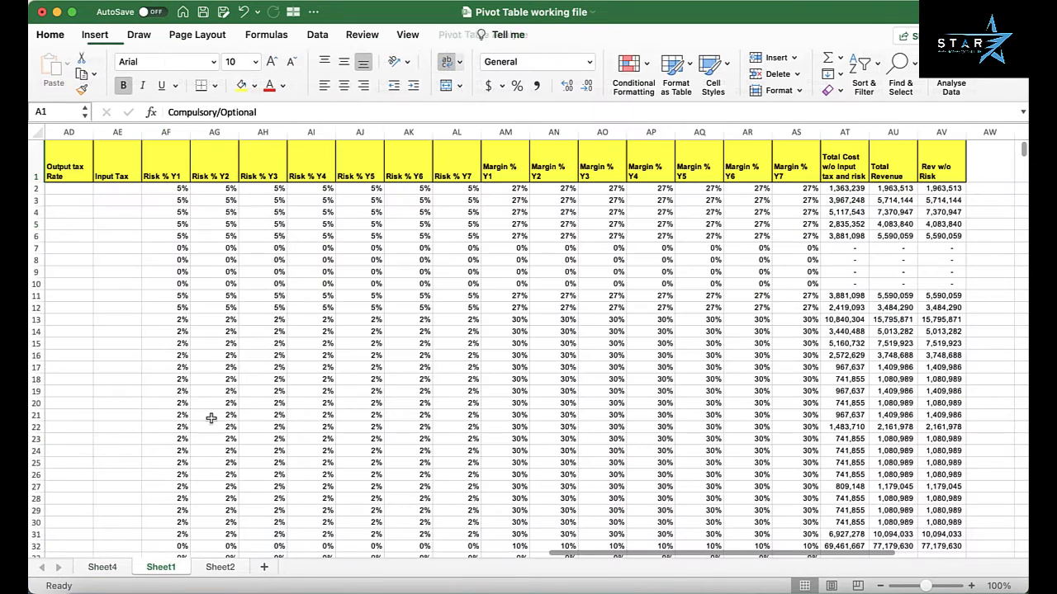
{"action": "scroll", "coordinate": [216, 418], "scroll_direction": "left", "scroll_amount": 15}
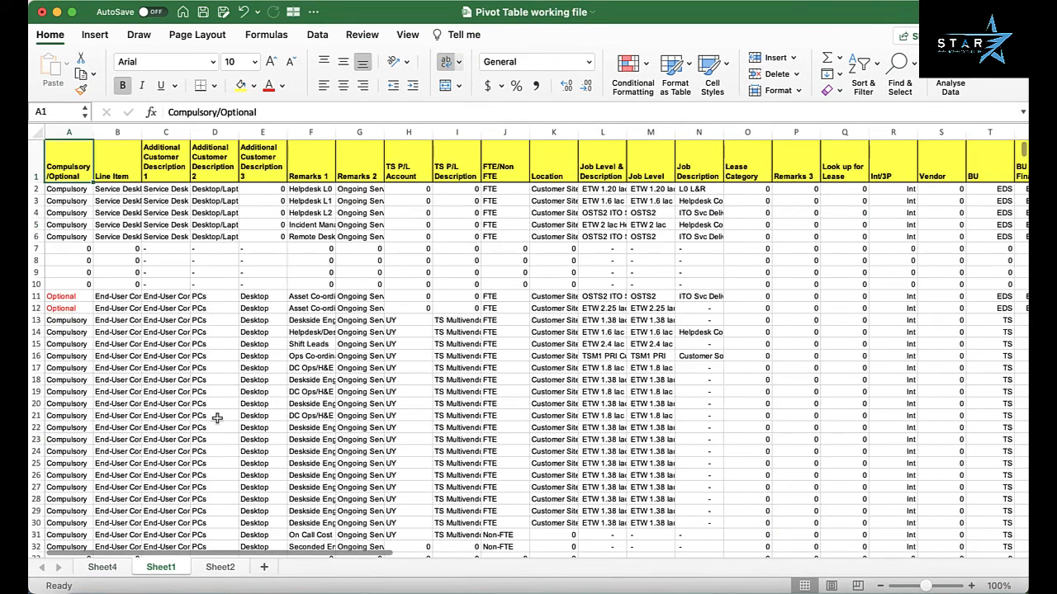
{"action": "key", "text": "ctrl+Down"}
{"action": "key", "text": "Down"}
{"action": "key", "text": "Down"}
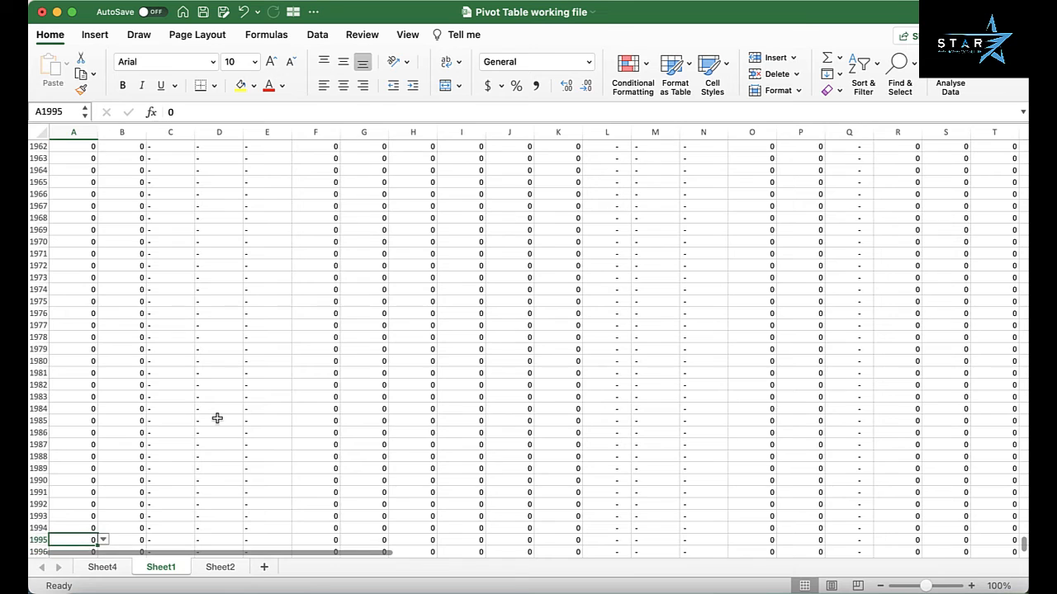
{"action": "key", "text": "Down"}
{"action": "key", "text": "Down"}
{"action": "key", "text": "Up"}
{"action": "key", "text": "Up"}
{"action": "key", "text": "Up"}
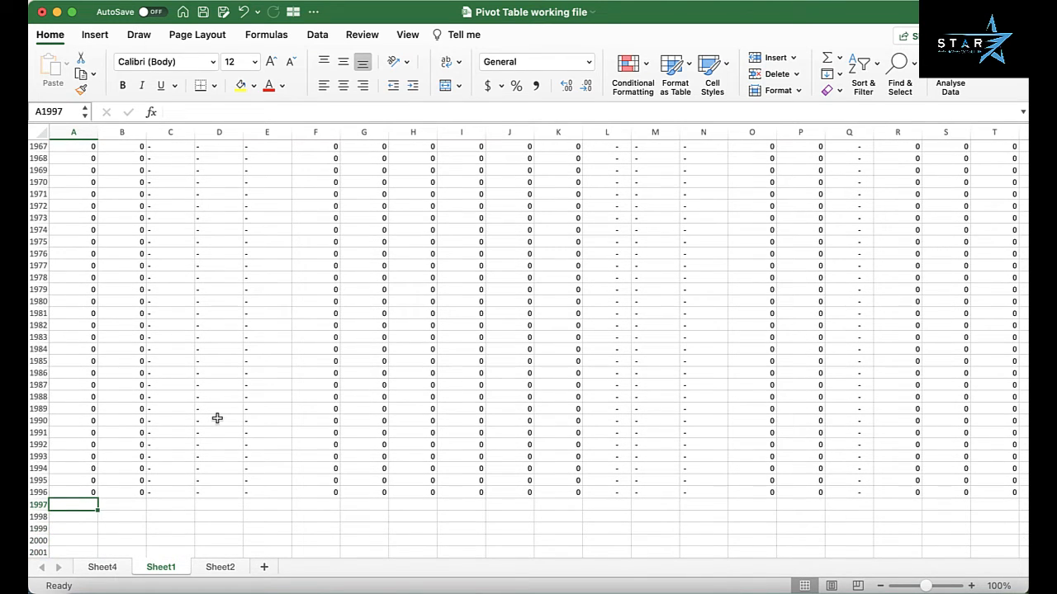
{"action": "key", "text": "Up"}
{"action": "key", "text": "ctrl+Up"}
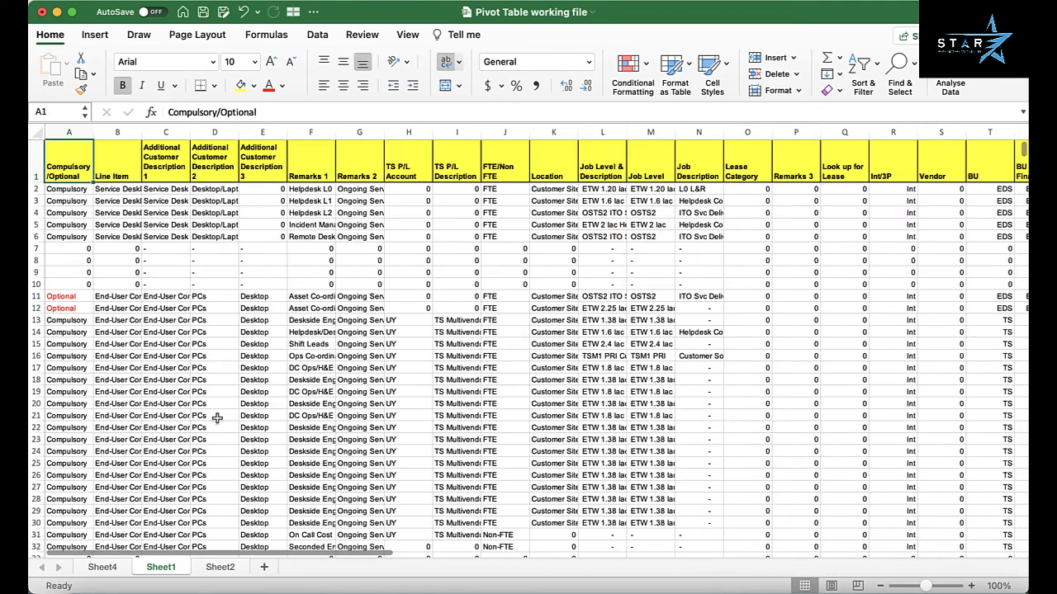
Step: Freeze the header row of Sheet1 with the panes split at cell A2
{"action": "key", "text": "Down"}
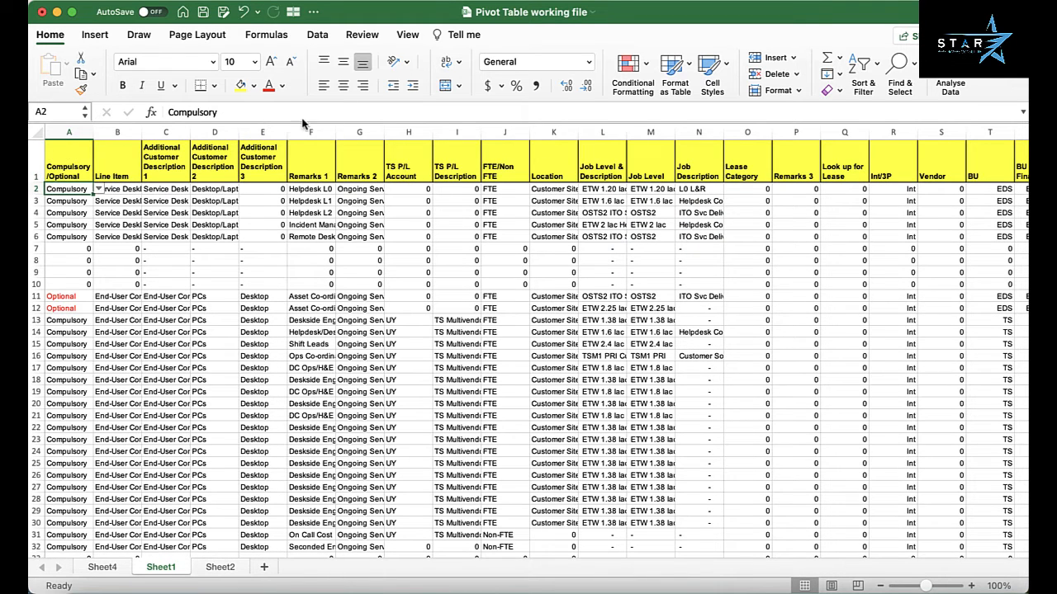
{"action": "left_click", "coordinate": [319, 37]}
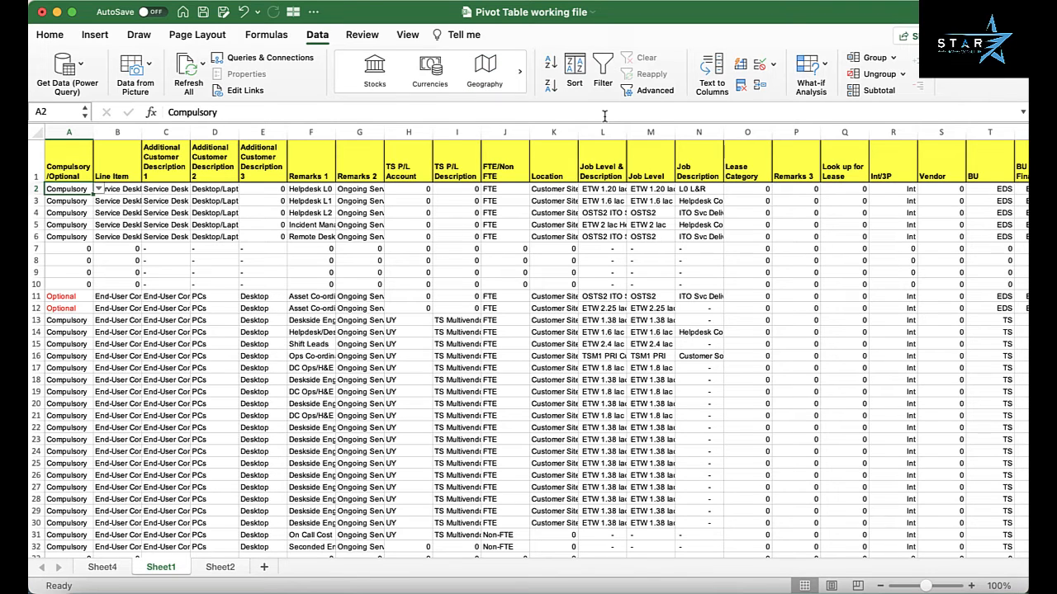
{"action": "left_click", "coordinate": [408, 35]}
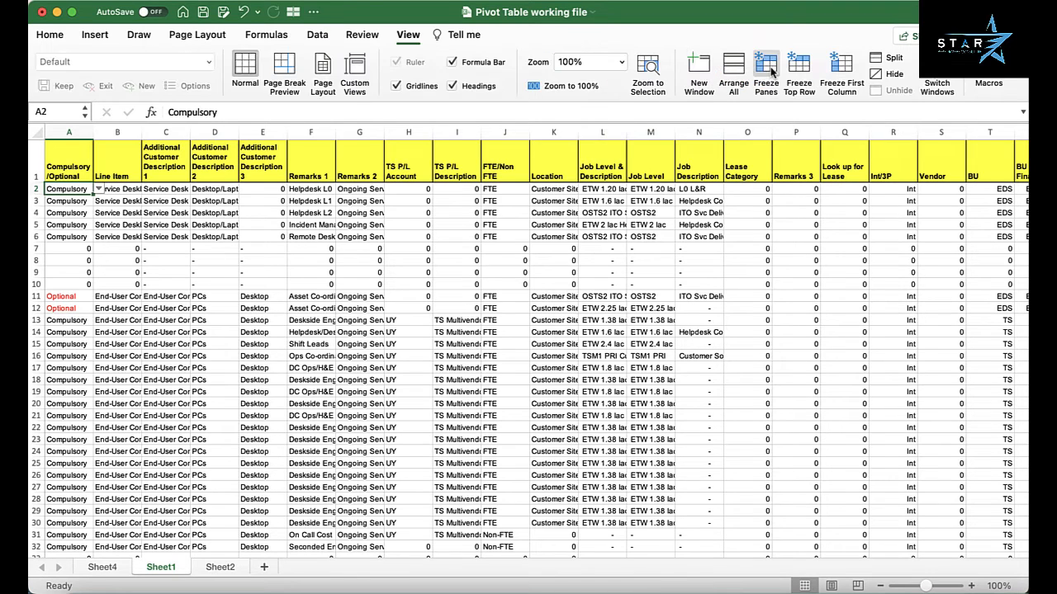
{"action": "left_click", "coordinate": [768, 70]}
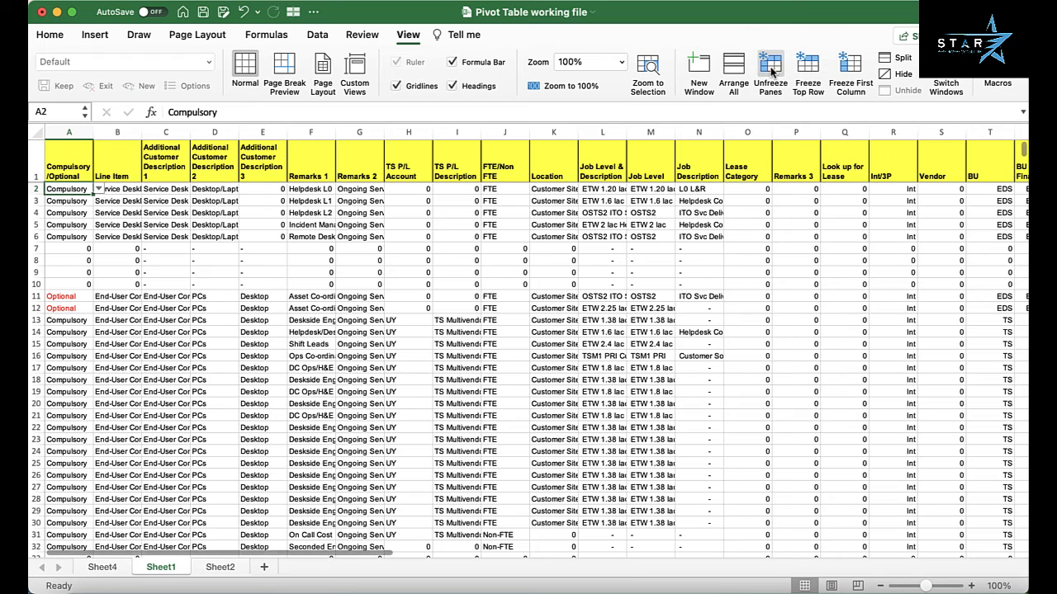
Step: Enter Optional in the Compulsory/Optional column of the first empty row, 1997, below the source data
{"action": "key", "text": "Down"}
{"action": "key", "text": "Down"}
{"action": "key", "text": "Down"}
{"action": "key", "text": "Down"}
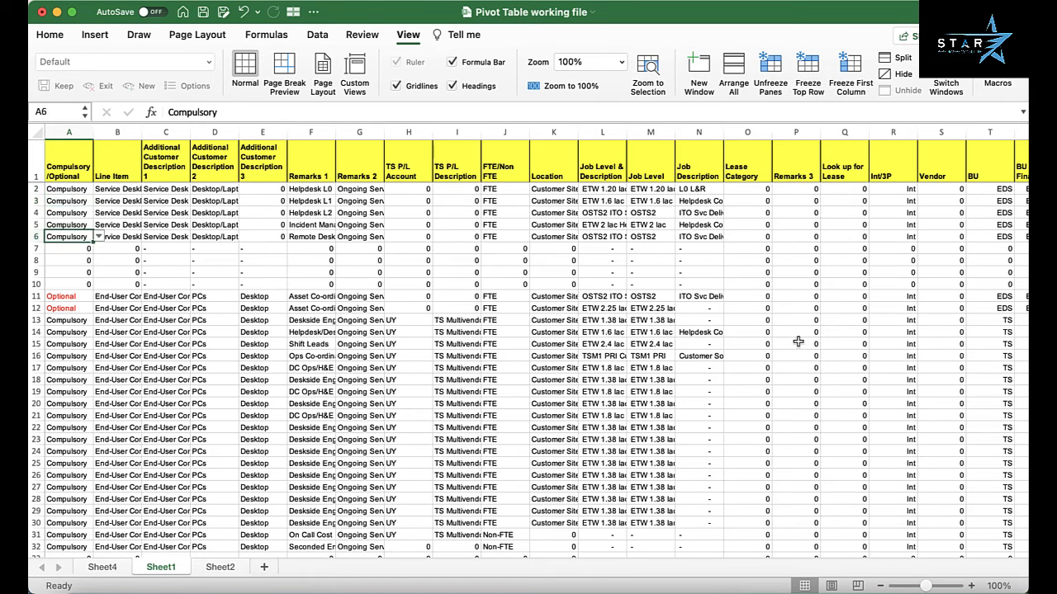
{"action": "key", "text": "ctrl+Down"}
{"action": "key", "text": "Down"}
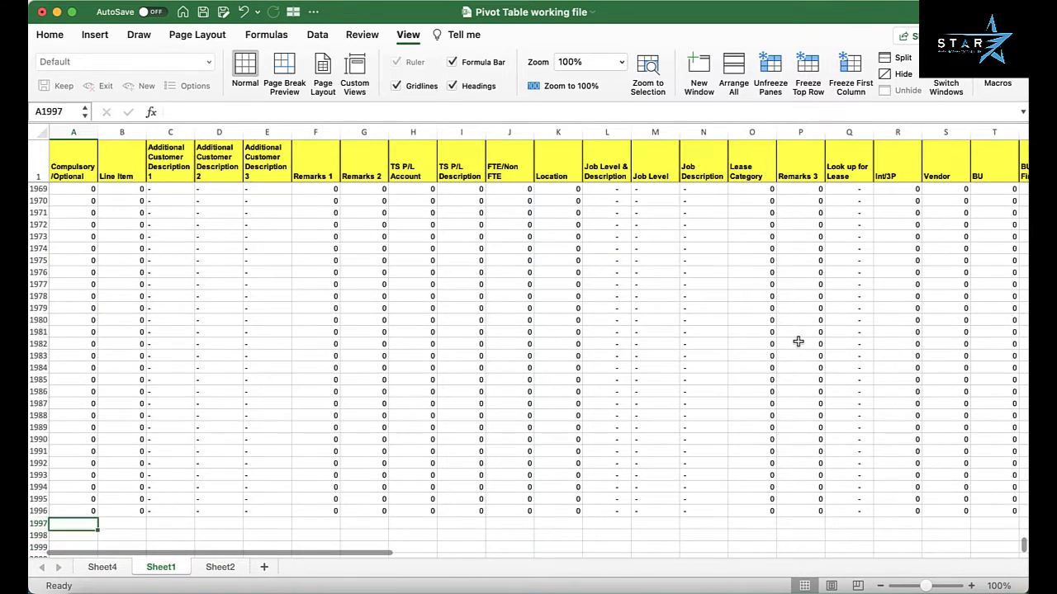
{"action": "type", "text": "Com"}
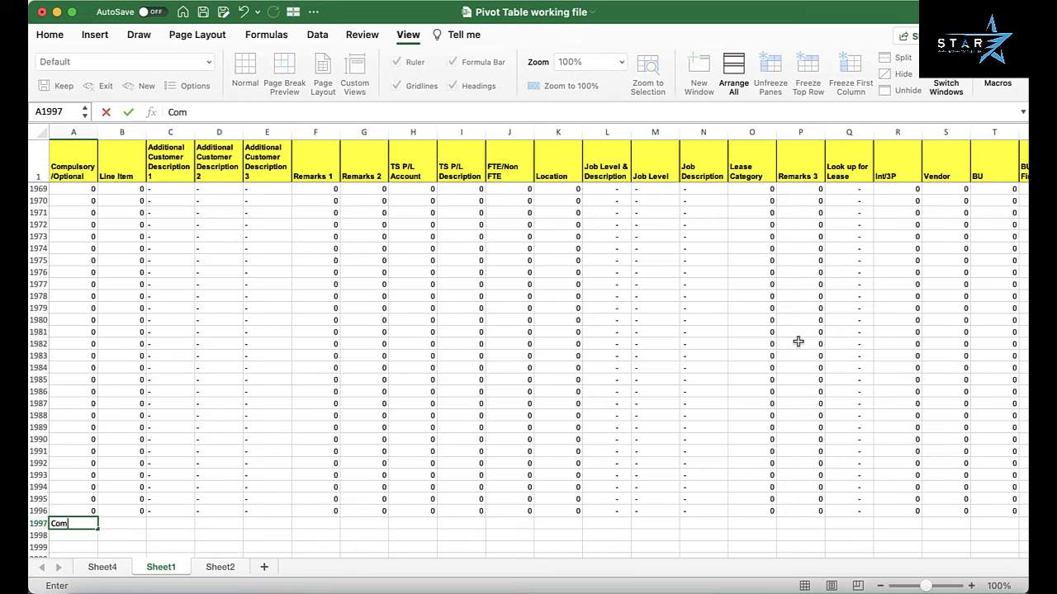
{"action": "key", "text": "Escape"}
{"action": "type", "text": "Opt"}
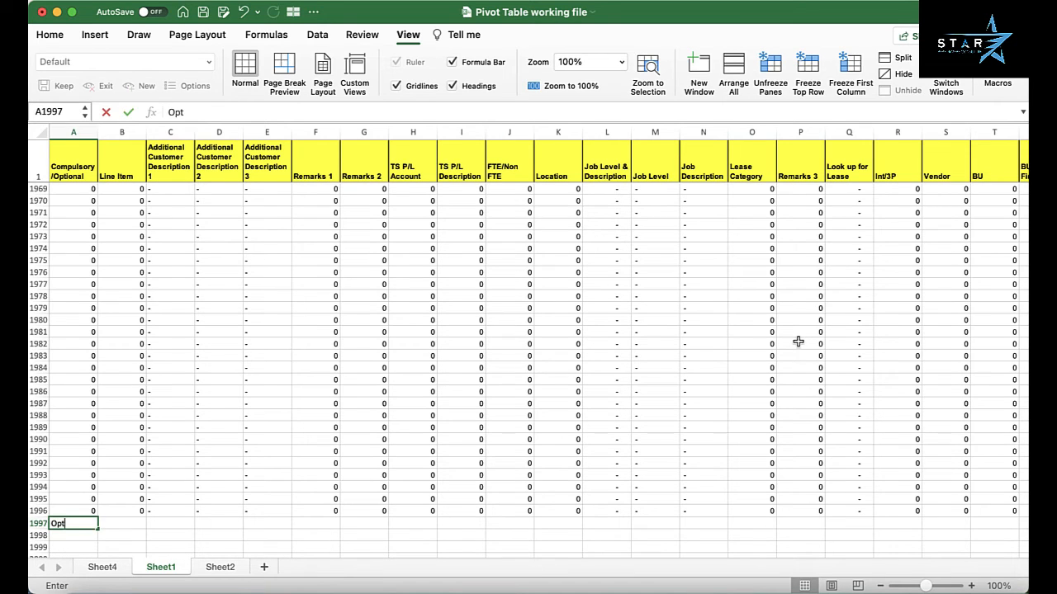
{"action": "type", "text": "ional"}
{"action": "key", "text": "Tab"}
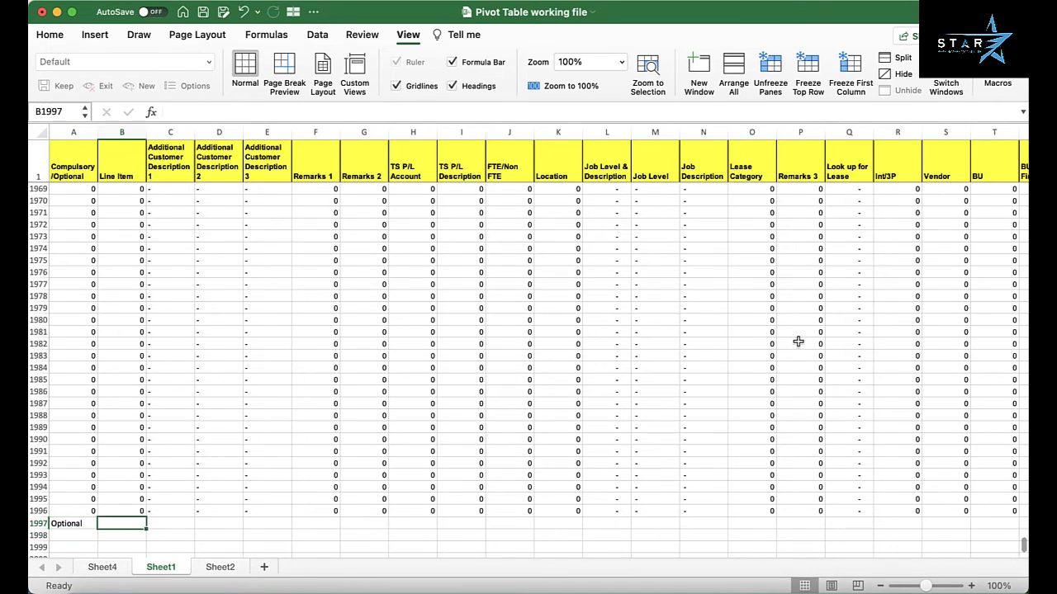
Step: Enter 3P in the Int/3P column of row 1997
{"action": "key", "text": "Tab"}
{"action": "key", "text": "Tab"}
{"action": "key", "text": "Tab"}
{"action": "key", "text": "Tab"}
{"action": "key", "text": "Tab"}
{"action": "key", "text": "Tab"}
{"action": "key", "text": "Tab"}
{"action": "key", "text": "Tab"}
{"action": "key", "text": "Tab"}
{"action": "key", "text": "Tab"}
{"action": "key", "text": "Tab"}
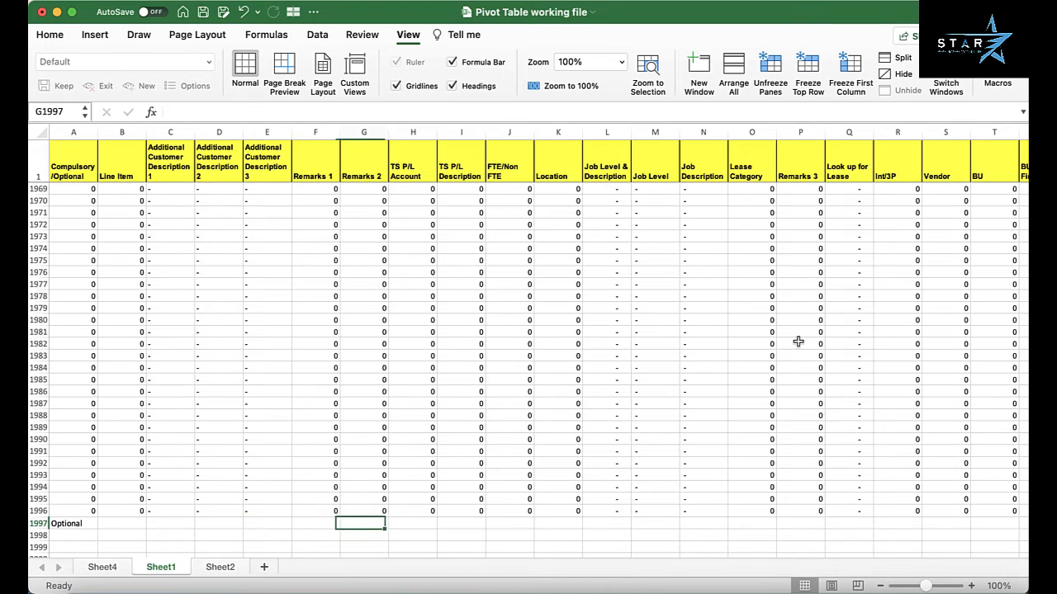
{"action": "key", "text": "Tab"}
{"action": "key", "text": "Tab"}
{"action": "key", "text": "Tab"}
{"action": "key", "text": "Tab"}
{"action": "key", "text": "Tab"}
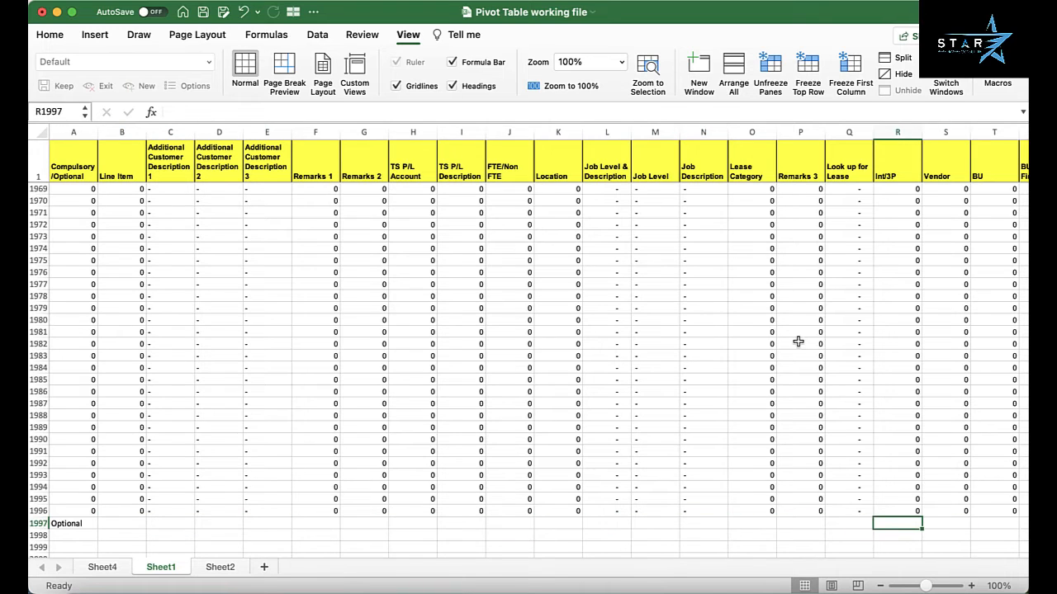
{"action": "type", "text": "3"}
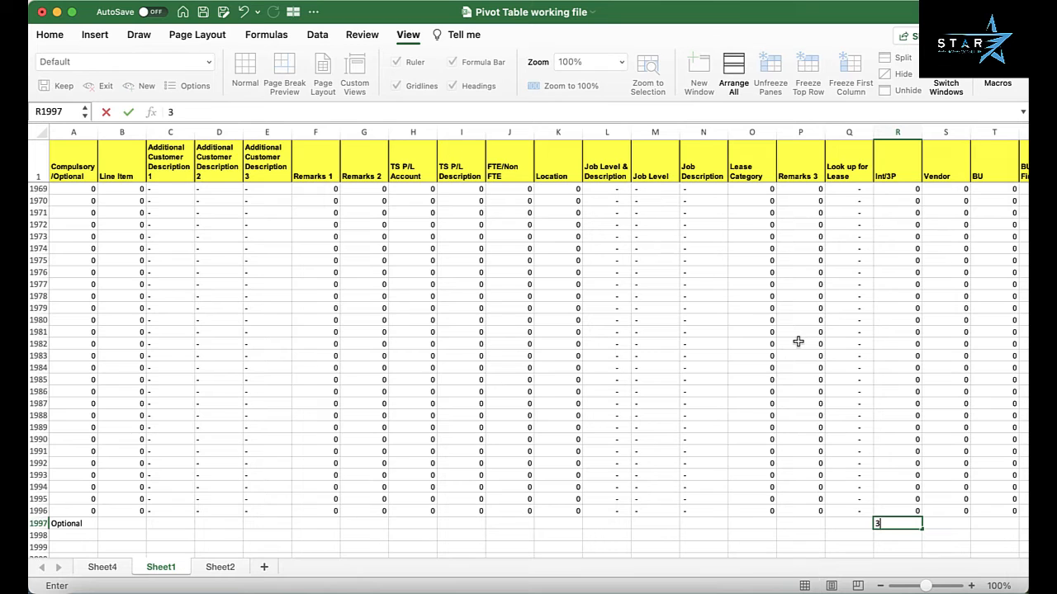
{"action": "type", "text": "P"}
{"action": "key", "text": "ctrl+Return"}
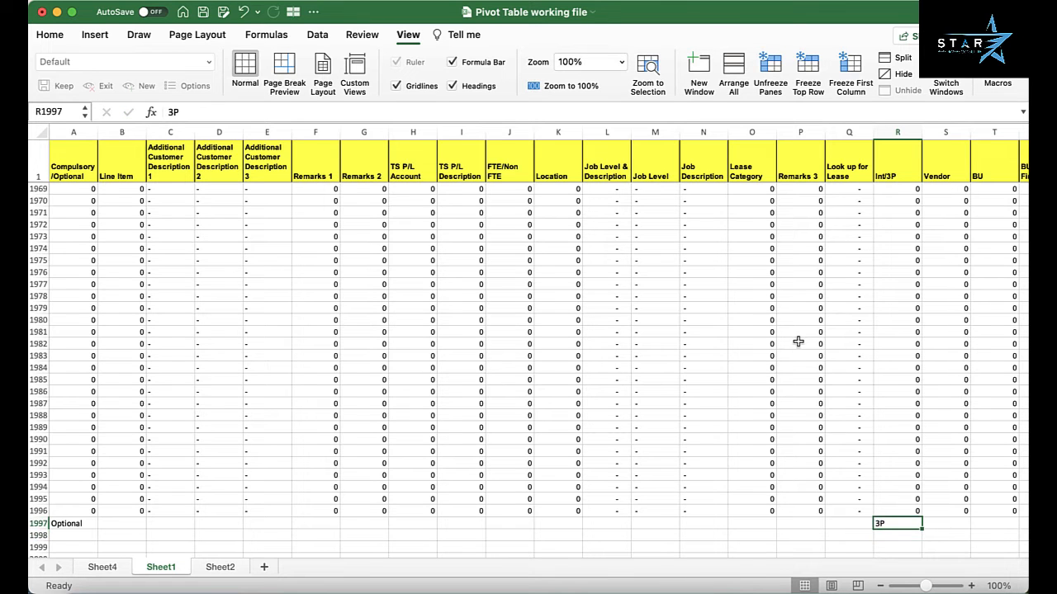
Step: Enter Others under PT/Net/Others and Product under Products/Services in row 1997
{"action": "key", "text": "Tab"}
{"action": "key", "text": "Tab"}
{"action": "key", "text": "Tab"}
{"action": "key", "text": "Tab"}
{"action": "key", "text": "Tab"}
{"action": "key", "text": "Tab"}
{"action": "key", "text": "Tab"}
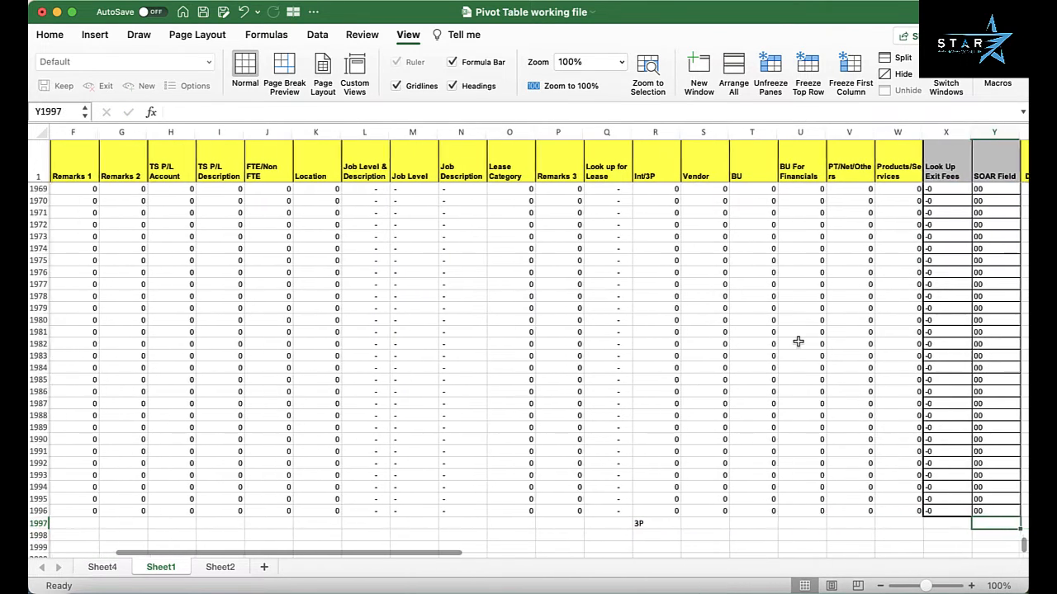
{"action": "key", "text": "Left"}
{"action": "key", "text": "Left"}
{"action": "key", "text": "Left"}
{"action": "key", "text": "Left"}
{"action": "key", "text": "Left"}
{"action": "key", "text": "Left"}
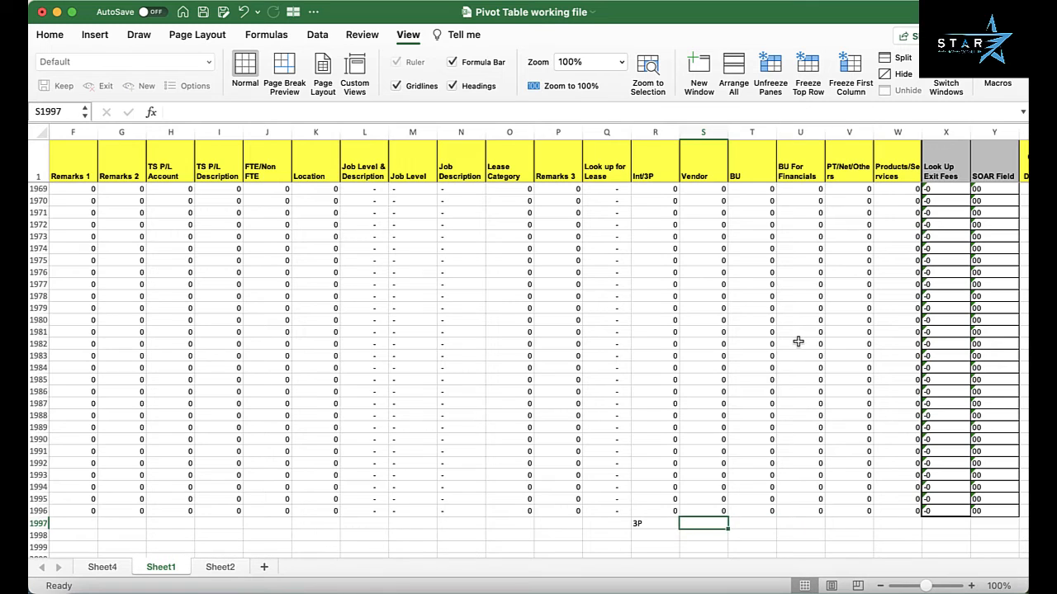
{"action": "key", "text": "Right"}
{"action": "key", "text": "Right"}
{"action": "key", "text": "Right"}
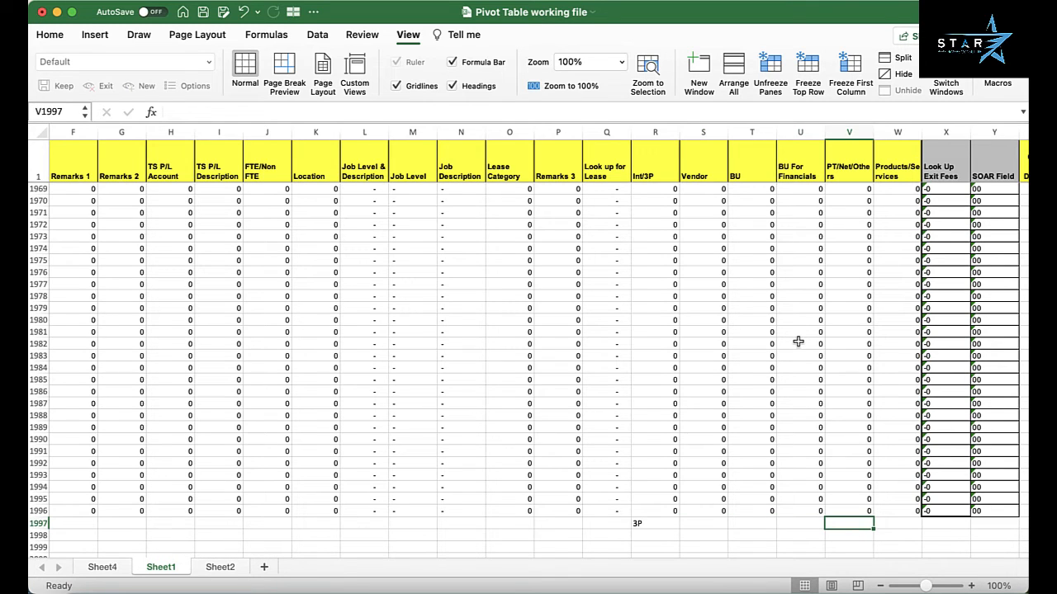
{"action": "type", "text": "Others"}
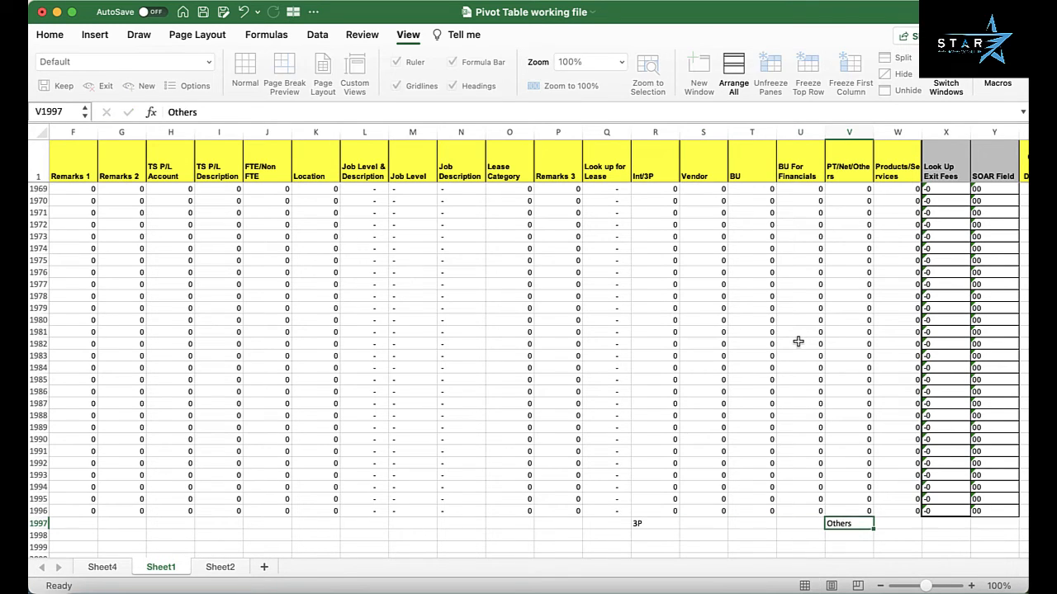
{"action": "key", "text": "Tab"}
{"action": "type", "text": "Pro"}
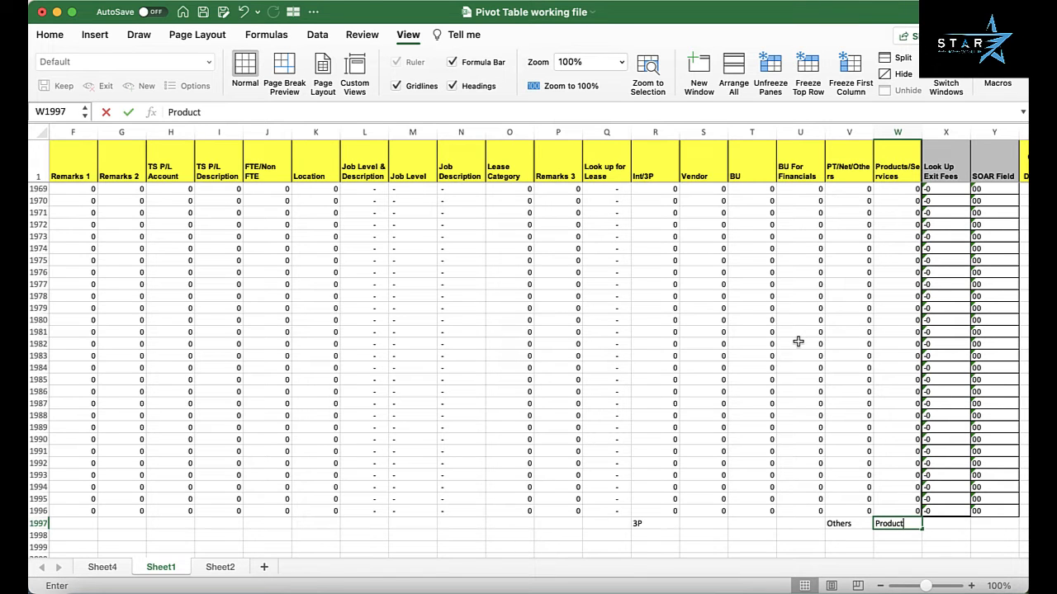
{"action": "key", "text": "Tab"}
Step: Enter 100000 in the Total Cost w/o Input tax and risk column of row 1997
{"action": "key", "text": "Tab"}
{"action": "key", "text": "Tab"}
{"action": "key", "text": "Tab"}
{"action": "key", "text": "Tab"}
{"action": "key", "text": "Tab"}
{"action": "key", "text": "Tab"}
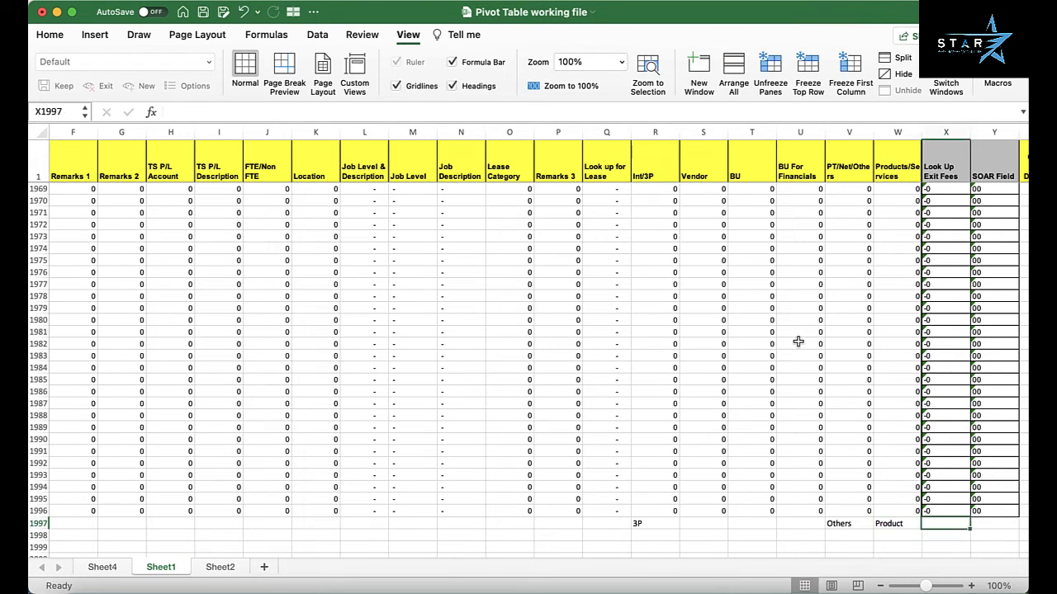
{"action": "key", "text": "Tab"}
{"action": "key", "text": "Tab"}
{"action": "key", "text": "Tab"}
{"action": "key", "text": "Tab"}
{"action": "key", "text": "Tab"}
{"action": "key", "text": "Tab"}
{"action": "key", "text": "Tab"}
{"action": "key", "text": "Tab"}
{"action": "key", "text": "Tab"}
{"action": "key", "text": "Tab"}
{"action": "key", "text": "Tab"}
{"action": "key", "text": "Tab"}
{"action": "key", "text": "Tab"}
{"action": "key", "text": "Tab"}
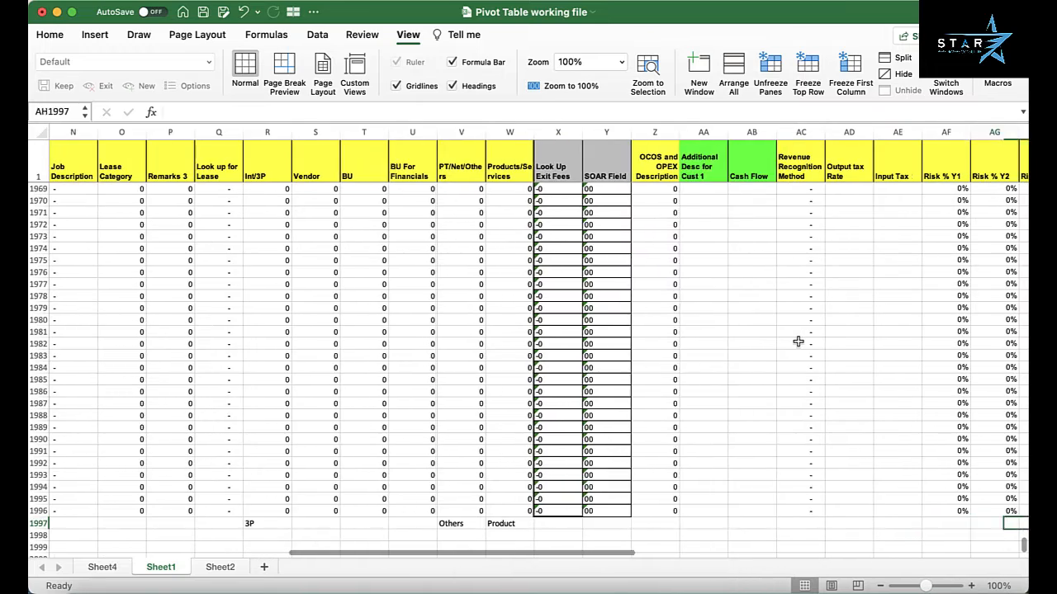
{"action": "key", "text": "Tab"}
{"action": "key", "text": "Tab"}
{"action": "key", "text": "Tab"}
{"action": "key", "text": "Tab"}
{"action": "key", "text": "Tab"}
{"action": "key", "text": "Tab"}
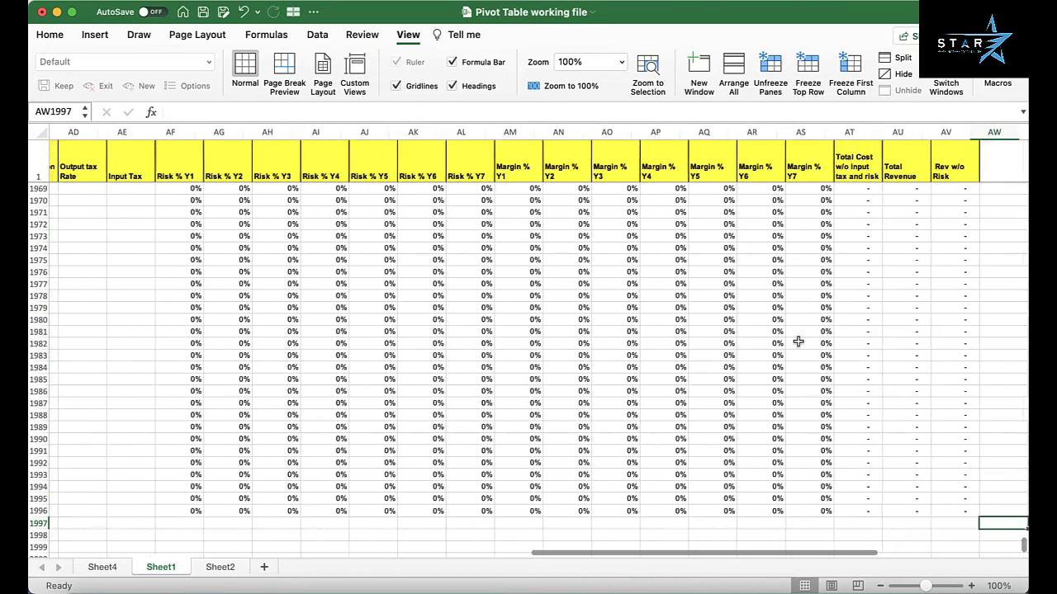
{"action": "key", "text": "Left"}
{"action": "key", "text": "Left"}
{"action": "key", "text": "Left"}
{"action": "key", "text": "Left"}
{"action": "key", "text": "Left"}
{"action": "key", "text": "Right"}
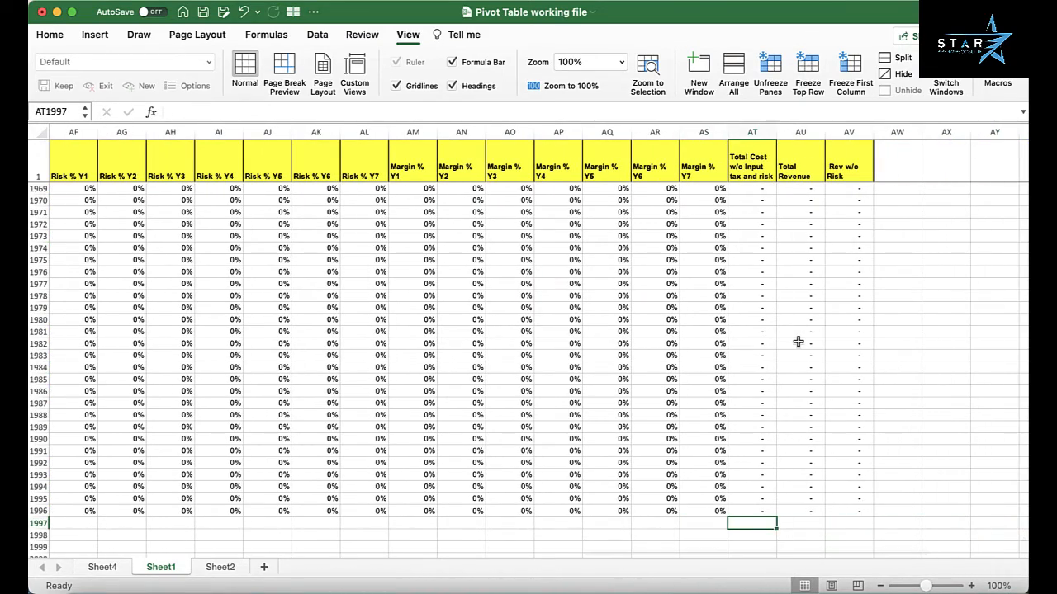
{"action": "type", "text": "100,00"}
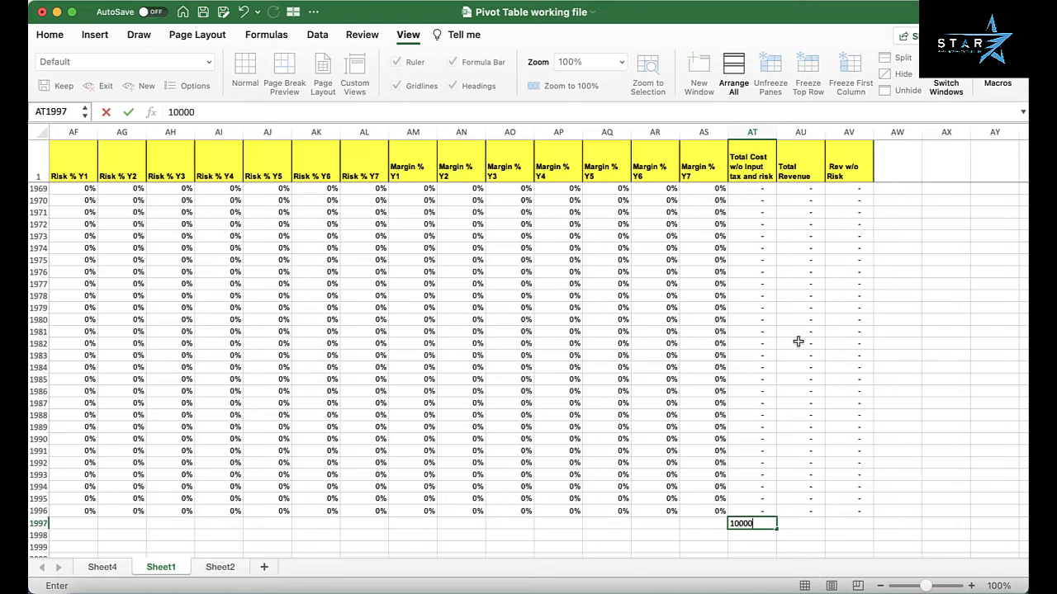
{"action": "type", "text": "0"}
{"action": "key", "text": "Return"}
Step: Enter 200000 in the Total Revenue column of row 1997
{"action": "key", "text": "Up"}
{"action": "key", "text": "Right"}
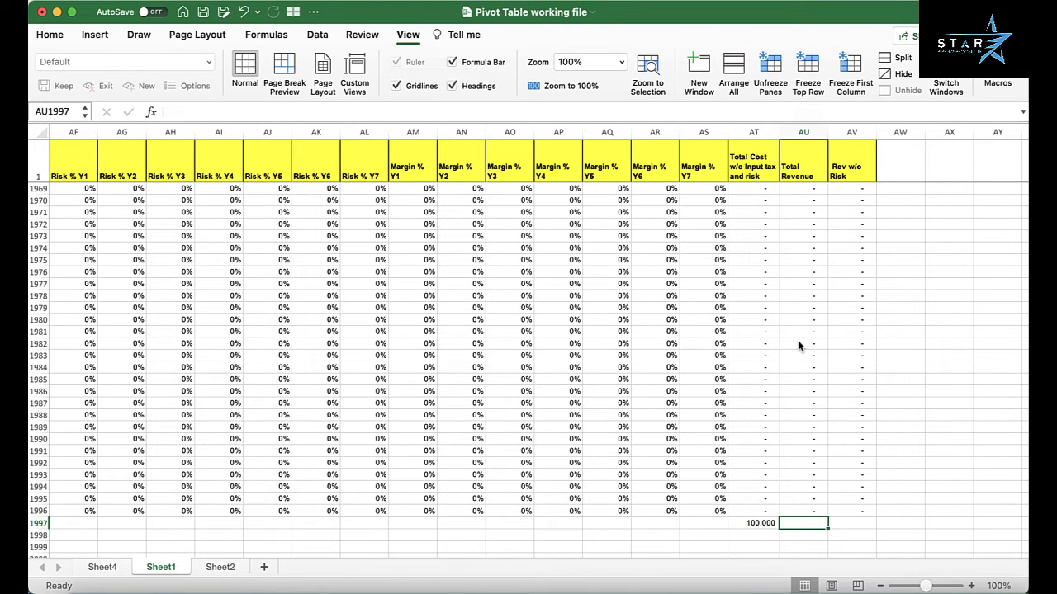
{"action": "type", "text": "200000"}
{"action": "key", "text": "ctrl+Return"}
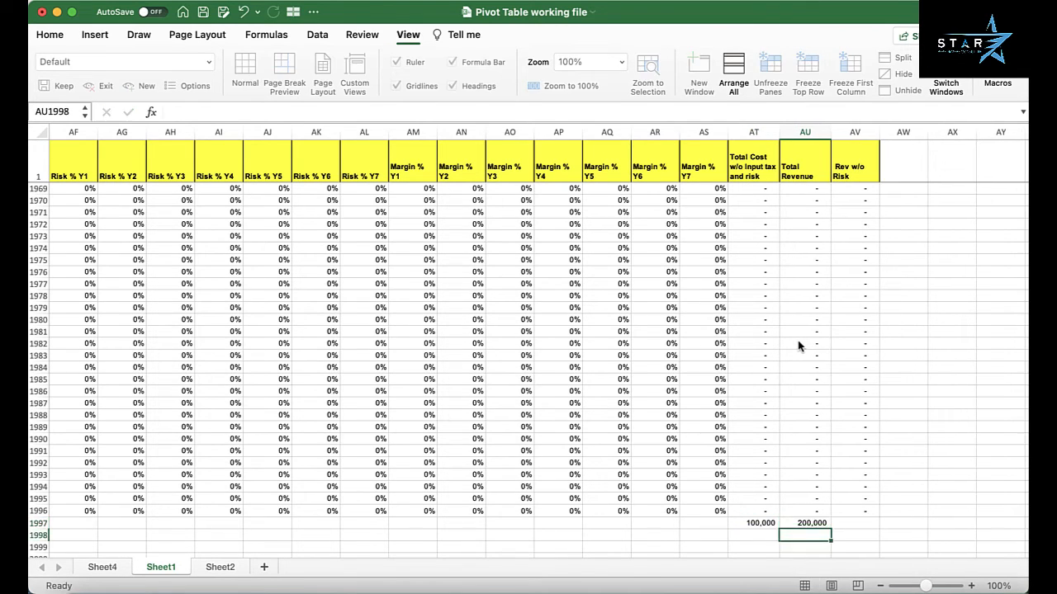
Step: Check the row labels of the upper pivot table on Sheet4 against the new source row
{"action": "left_click", "coordinate": [102, 567]}
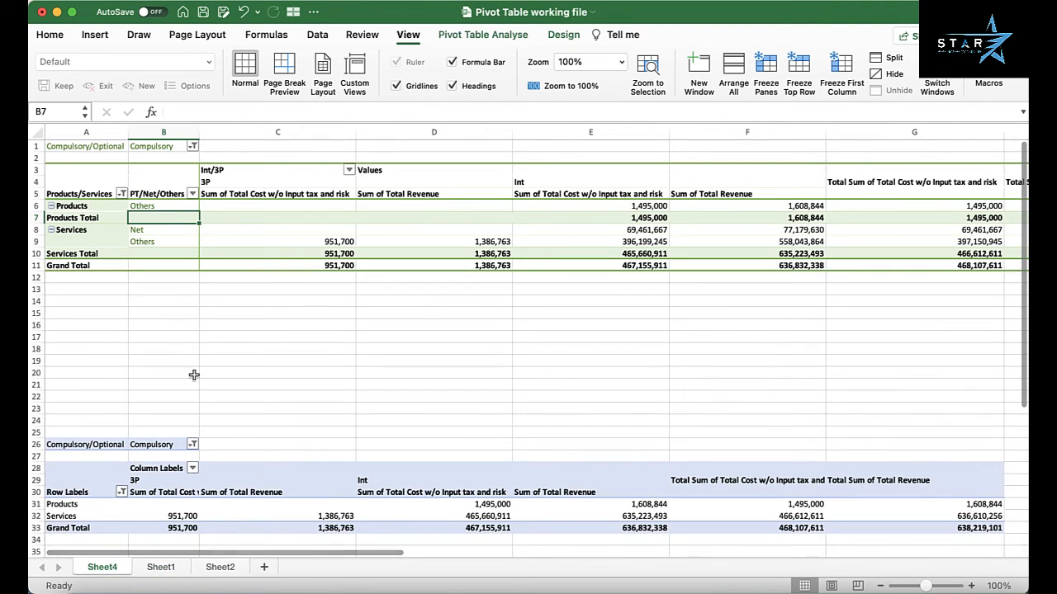
{"action": "right_click", "coordinate": [246, 233]}
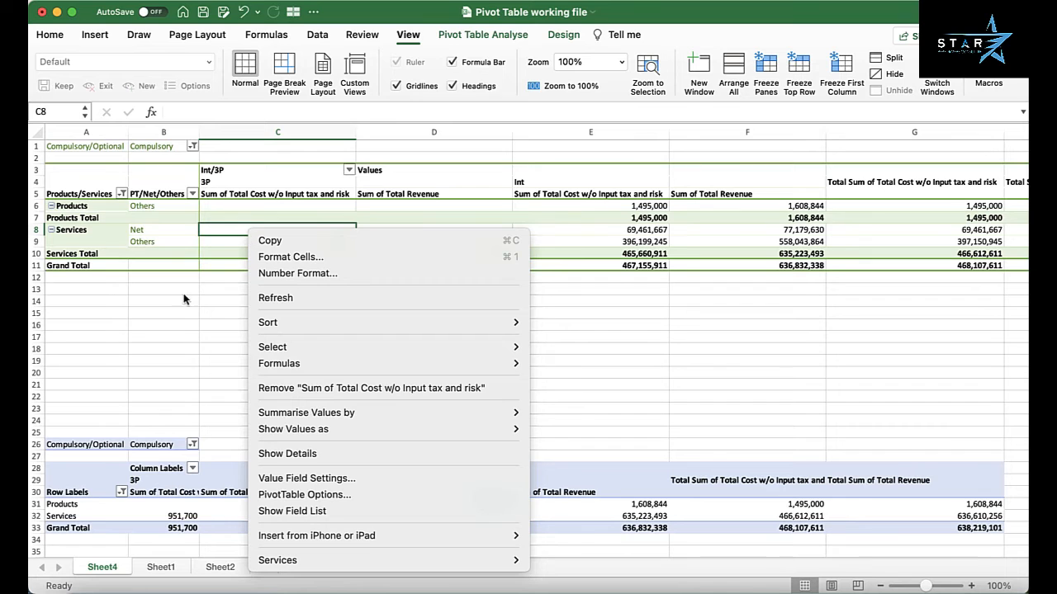
{"action": "left_click", "coordinate": [192, 256]}
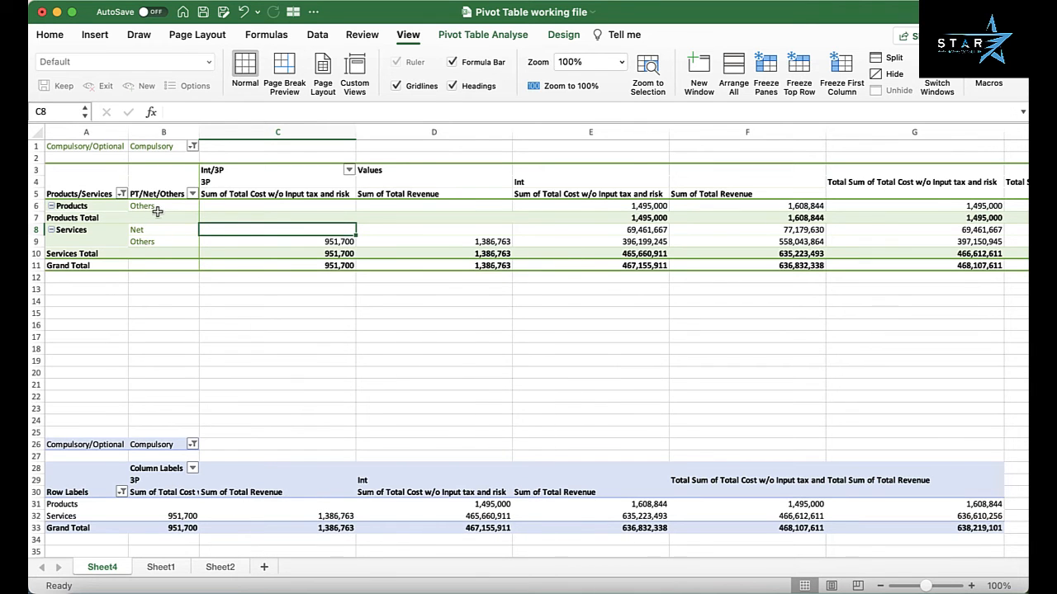
Step: Change the PT/Net/Others entry in row 1997 of Sheet1 to Net
{"action": "left_click", "coordinate": [174, 569]}
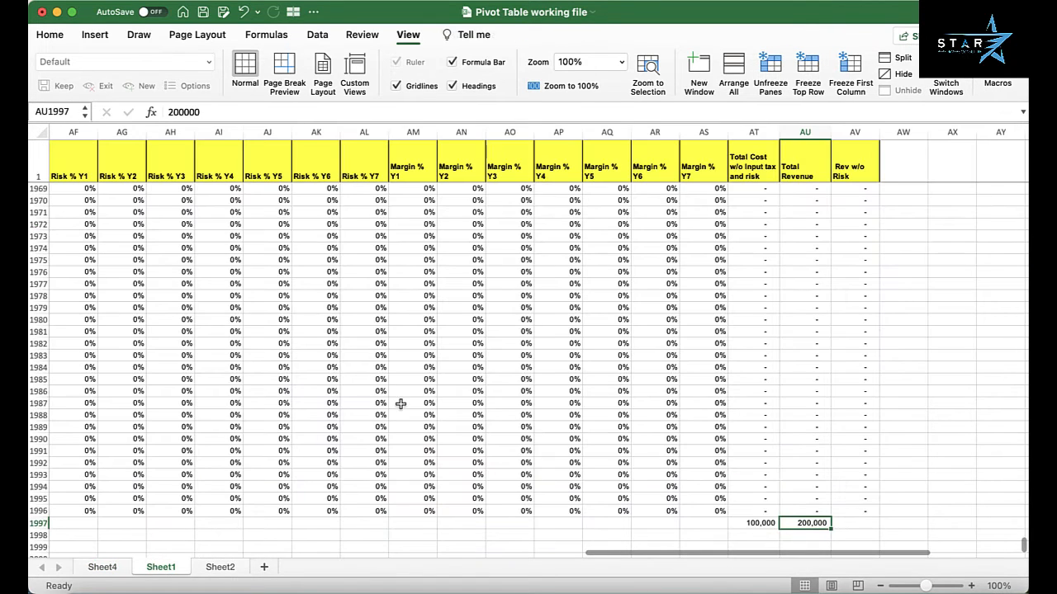
{"action": "key", "text": "super+Left"}
{"action": "key", "text": "super+Left"}
{"action": "key", "text": "super+Left"}
{"action": "key", "text": "super+Left"}
{"action": "key", "text": "super+Right"}
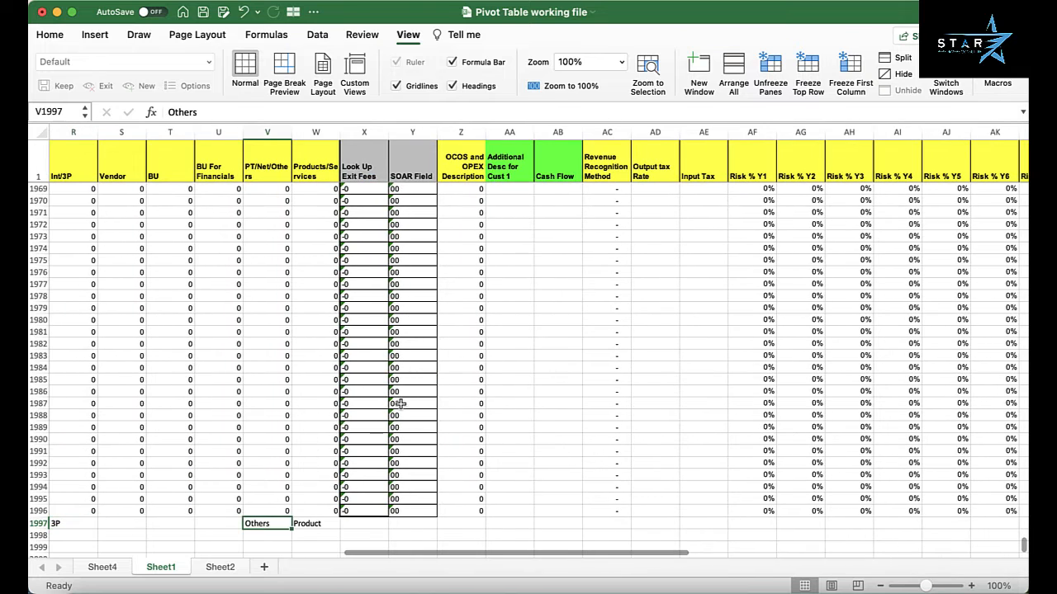
{"action": "type", "text": "Net"}
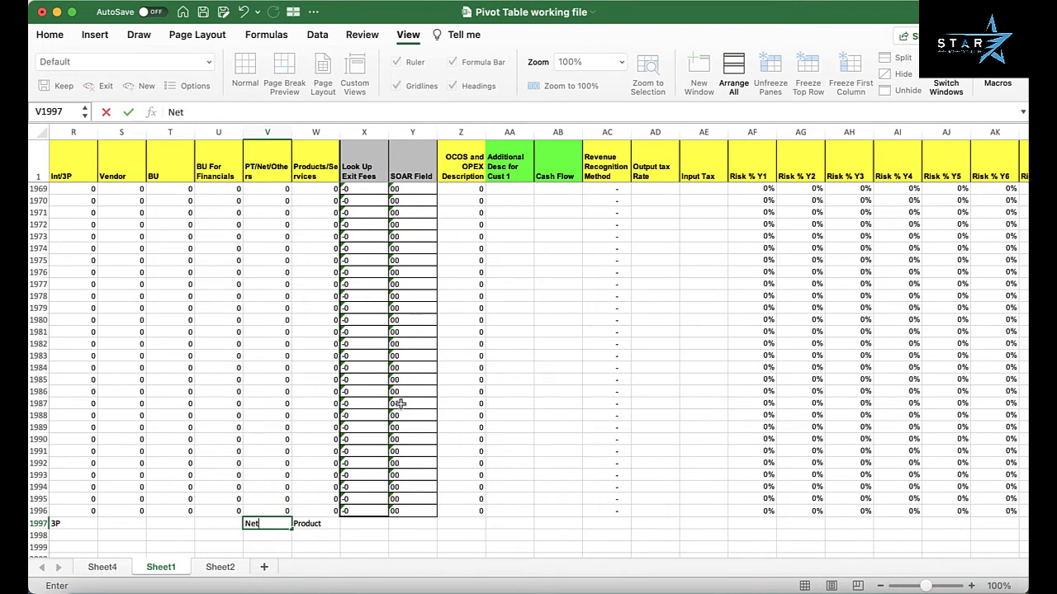
{"action": "key", "text": "Return"}
{"action": "key", "text": "Up"}
Step: Refresh the upper pivot table on Sheet4 with the edited source row
{"action": "key", "text": "ctrl+Page_Up"}
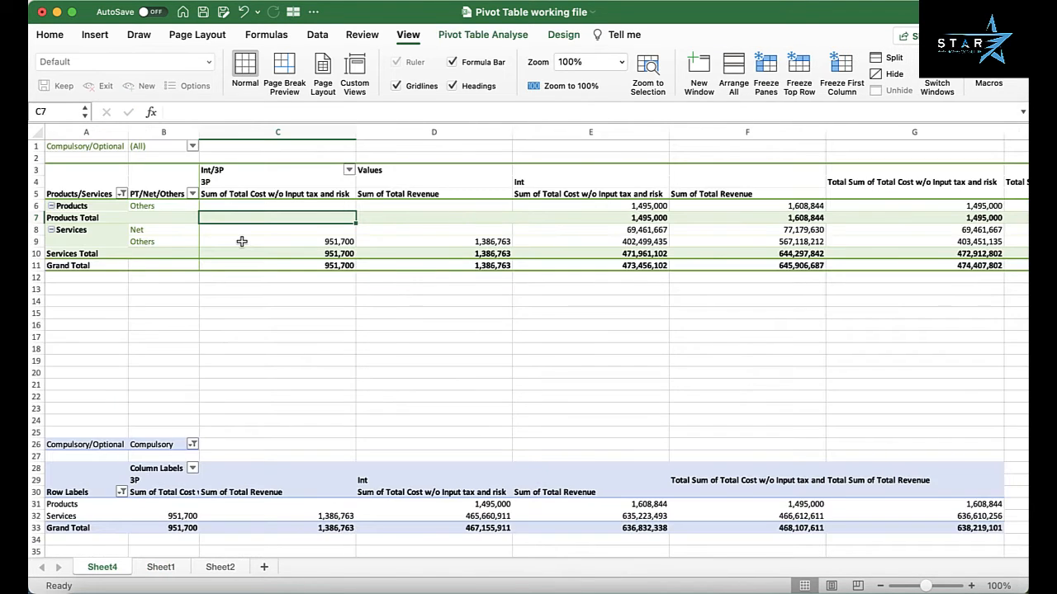
{"action": "left_click", "coordinate": [242, 241]}
{"action": "right_click", "coordinate": [269, 217]}
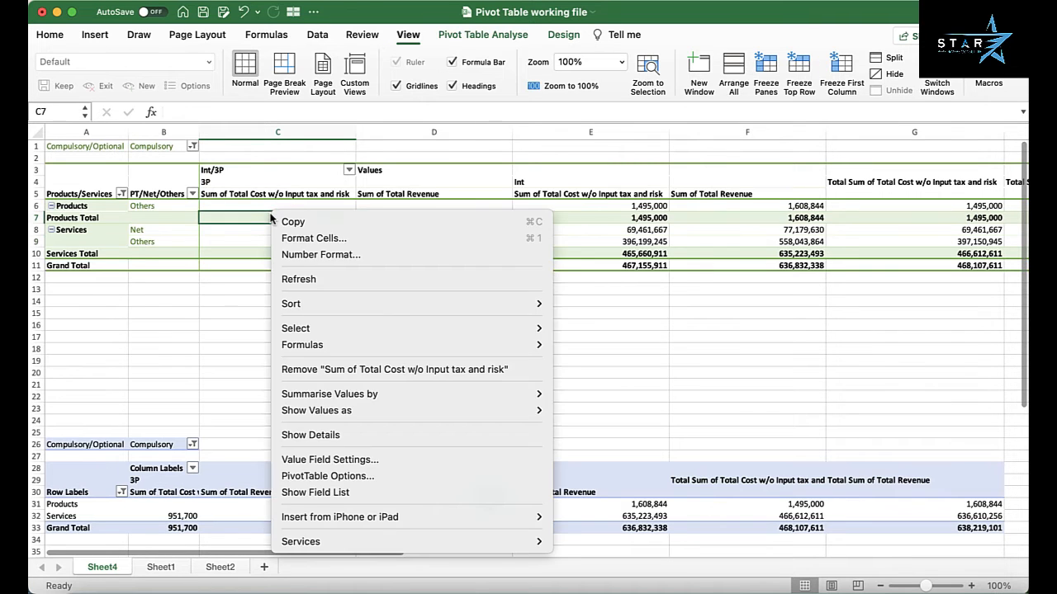
{"action": "right_click", "coordinate": [169, 220]}
{"action": "left_click", "coordinate": [207, 233]}
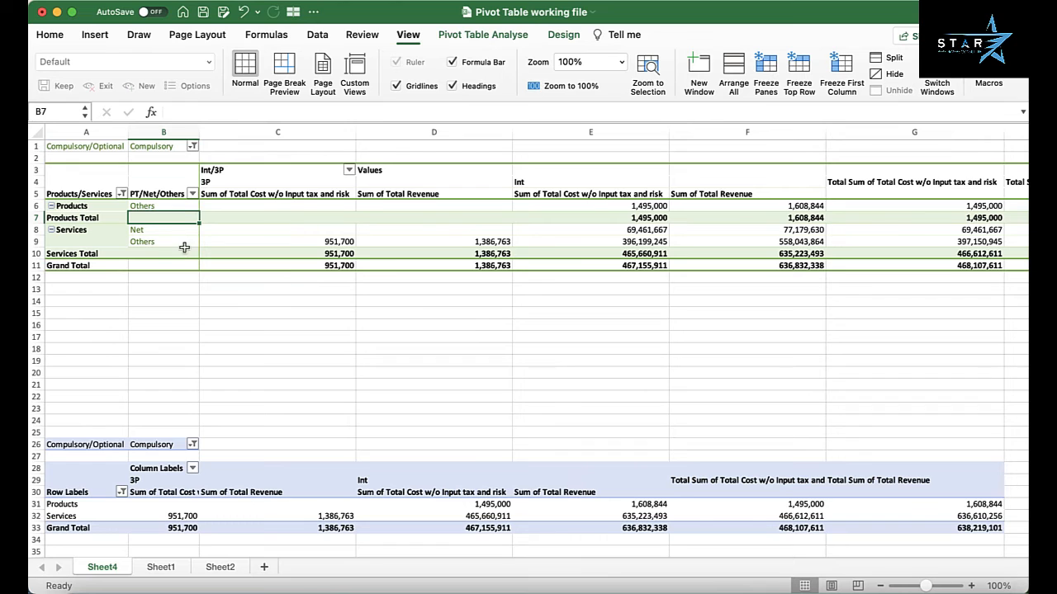
Step: Filter the upper pivot table's Compulsory/Optional field to show only Optional
{"action": "left_click", "coordinate": [193, 146]}
{"action": "left_click", "coordinate": [238, 246]}
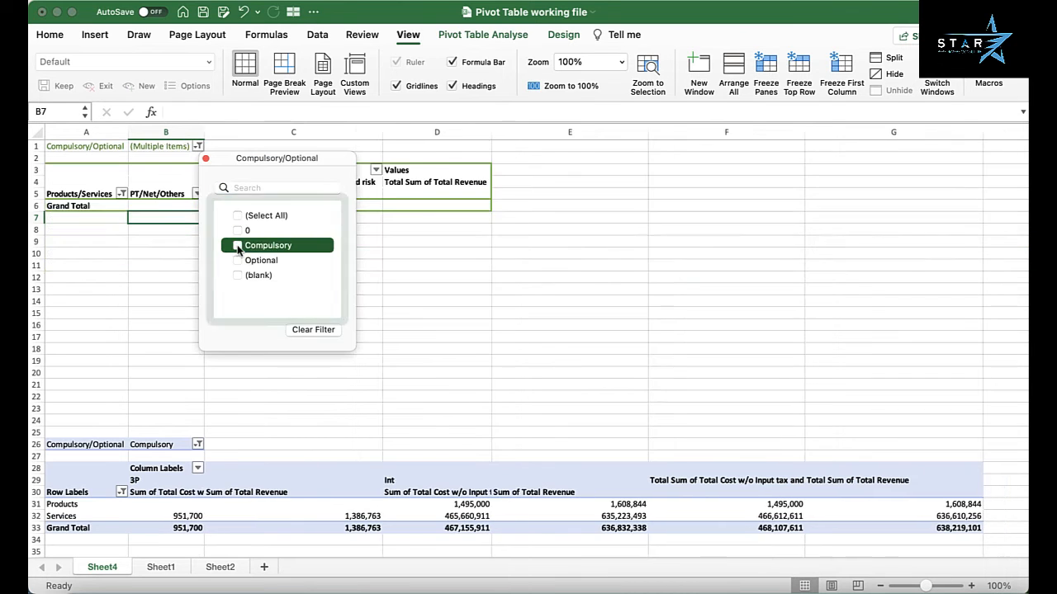
{"action": "left_click", "coordinate": [237, 261]}
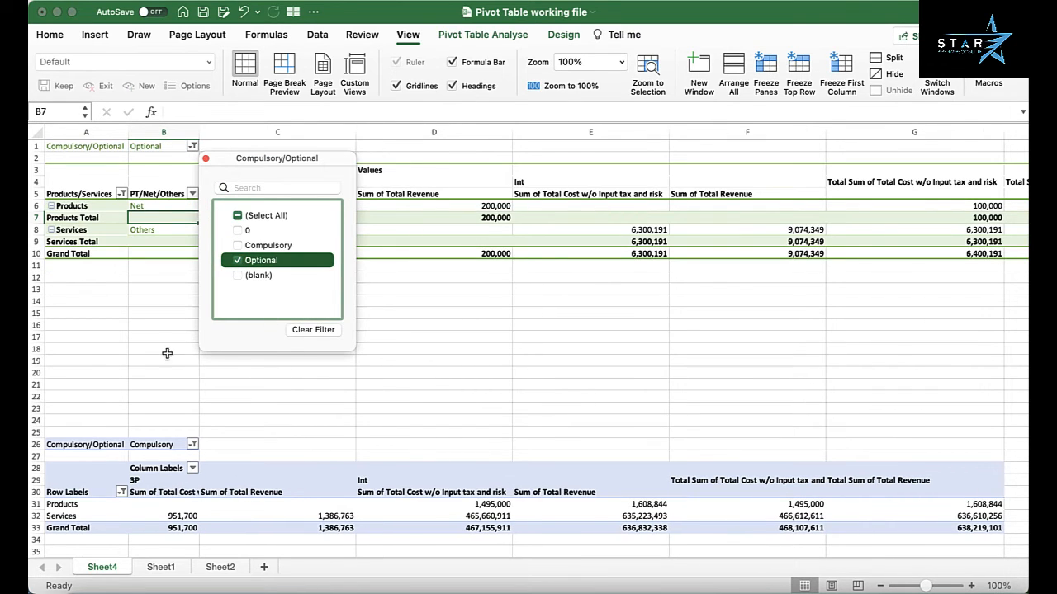
{"action": "left_click", "coordinate": [167, 354]}
Step: Check the 3P cost and revenue values in the Products Net row of the upper pivot table
{"action": "left_click", "coordinate": [153, 206]}
{"action": "left_click", "coordinate": [326, 206]}
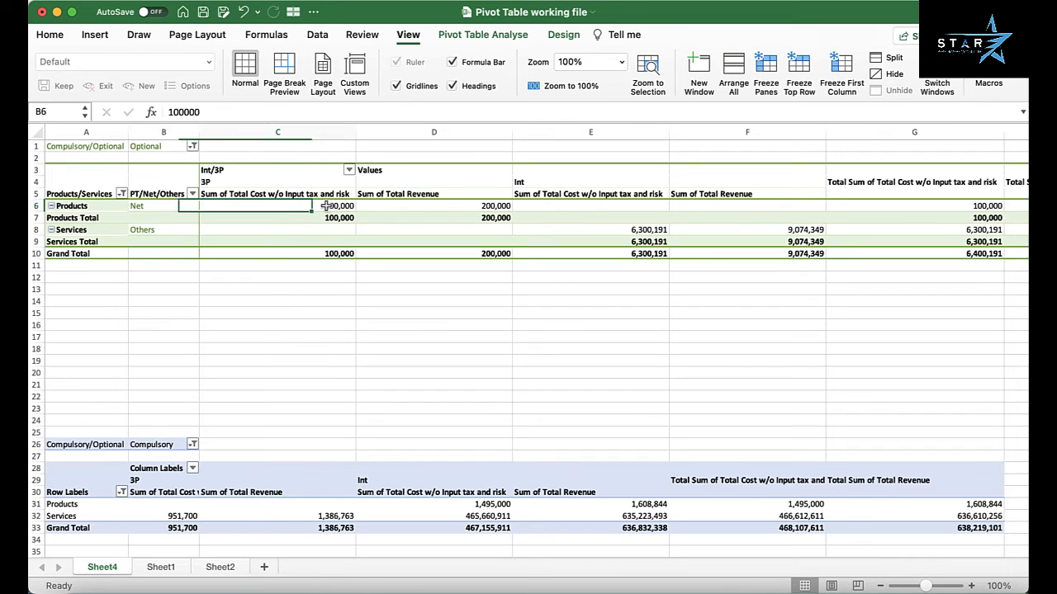
{"action": "left_click_drag", "start_coordinate": [327, 206], "coordinate": [474, 211]}
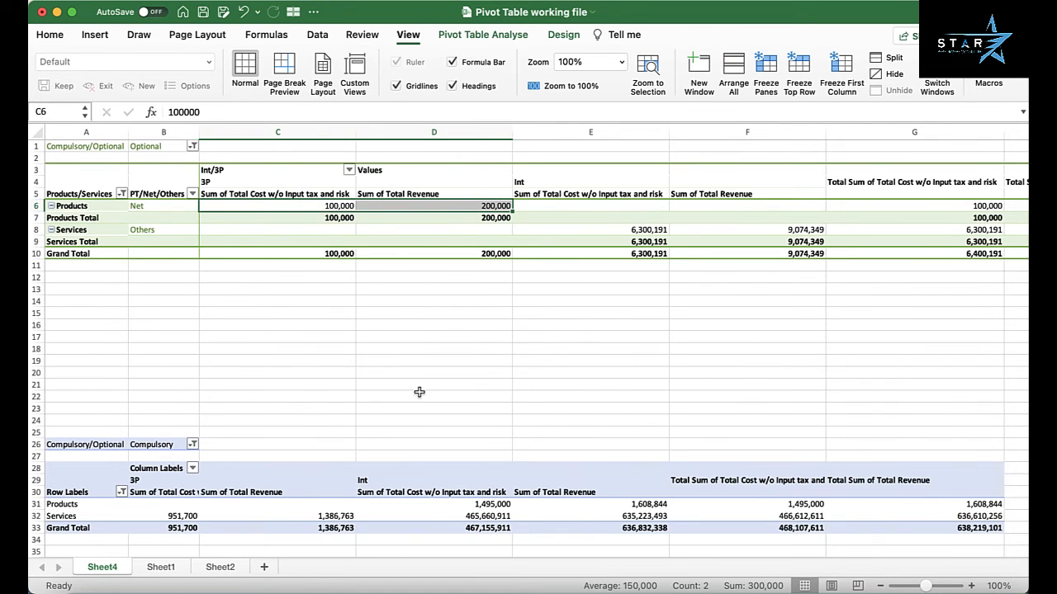
Step: Add the header Rev New in cell AW1 of Sheet1, right after the Rev w/o Risk column
{"action": "key", "text": "ctrl+Page_Down"}
{"action": "left_click", "coordinate": [626, 157]}
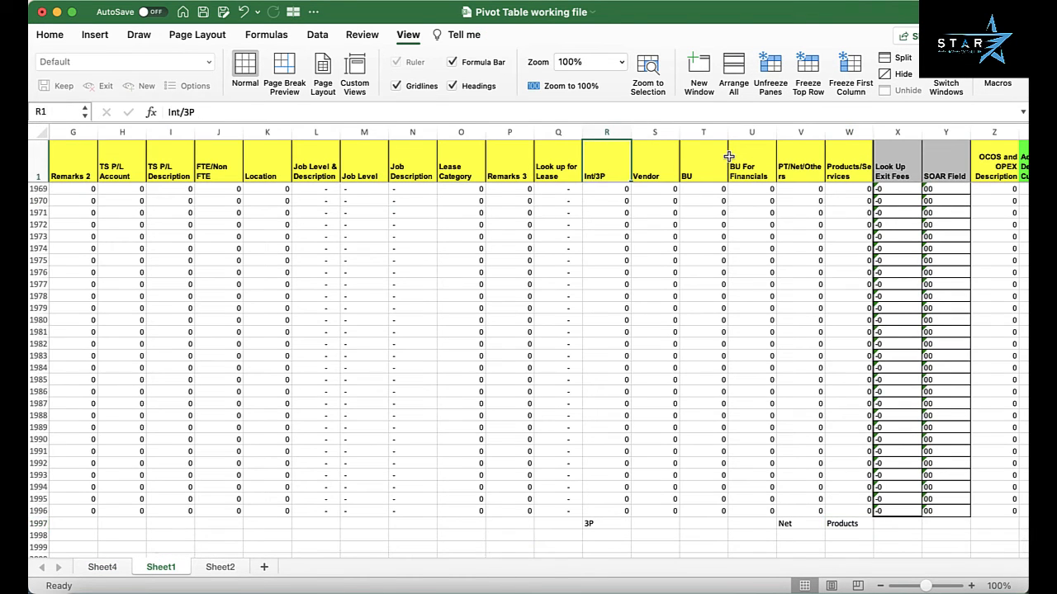
{"action": "key", "text": "ctrl+Right"}
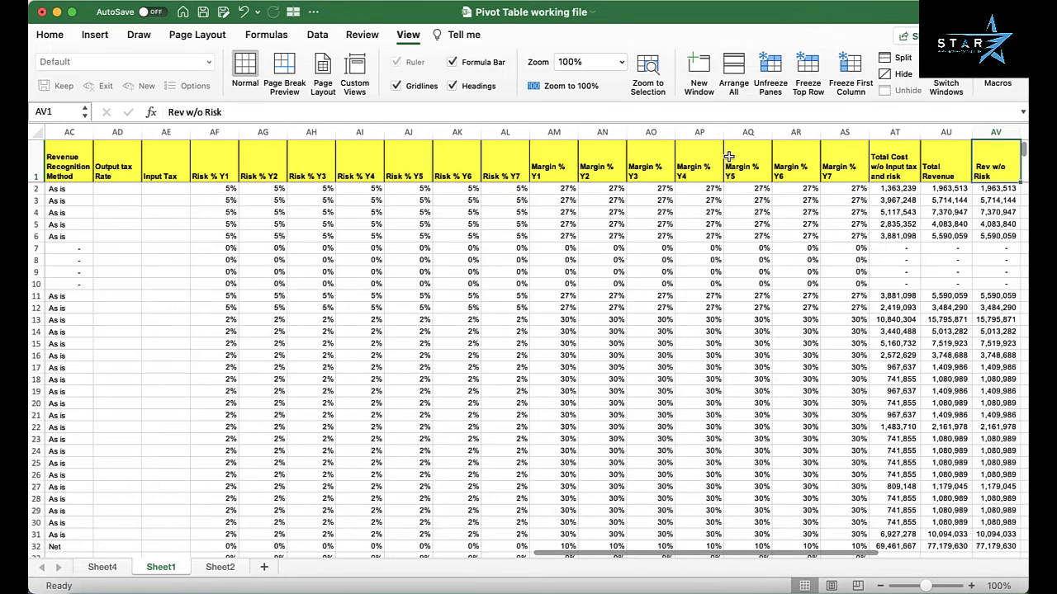
{"action": "key", "text": "Right"}
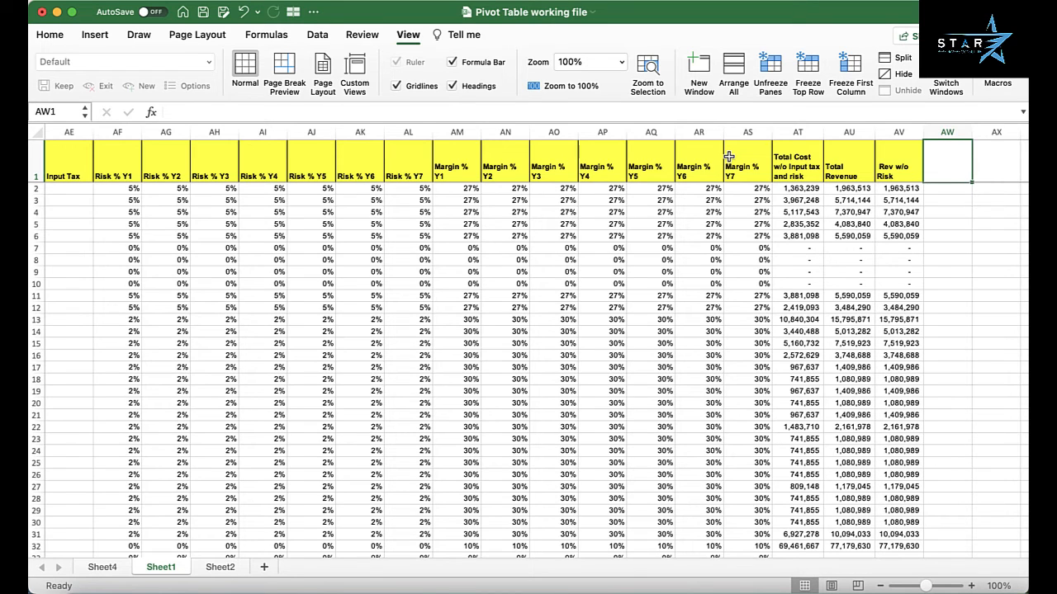
{"action": "type", "text": "Rev New"}
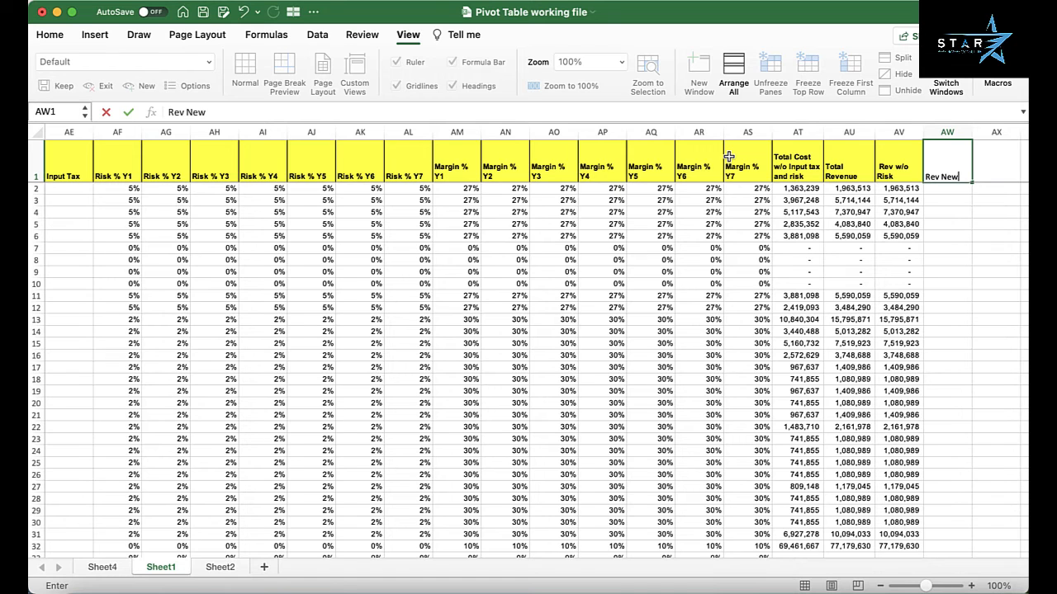
{"action": "key", "text": "Return"}
Step: Enter the formula =AV2 in cell AW2 under Rev New and copy that cell
{"action": "type", "text": "="}
{"action": "key", "text": "Return"}
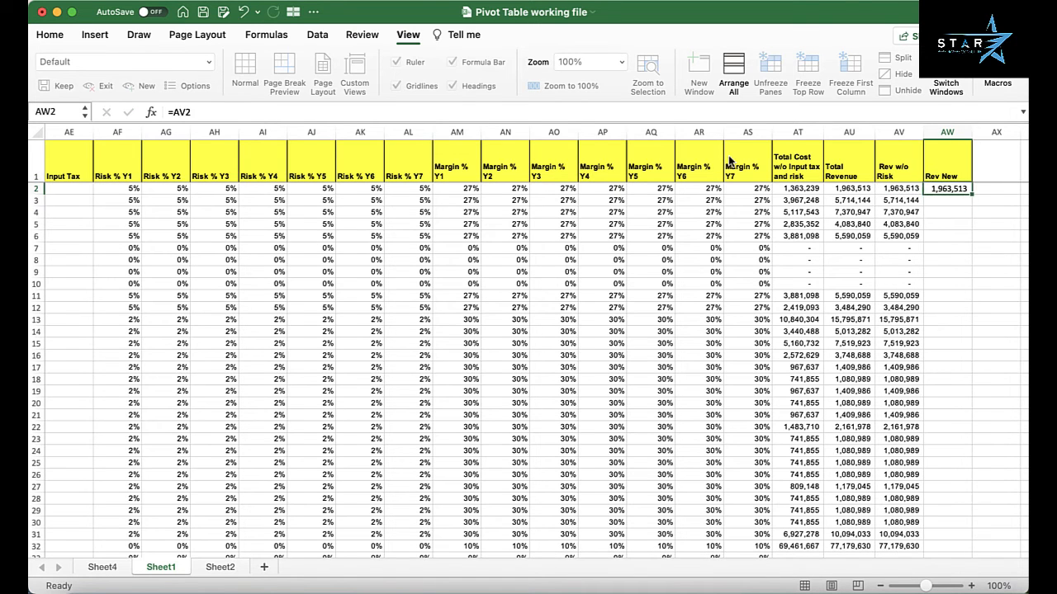
{"action": "key", "text": "Up"}
{"action": "key", "text": "Left"}
{"action": "key", "text": "super+c"}
Step: Paste the copied formula down the Rev New column from AW2 through AW1996
{"action": "key", "text": "super+Down"}
{"action": "key", "text": "Down"}
{"action": "key", "text": "Up"}
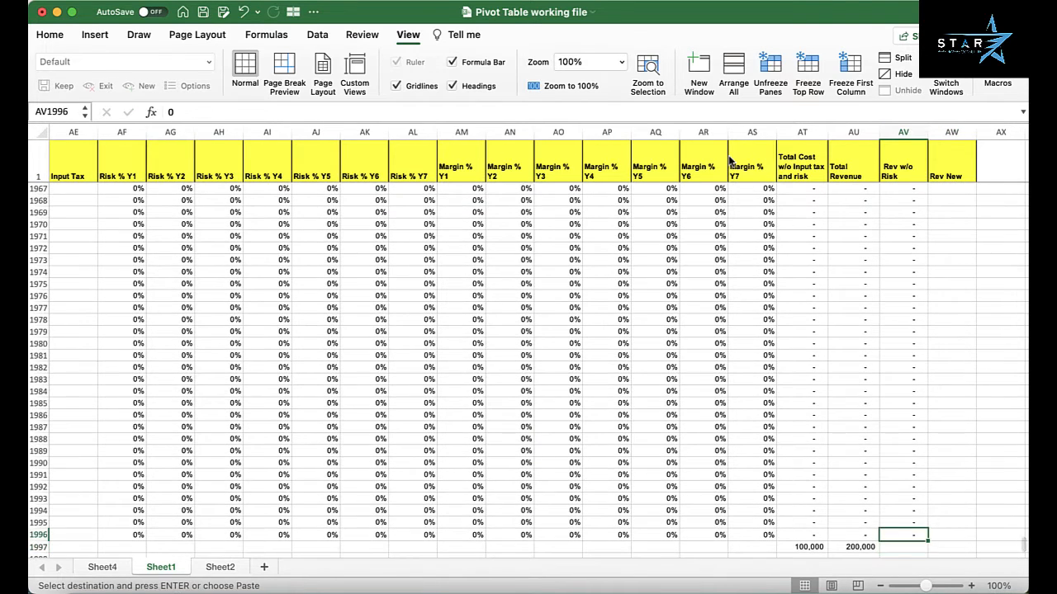
{"action": "key", "text": "Down"}
{"action": "key", "text": "Right"}
{"action": "key", "text": "Up"}
{"action": "key", "text": "super+shift+Up"}
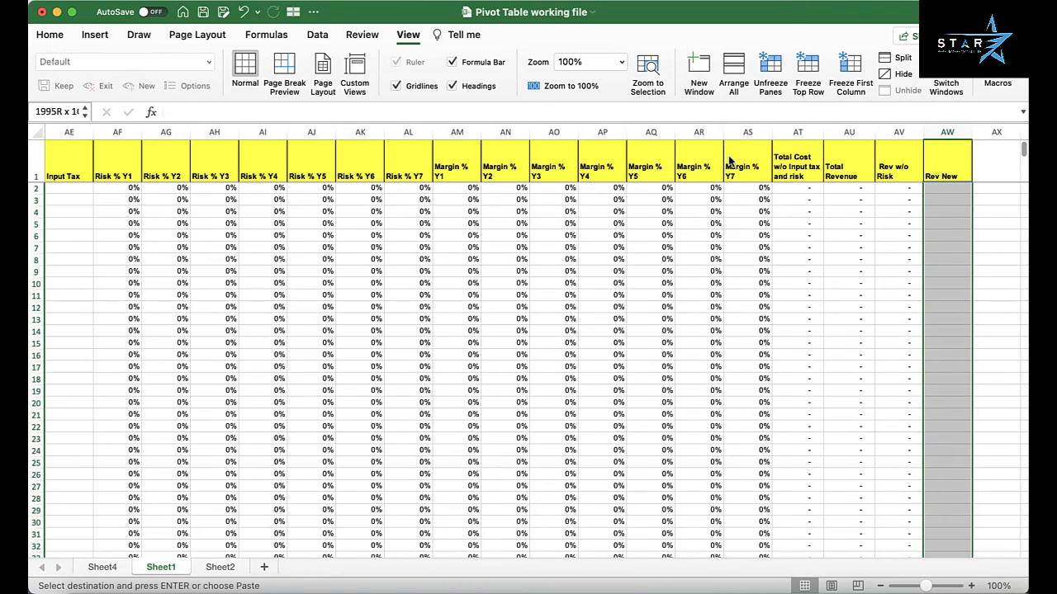
{"action": "key", "text": "super+v"}
{"action": "key", "text": "super+Up"}
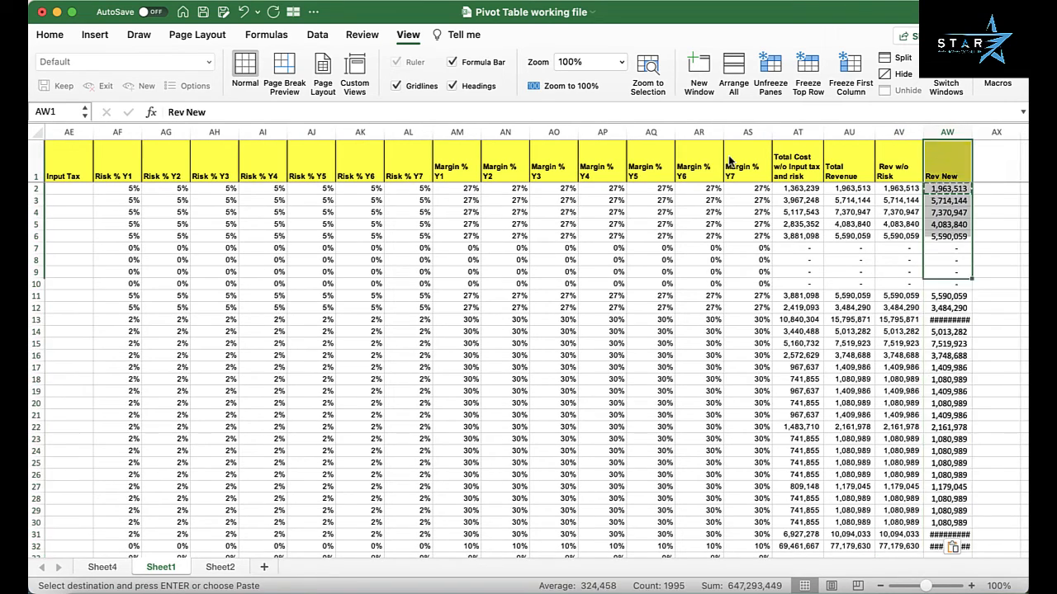
{"action": "key", "text": "super+Left"}
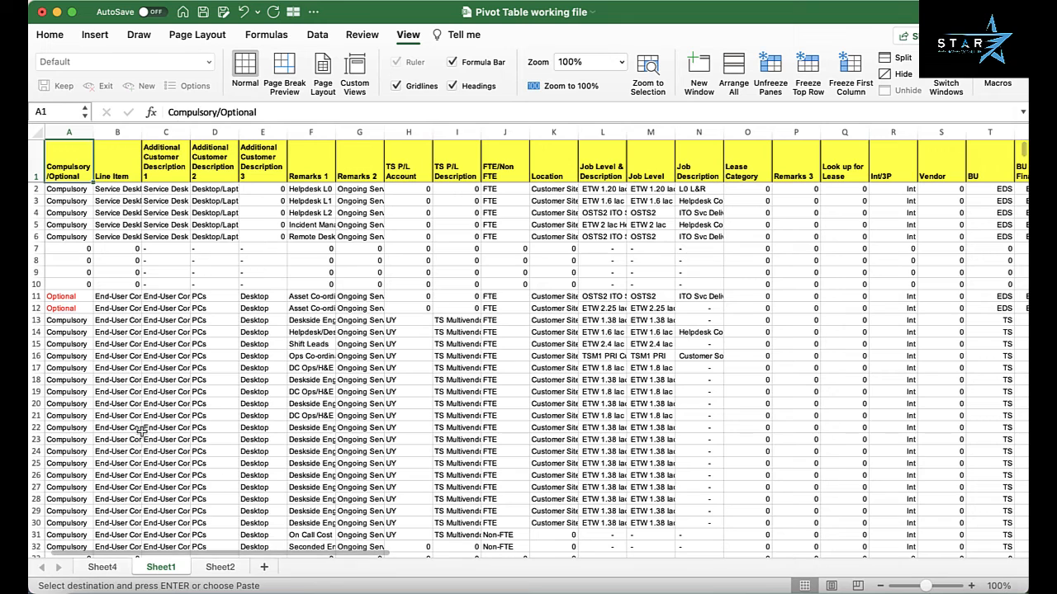
Step: Refresh the upper pivot table on Sheet4 after adding the source column
{"action": "left_click", "coordinate": [102, 567]}
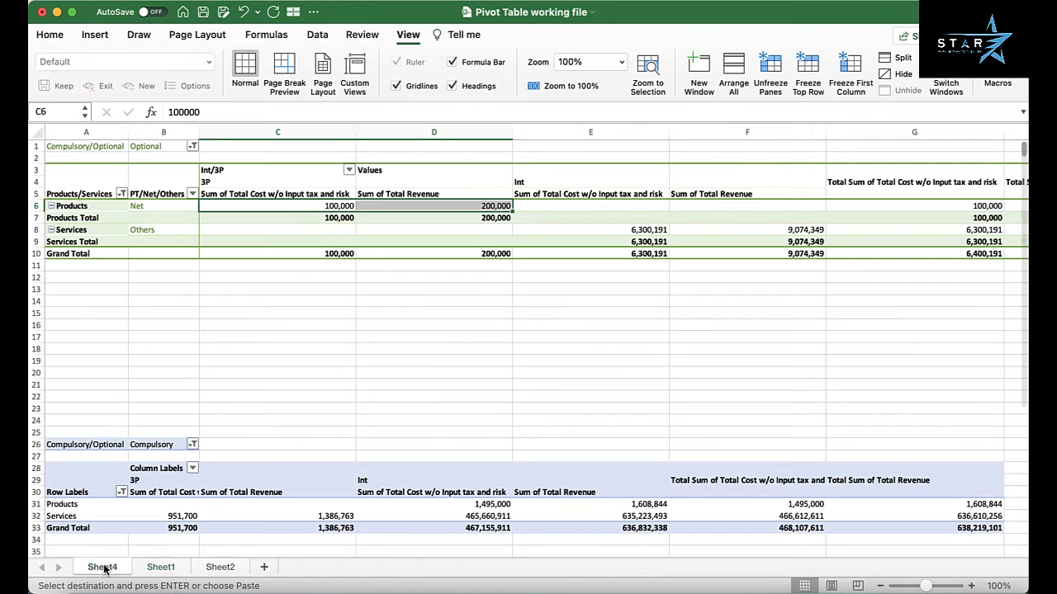
{"action": "right_click", "coordinate": [292, 228]}
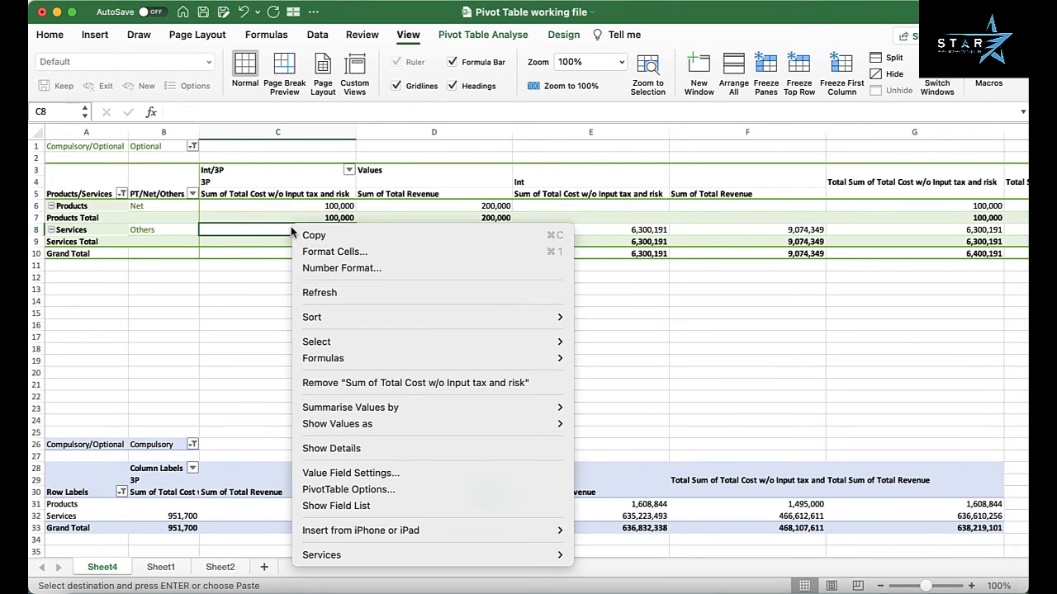
{"action": "left_click", "coordinate": [339, 295]}
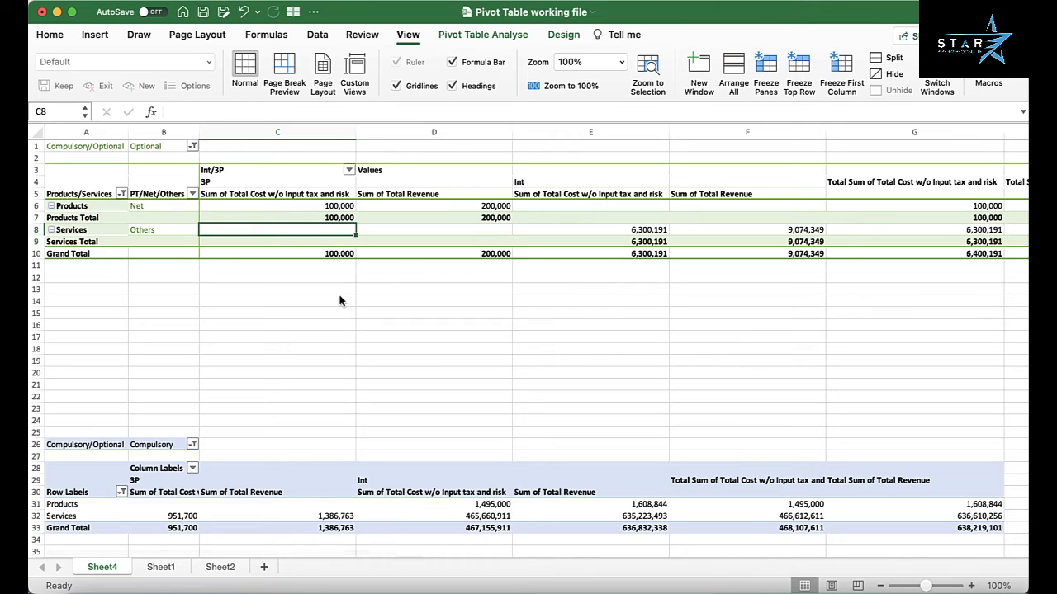
Step: Show the upper pivot table's field list and check the end of it for the Rev New field
{"action": "right_click", "coordinate": [278, 221]}
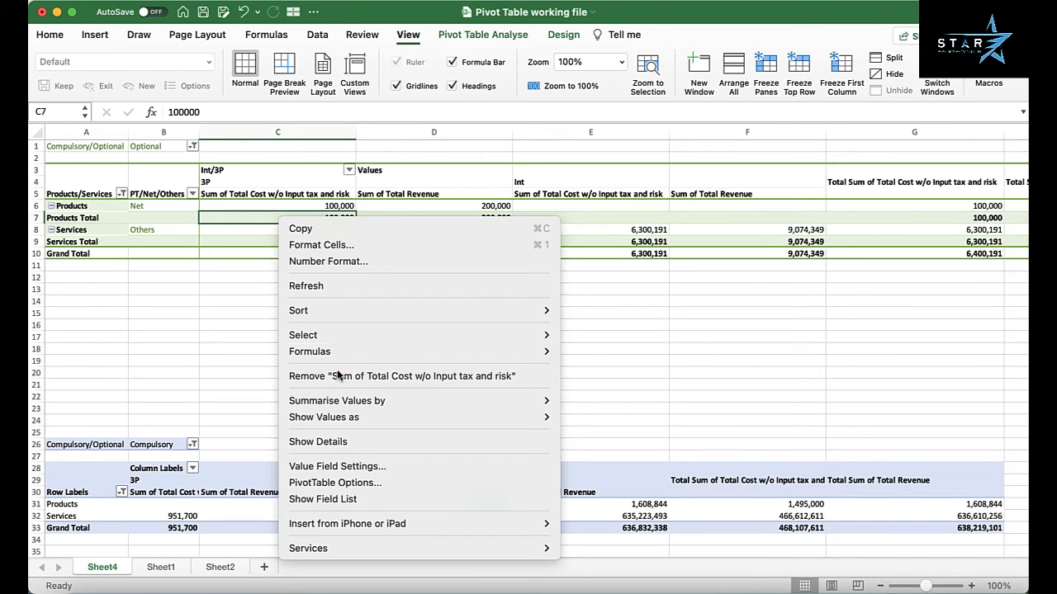
{"action": "left_click", "coordinate": [326, 499]}
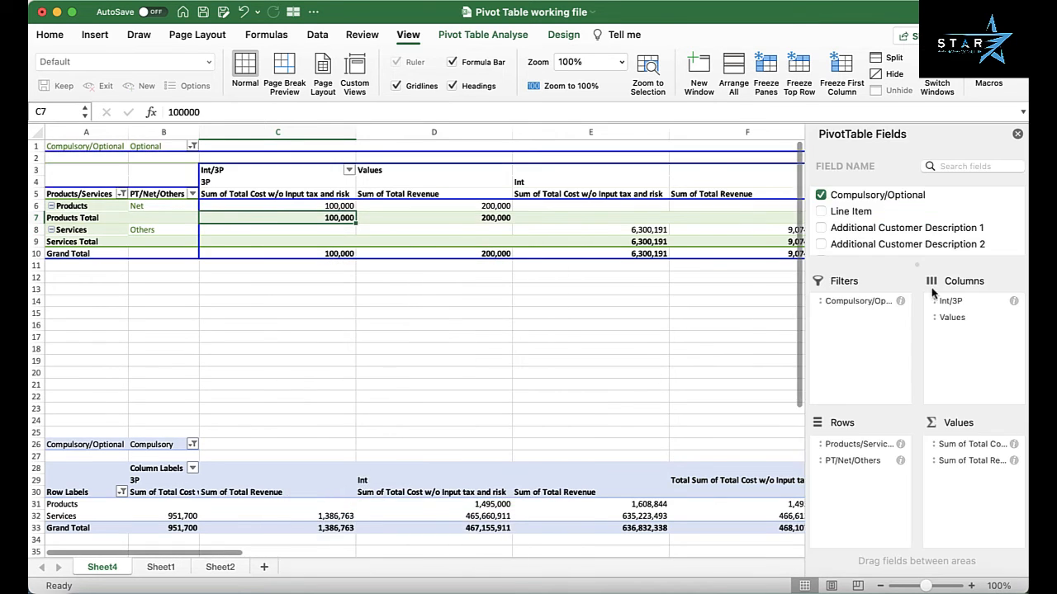
{"action": "scroll", "coordinate": [875, 239], "scroll_direction": "down", "scroll_amount": 10}
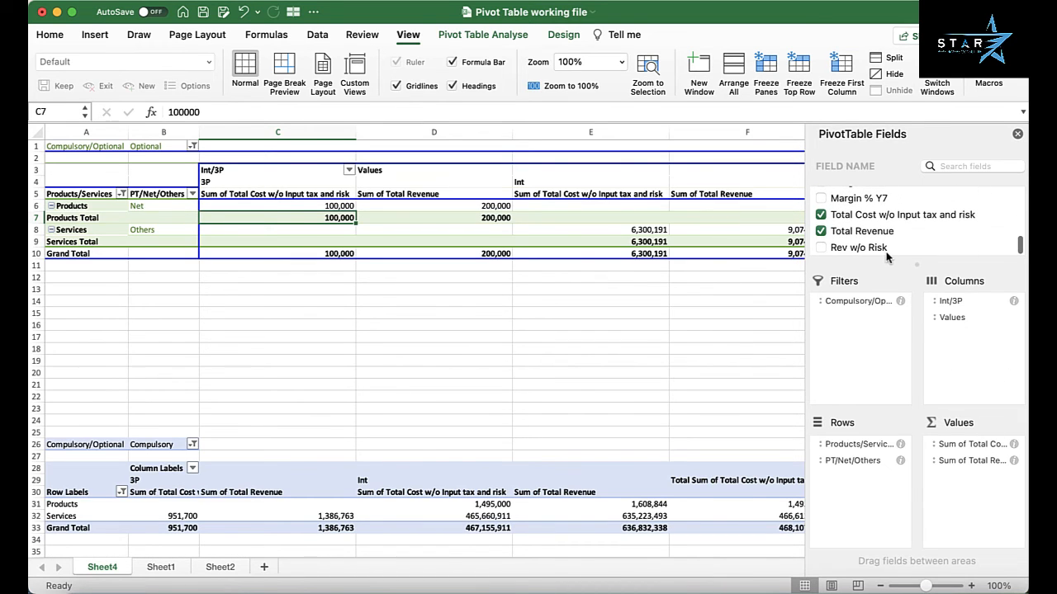
{"action": "left_click", "coordinate": [710, 229]}
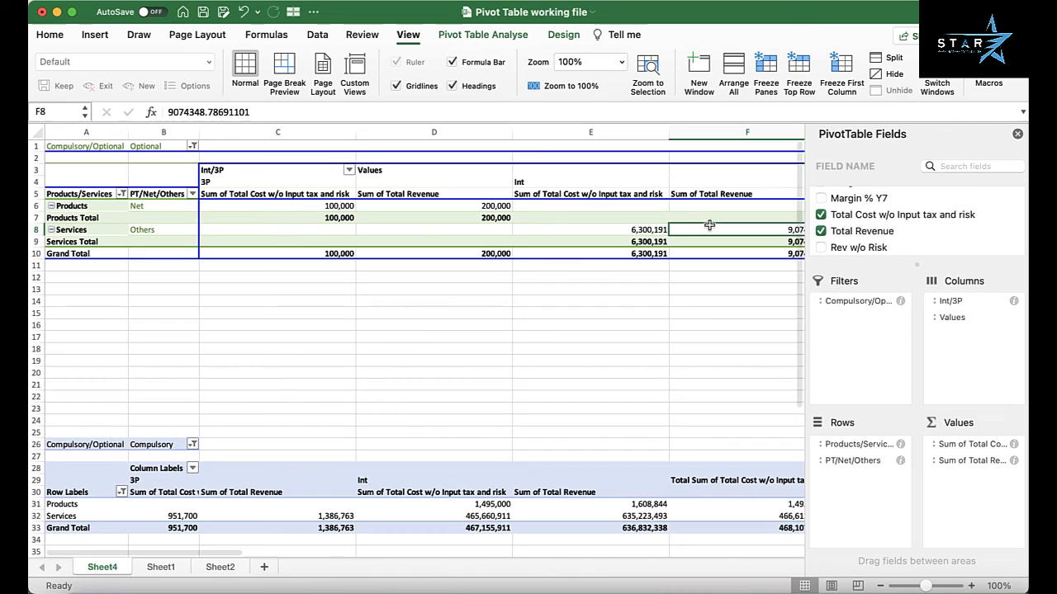
{"action": "left_click", "coordinate": [511, 218]}
{"action": "left_click", "coordinate": [363, 238]}
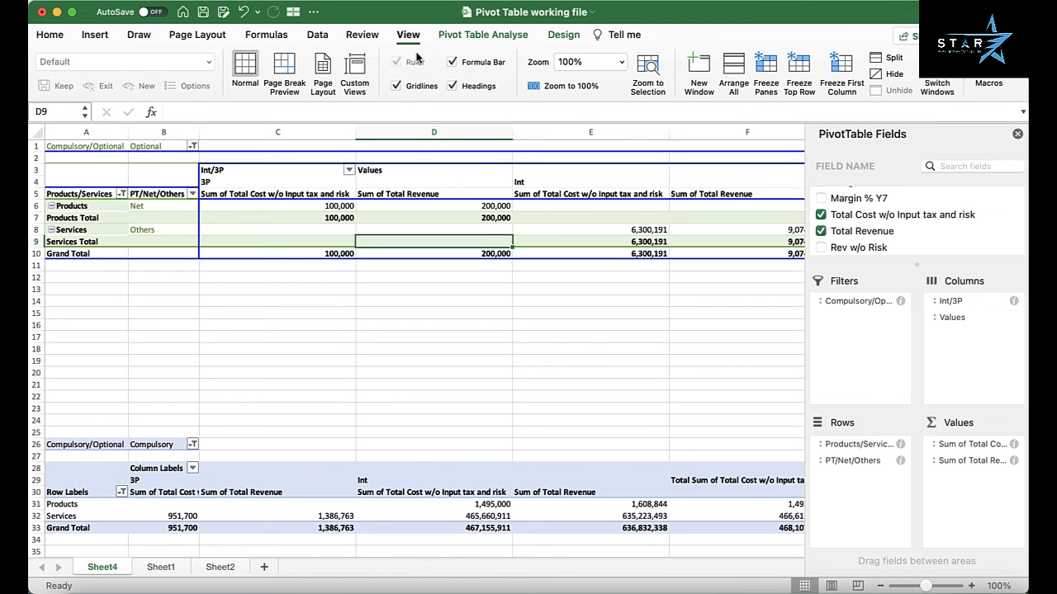
Step: Change the upper pivot table's data source range to Sheet1!$A:$AW
{"action": "left_click", "coordinate": [482, 37]}
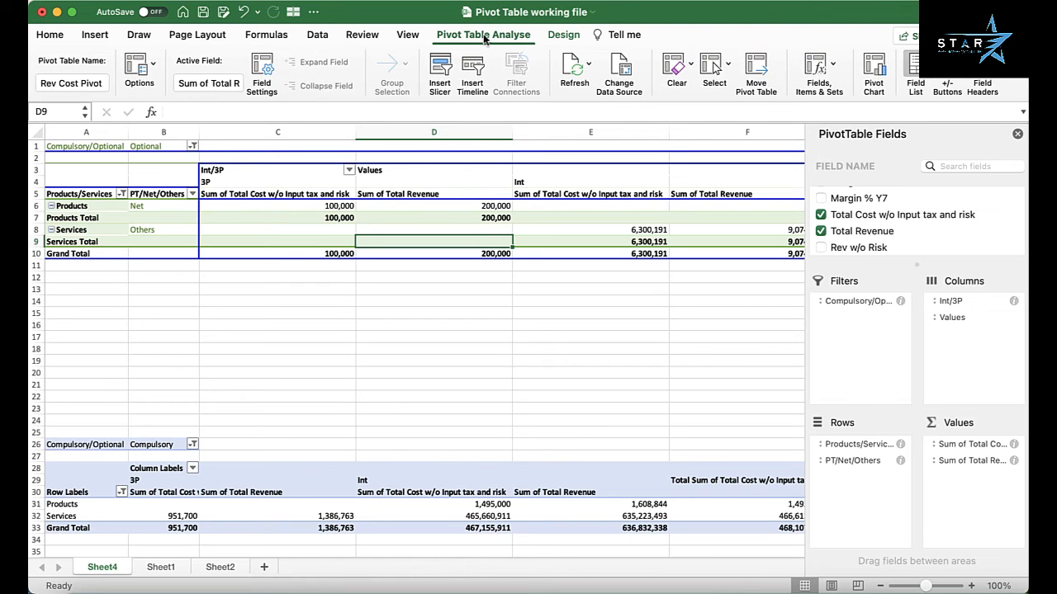
{"action": "left_click", "coordinate": [625, 73]}
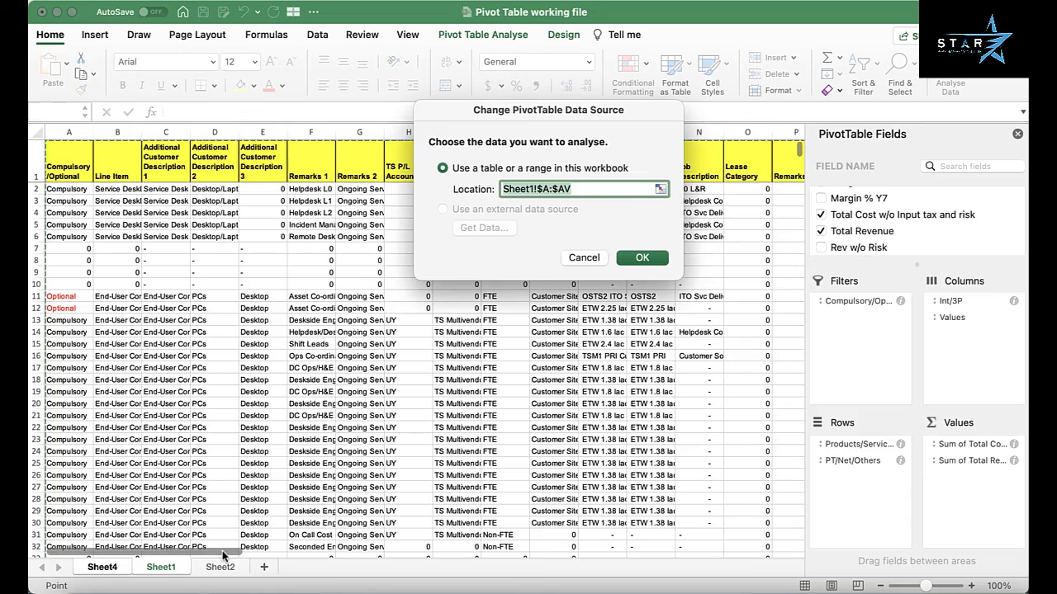
{"action": "scroll", "coordinate": [475, 547], "scroll_direction": "right", "scroll_amount": 10}
{"action": "scroll", "coordinate": [474, 547], "scroll_direction": "right", "scroll_amount": 10}
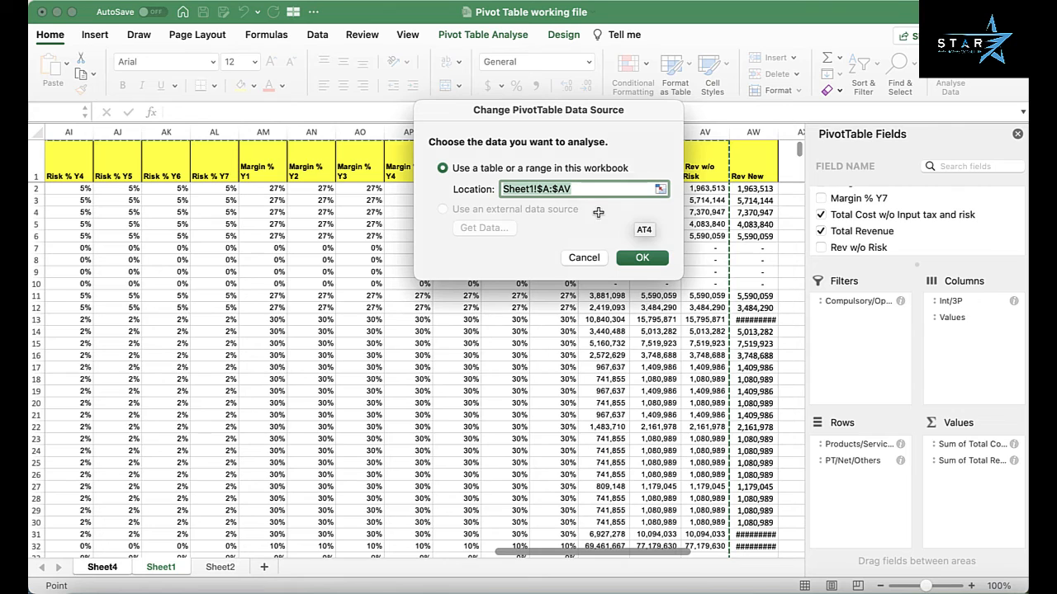
{"action": "left_click", "coordinate": [577, 189]}
{"action": "key", "text": "BackSpace"}
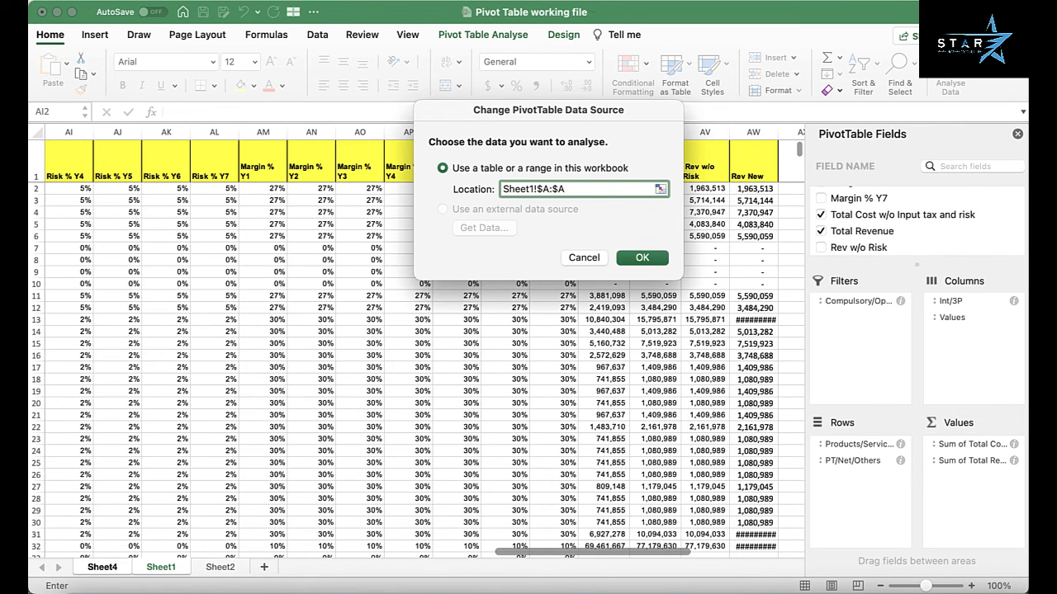
{"action": "type", "text": "W"}
{"action": "left_click", "coordinate": [642, 258]}
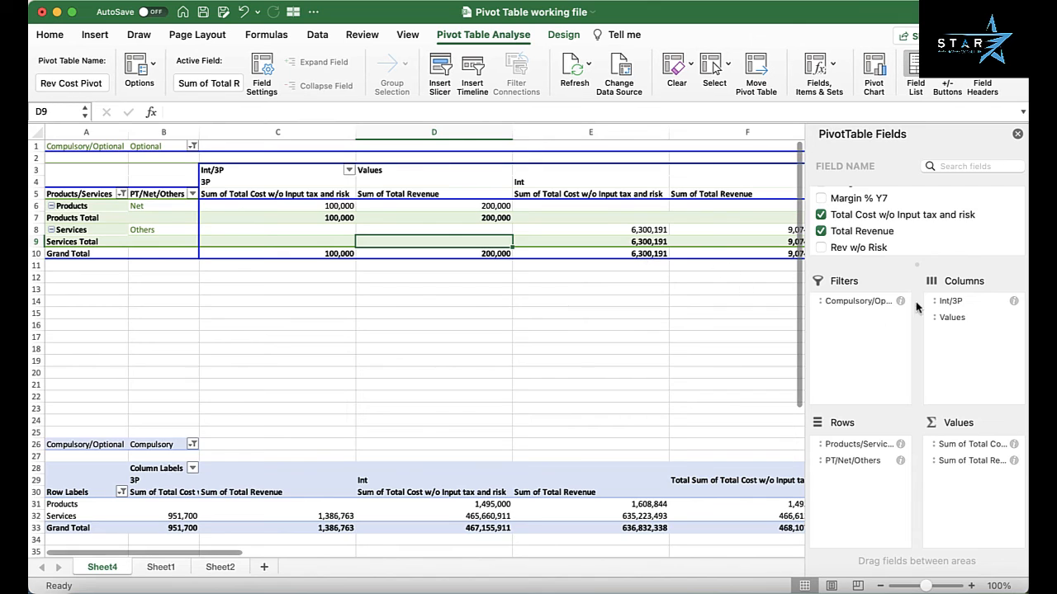
Step: Add the Rev New field to the upper pivot table's values below Total Revenue, and close the field list
{"action": "scroll", "coordinate": [921, 241], "scroll_direction": "down", "scroll_amount": 2}
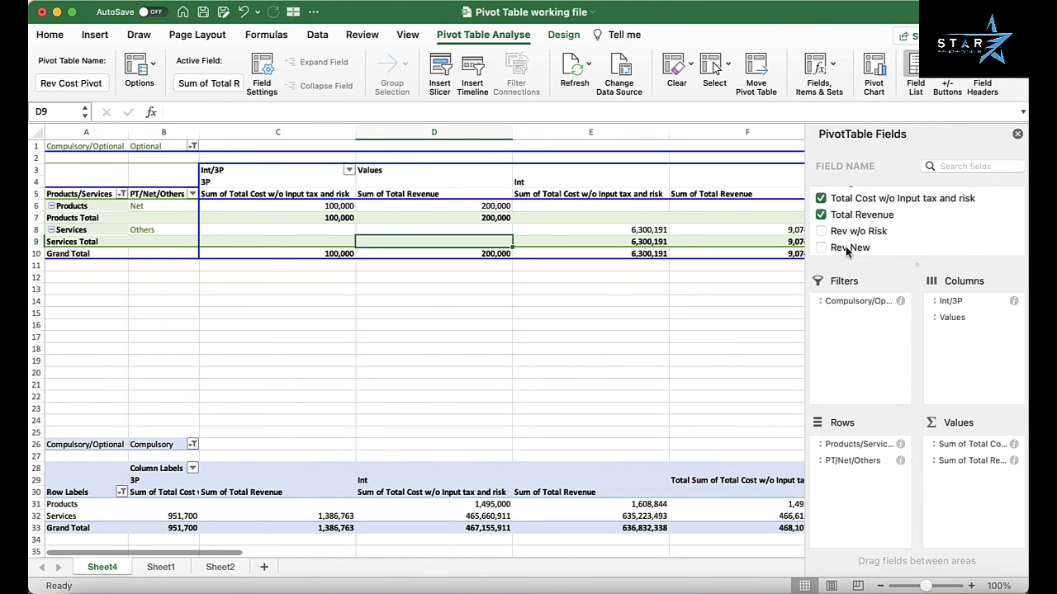
{"action": "left_click_drag", "start_coordinate": [846, 249], "coordinate": [962, 475]}
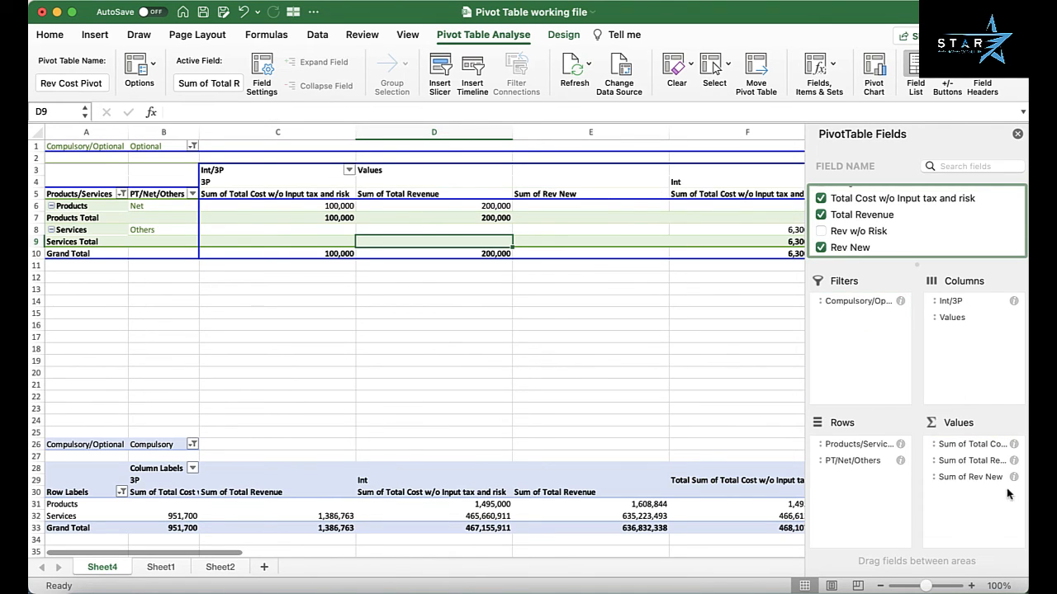
{"action": "left_click", "coordinate": [695, 287]}
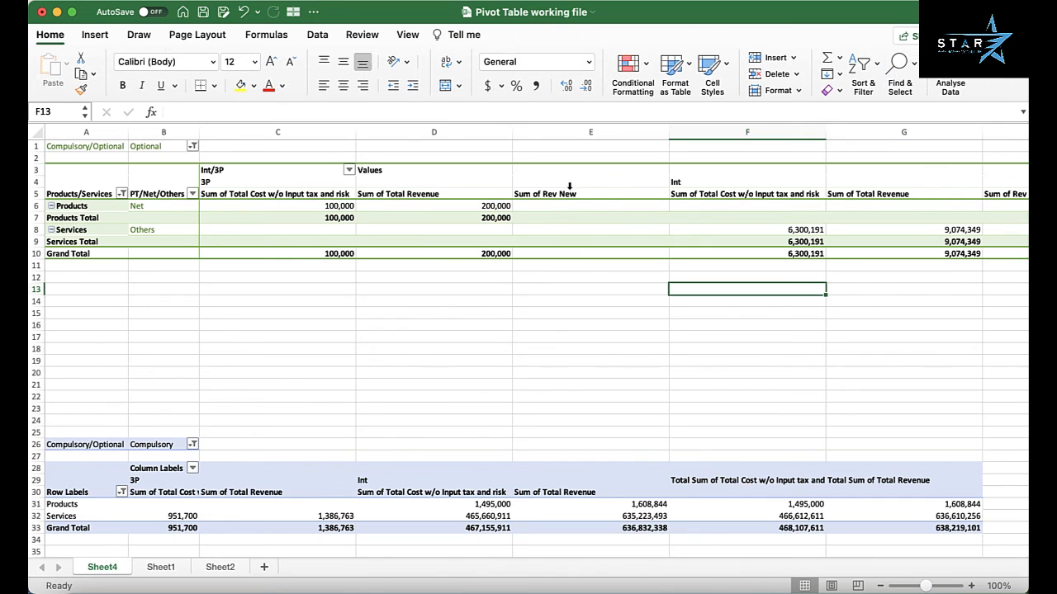
{"action": "left_click", "coordinate": [569, 195]}
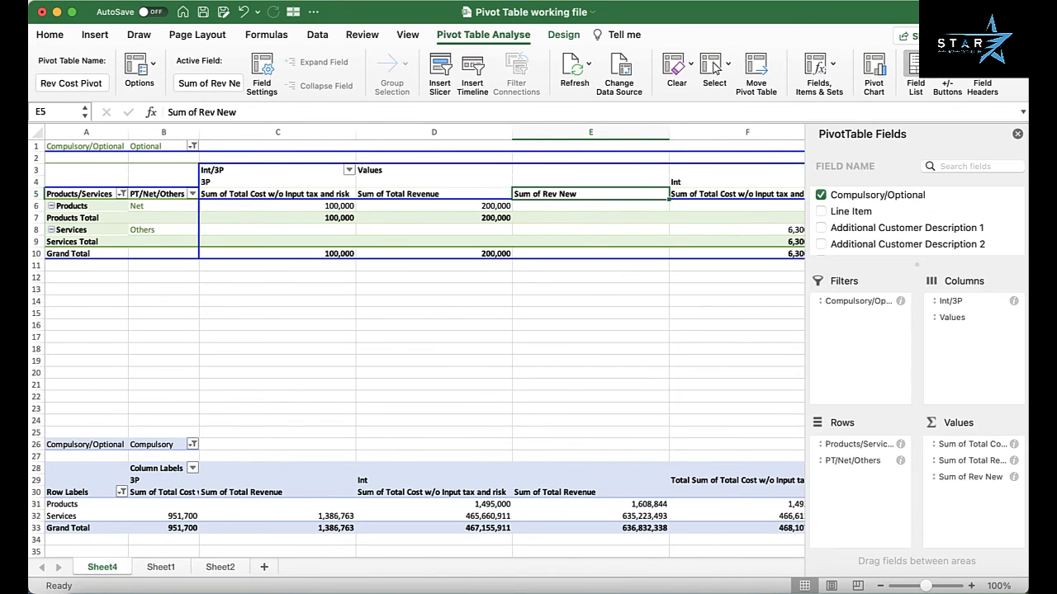
{"action": "left_click", "coordinate": [1017, 133]}
{"action": "left_click", "coordinate": [339, 230]}
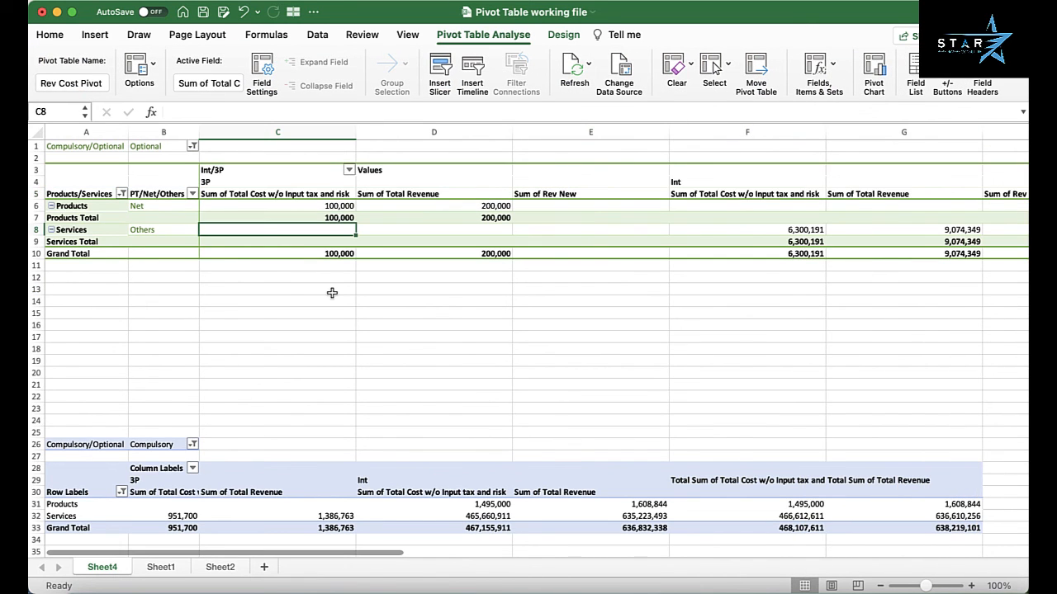